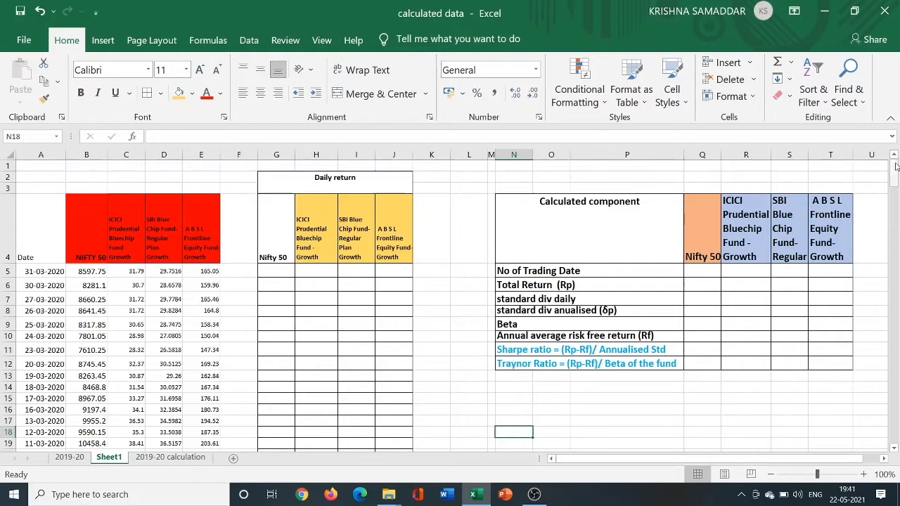
- Look through the dated Nifty 50 and fund price columns down the sheet
drag(895, 169, 867, 168)
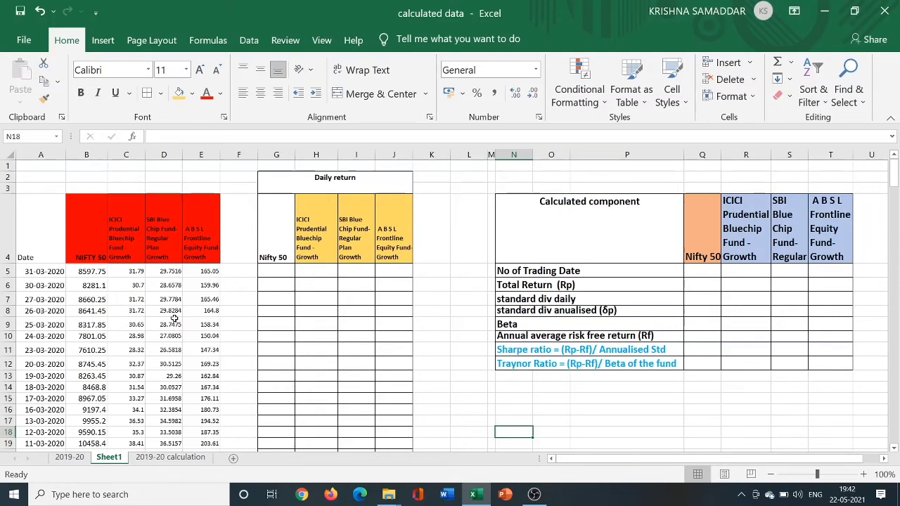
scroll(174, 318, down, 8)
scroll(174, 319, down, 20)
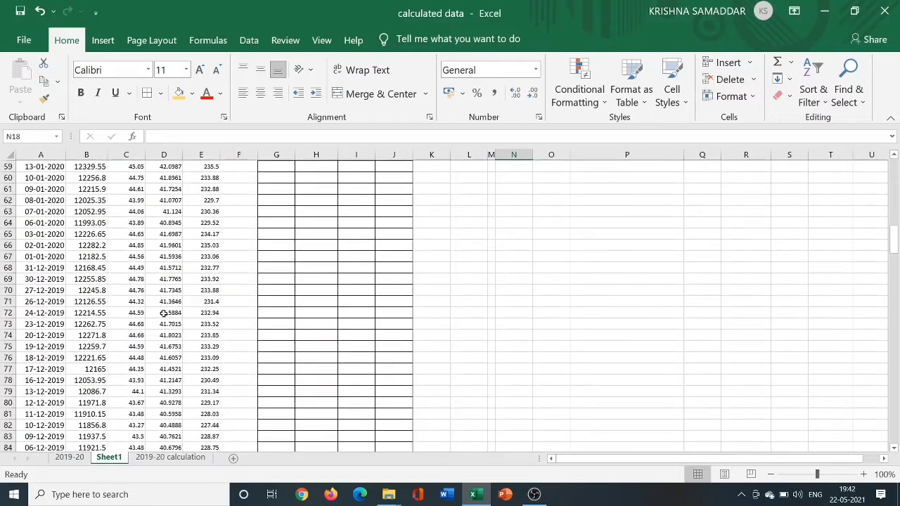
scroll(163, 314, down, 20)
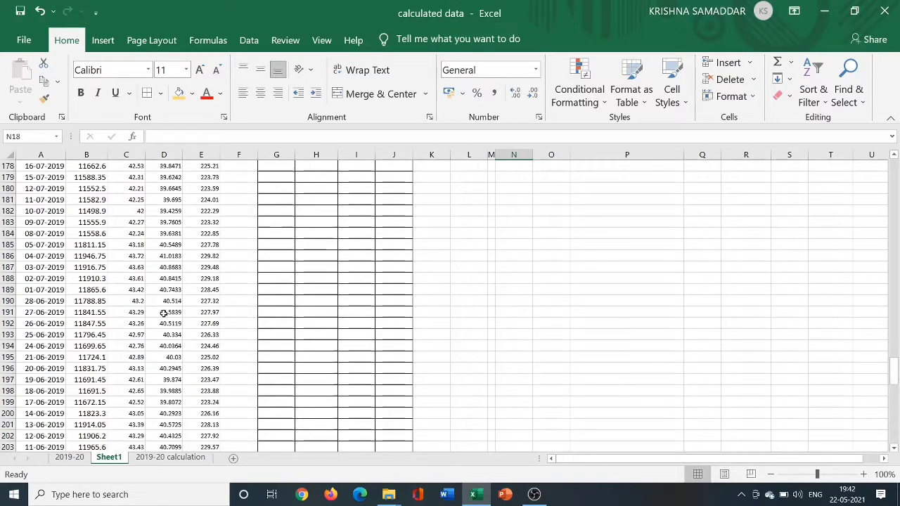
scroll(163, 302, up, 20)
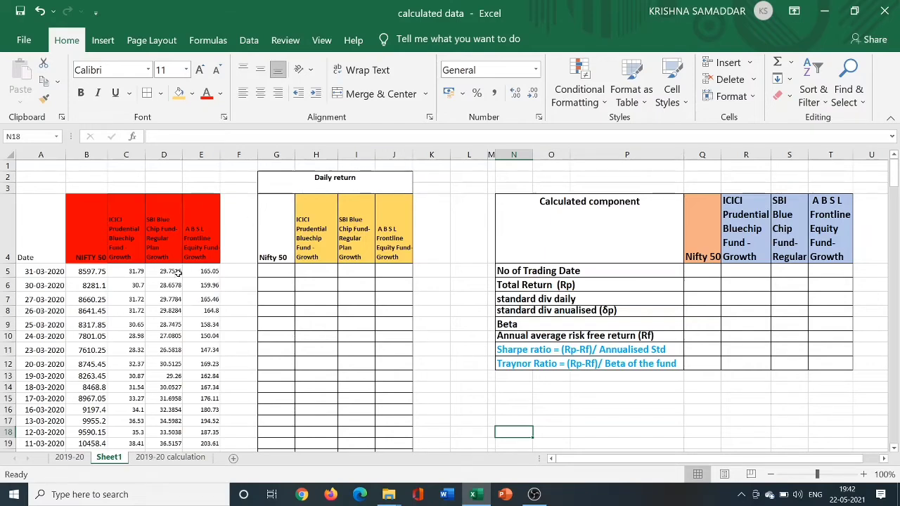
- Calculate the first Nifty 50 daily return in G5 with the formula =B5/B6-1
click(271, 272)
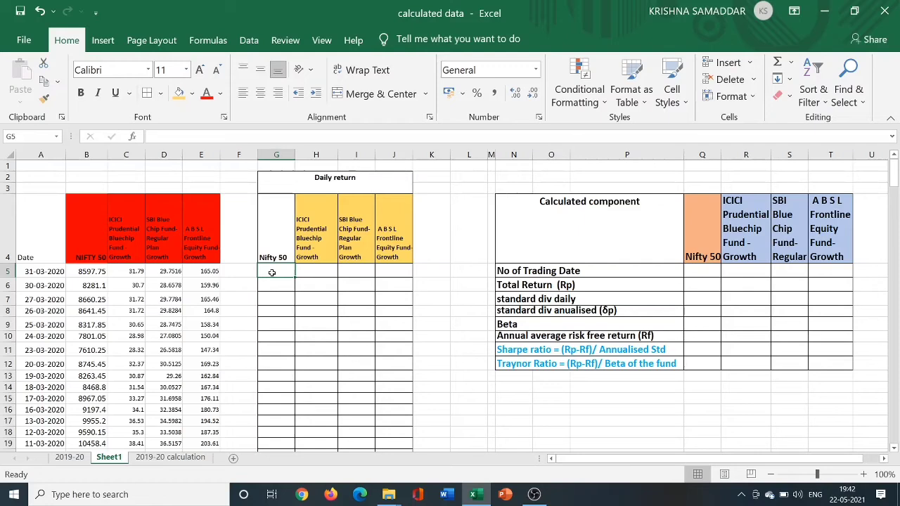
text(=)
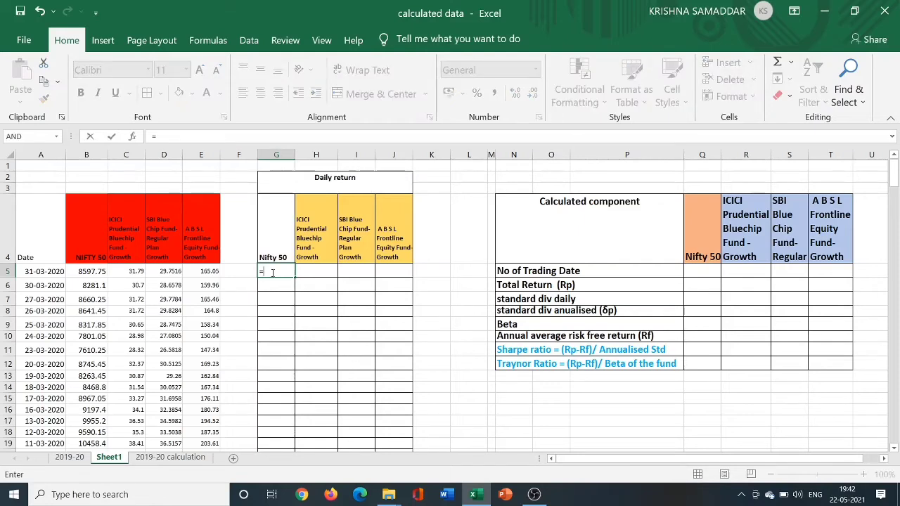
click(94, 272)
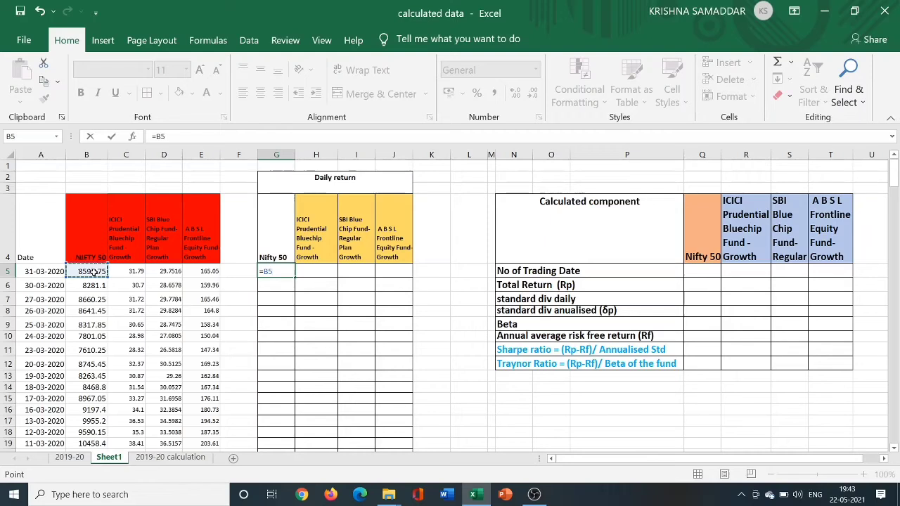
text(/)
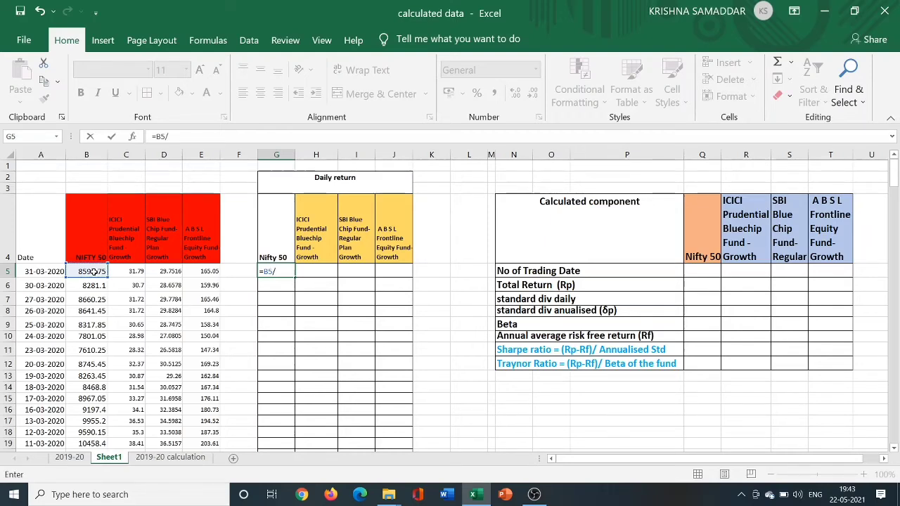
click(92, 285)
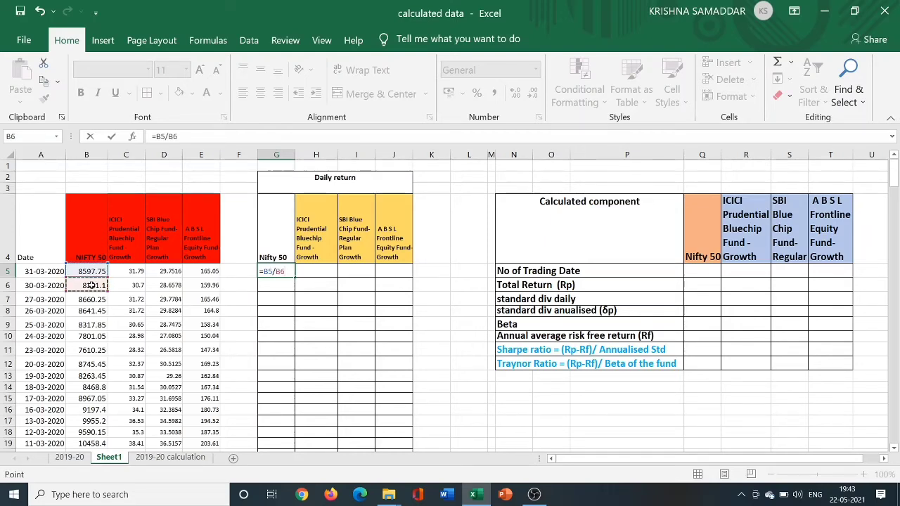
text(-1)
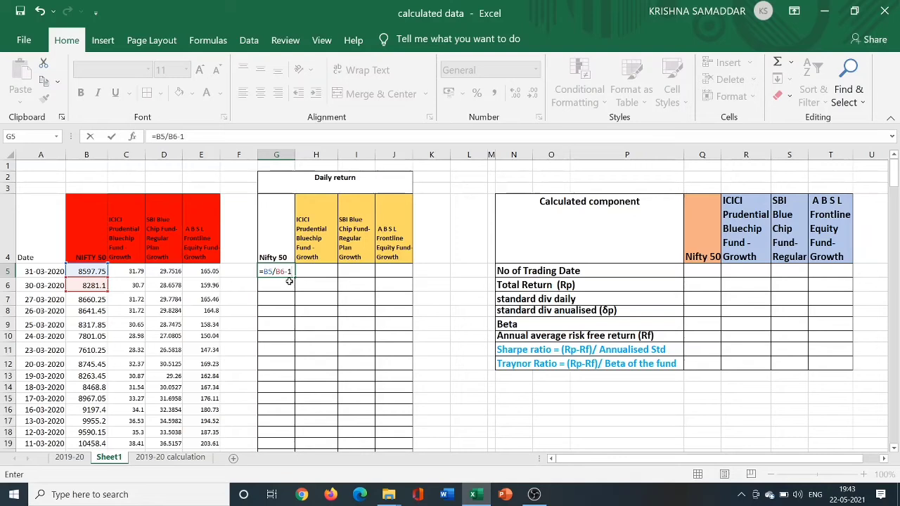
key(Return)
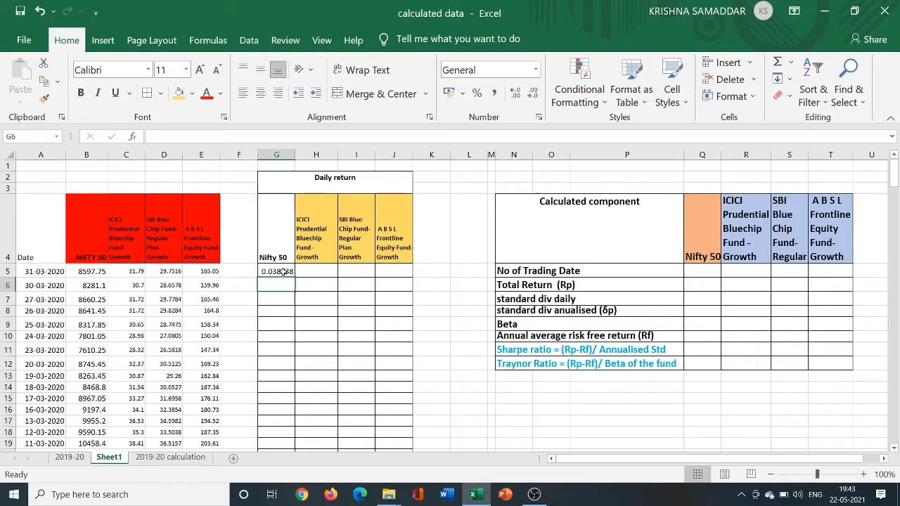
- Format the Nifty 50 daily return in G5 as Percentage
click(282, 272)
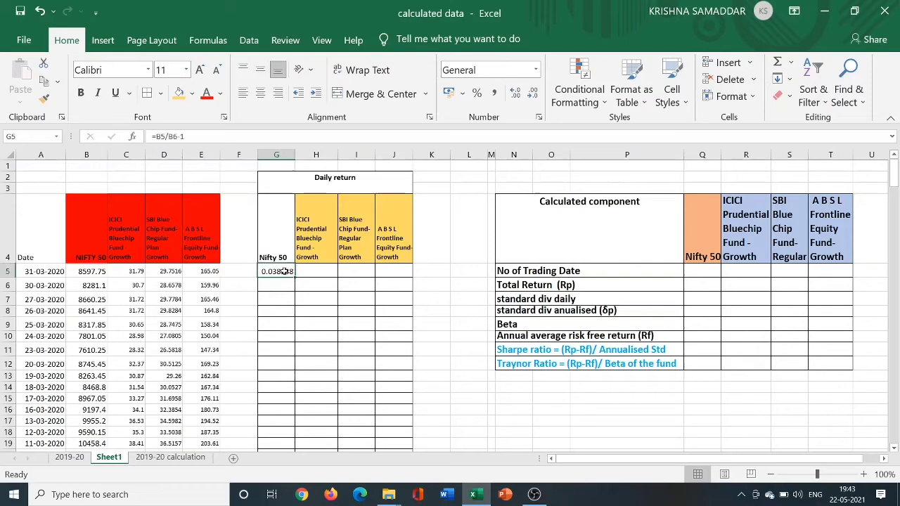
click(535, 73)
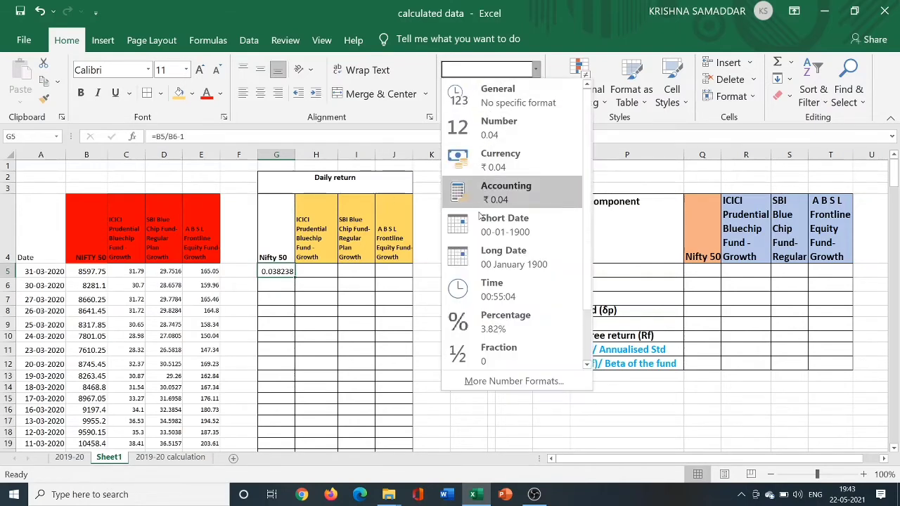
click(486, 321)
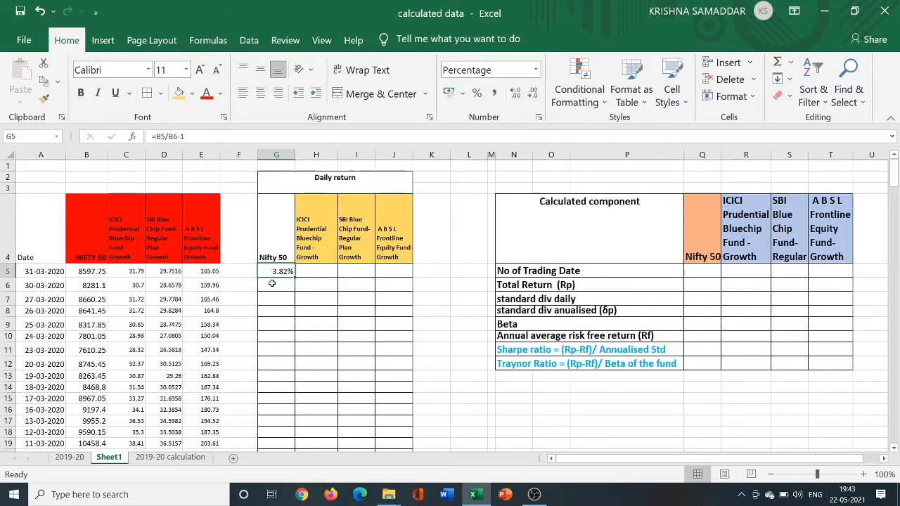
- Calculate the first ICICI Prudential Bluechip Fund daily return in H5 with the formula =C5/C6-1
click(309, 272)
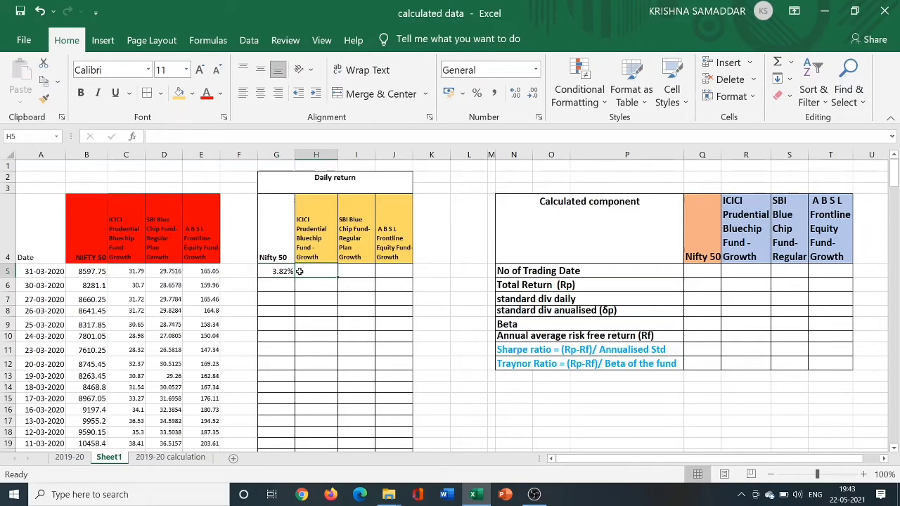
double_click(300, 272)
text(=)
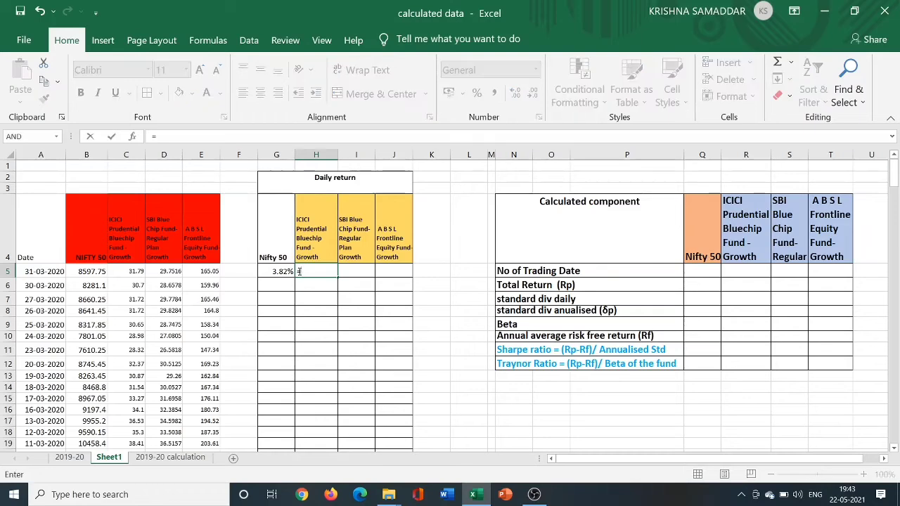
click(140, 270)
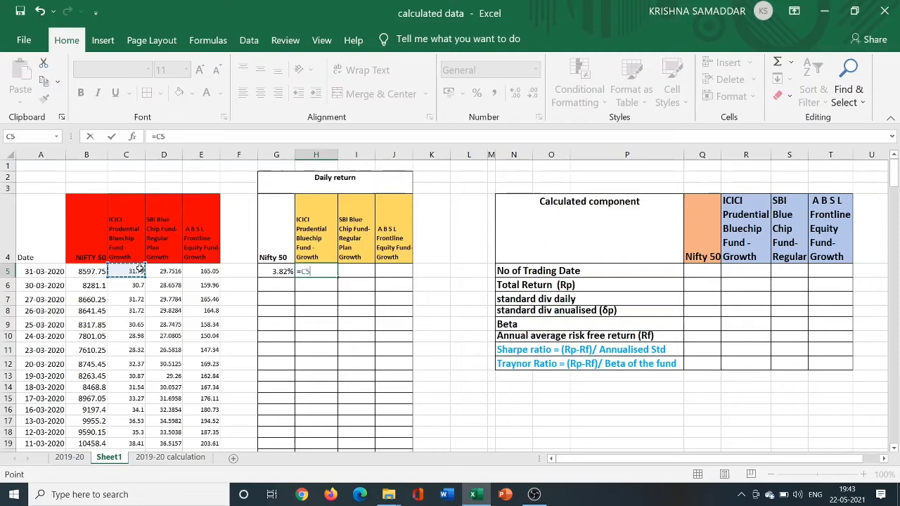
text(/)
click(128, 283)
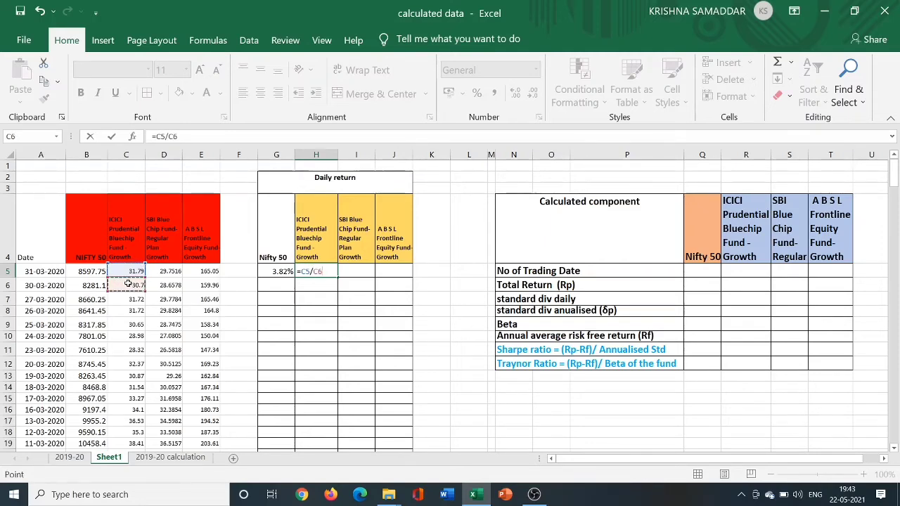
text(-1)
key(Return)
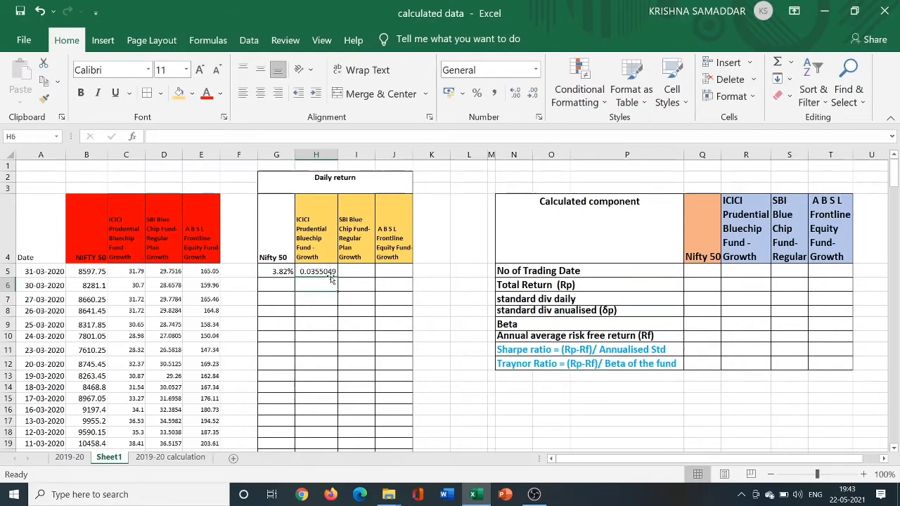
- Calculate the first SBI Blue Chip Fund daily return in I5 with the formula =D5/D6-1
click(349, 268)
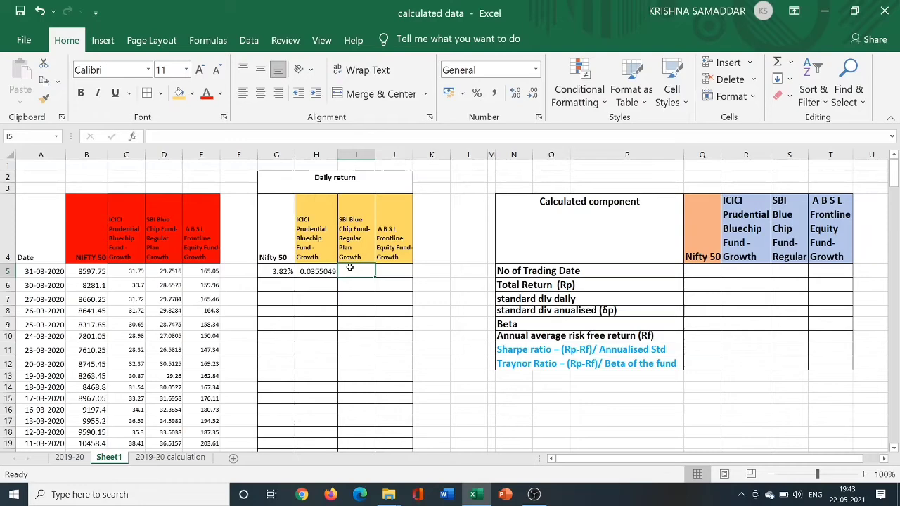
text(=)
click(170, 273)
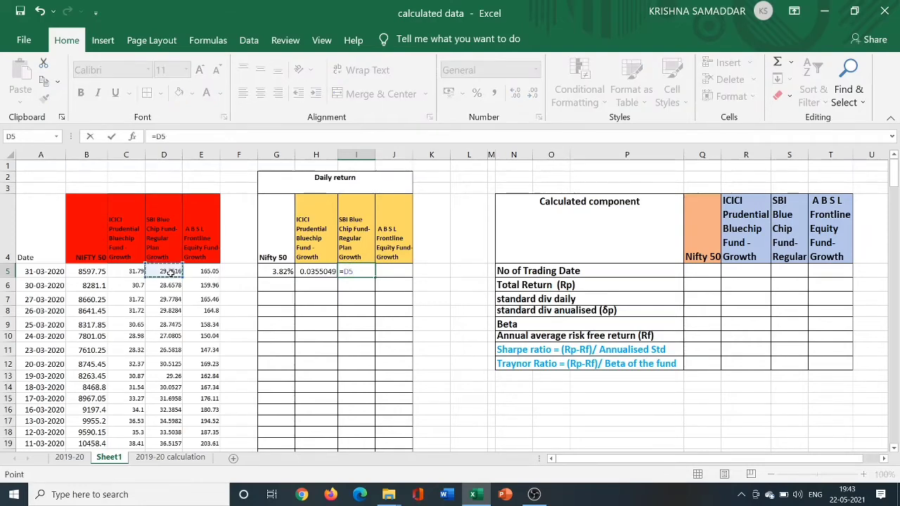
text(/)
click(171, 286)
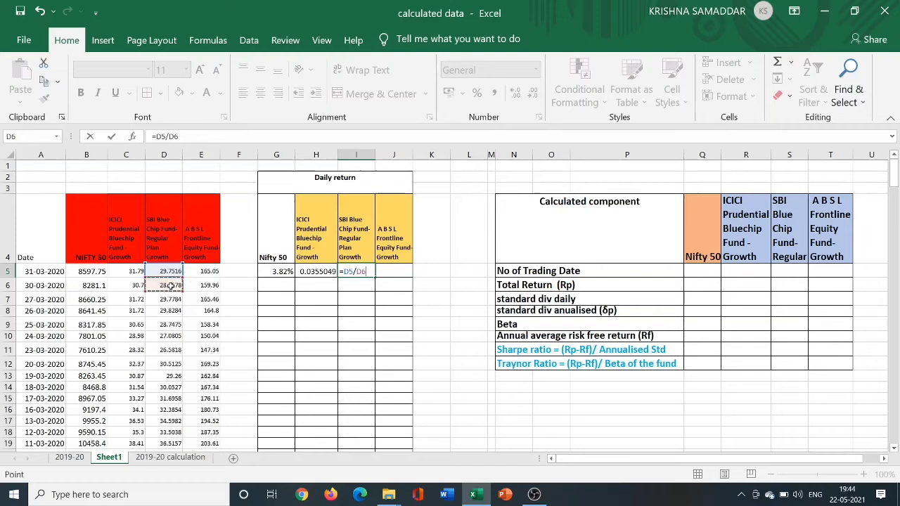
text(-)
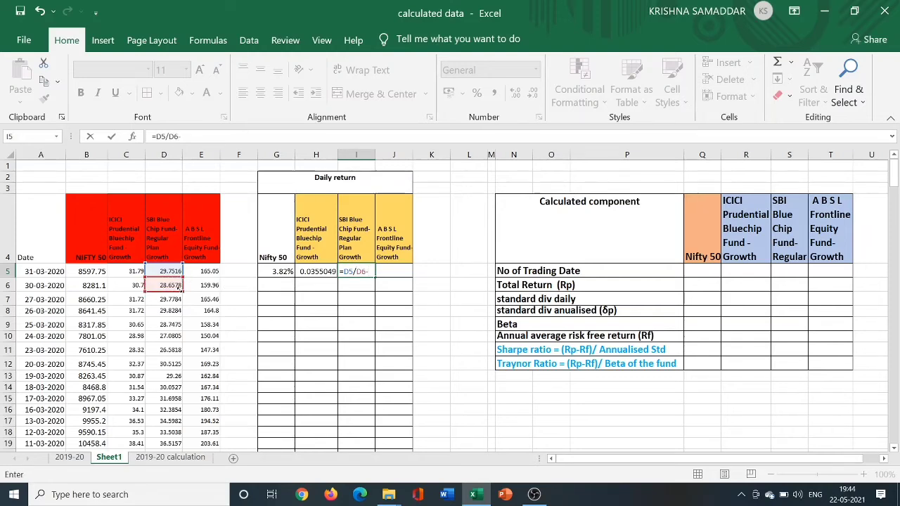
text(1)
- Calculate the first A B S L Frontline Equity Fund daily return in J5 with the formula =E5/E6-1
click(393, 272)
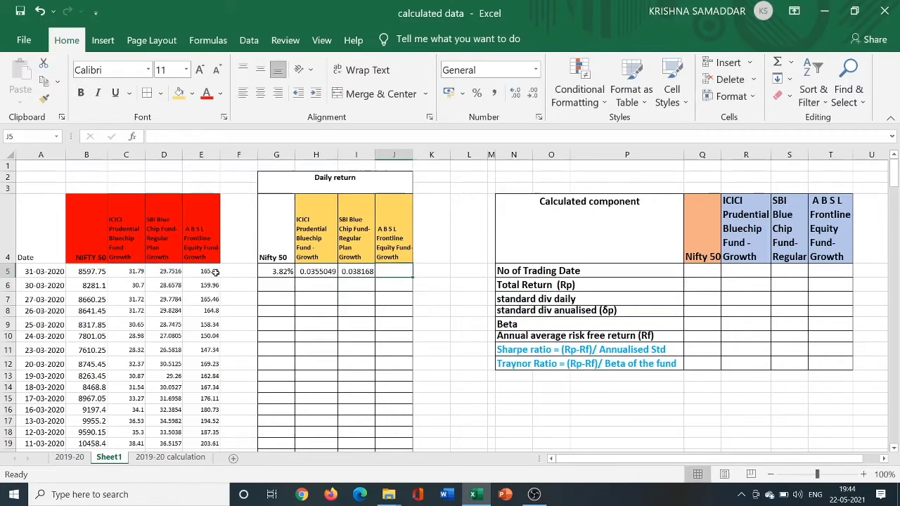
text(=)
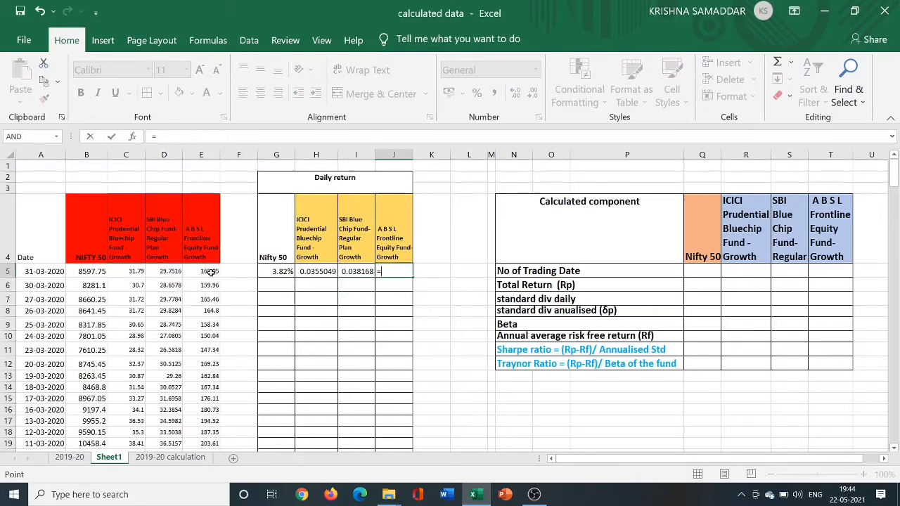
click(211, 273)
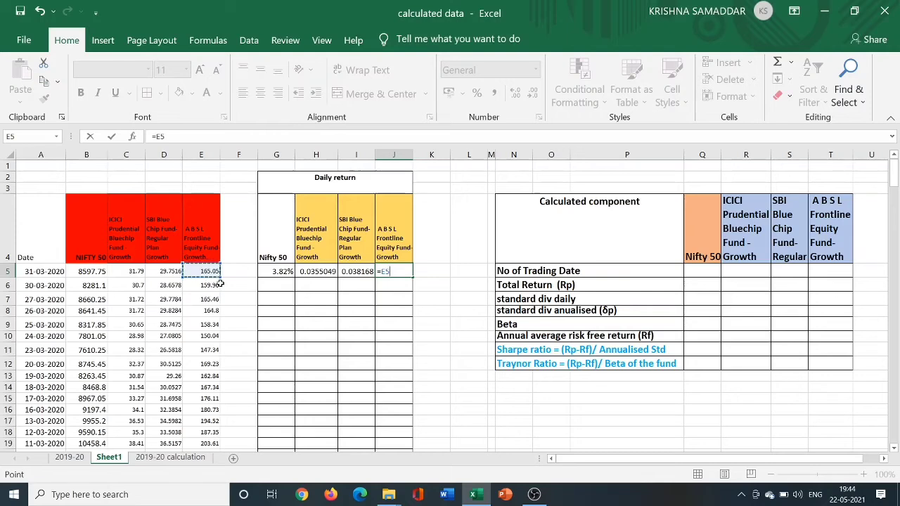
text(/)
click(213, 285)
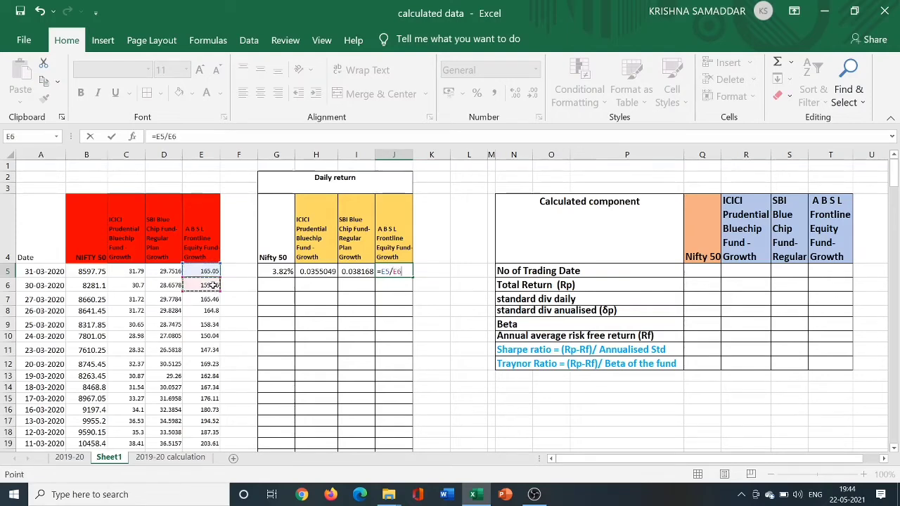
text(-)
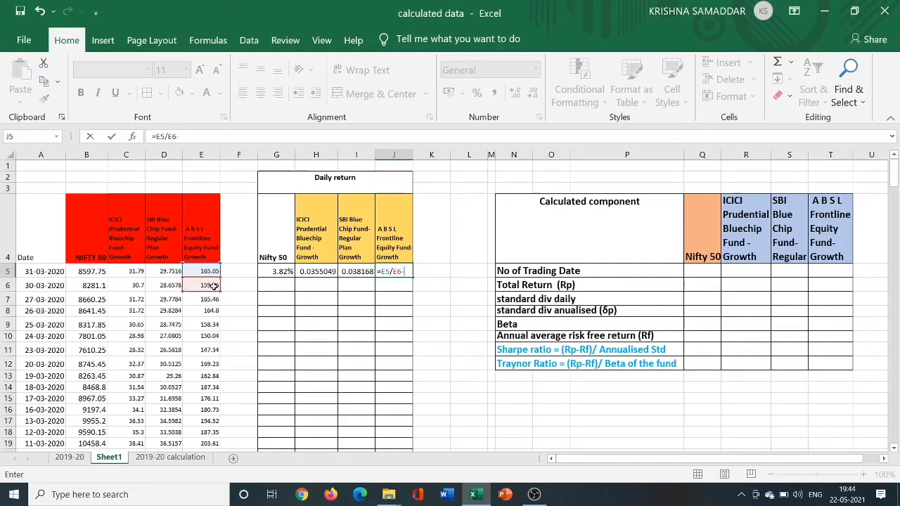
text(1)
key(Return)
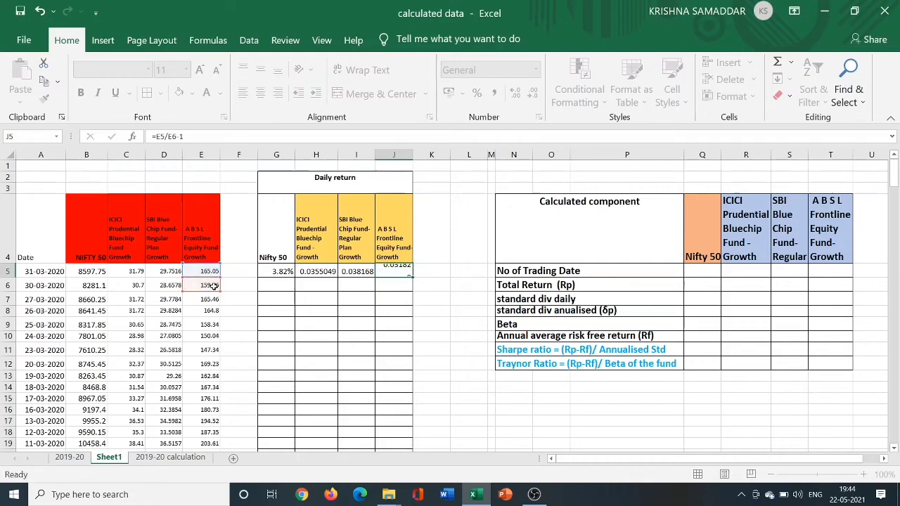
- Format the three fund returns in H5:J5 as Percentage
drag(310, 273, 381, 271)
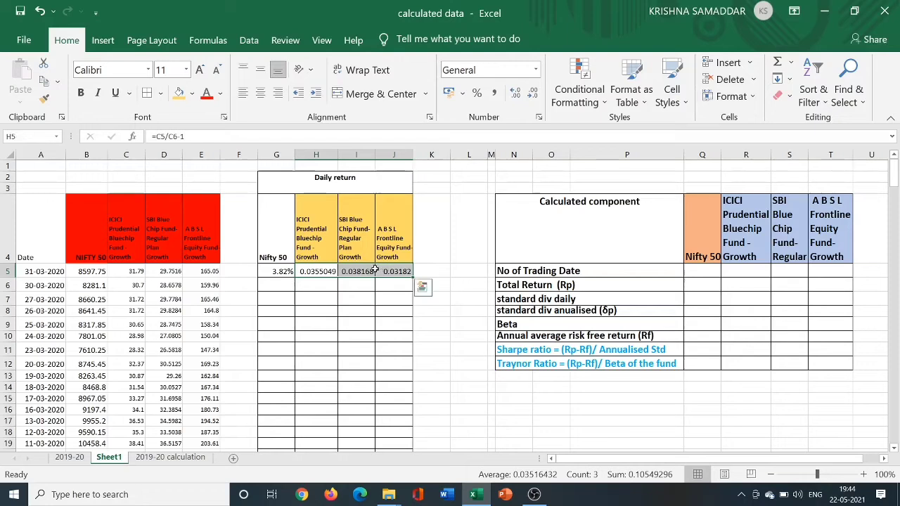
click(536, 72)
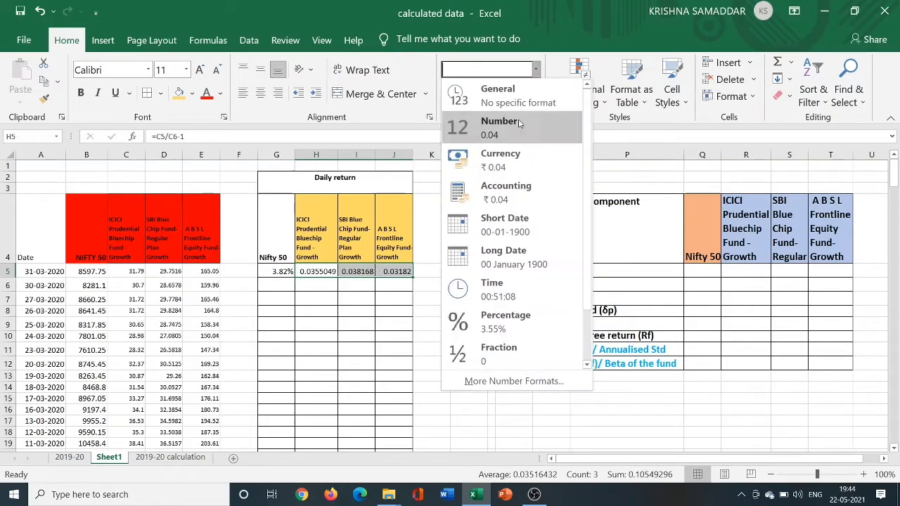
click(494, 327)
click(436, 310)
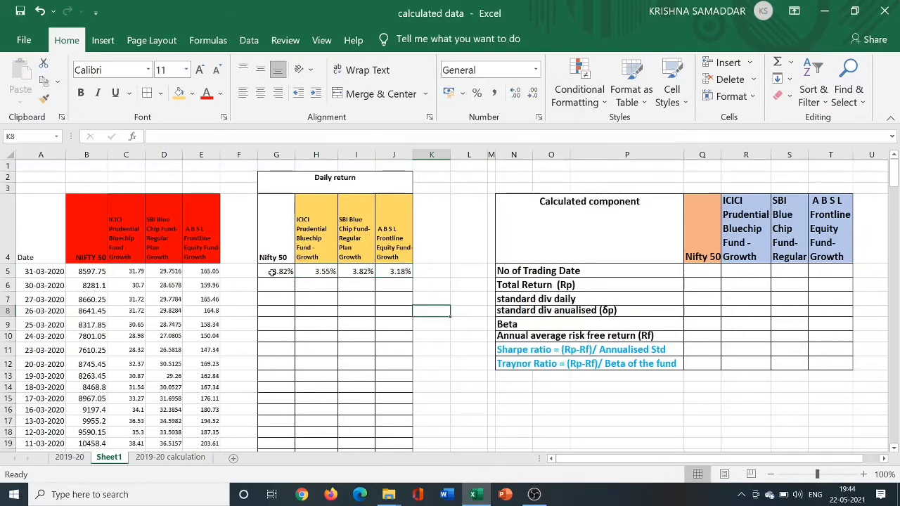
- Fill the four daily return formulas in G5:J5 down the table through row 249
drag(271, 273, 403, 425)
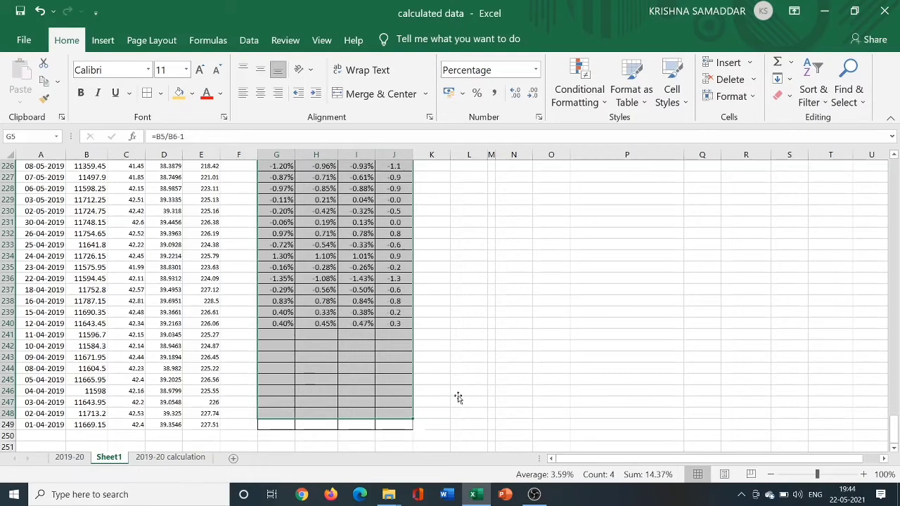
click(441, 412)
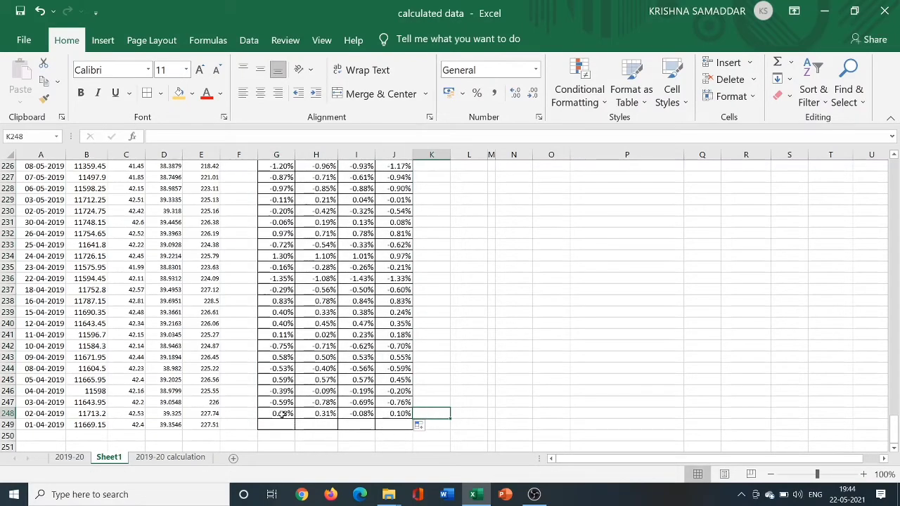
drag(282, 415, 414, 427)
click(456, 426)
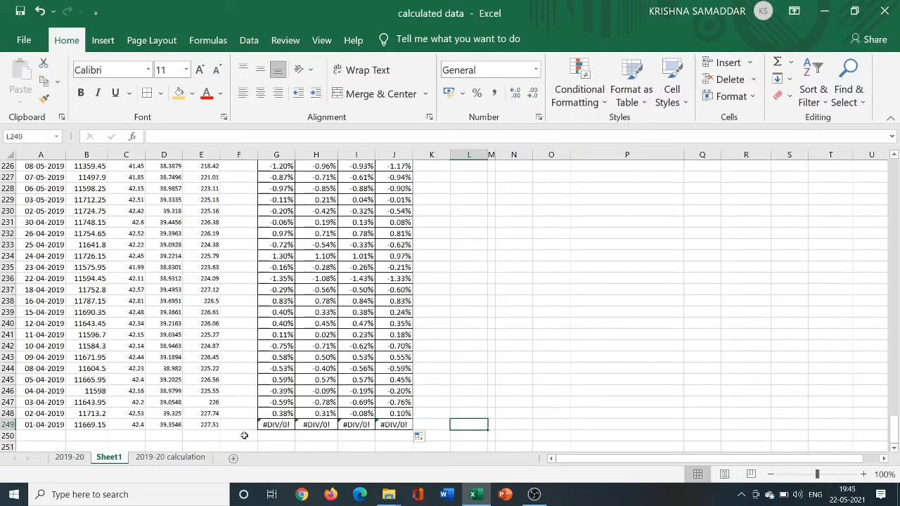
- Count the Nifty 50 trading dates in Q5 with the formula =COUNT(B5:B249)
scroll(351, 304, up, 20)
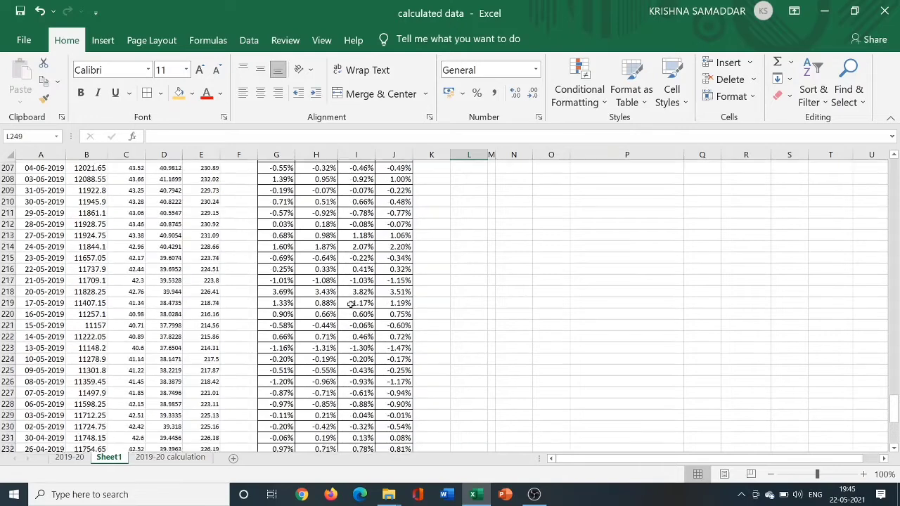
scroll(348, 302, up, 20)
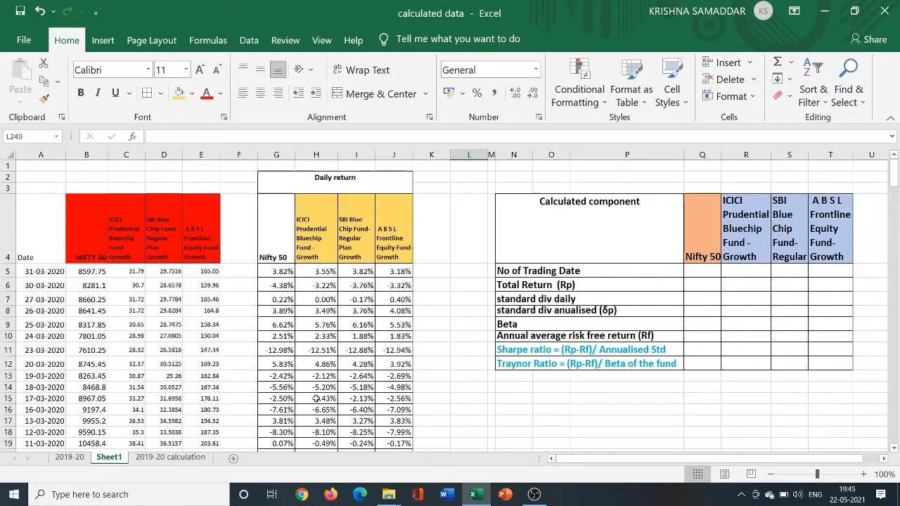
scroll(343, 322, down, 9)
scroll(344, 323, up, 6)
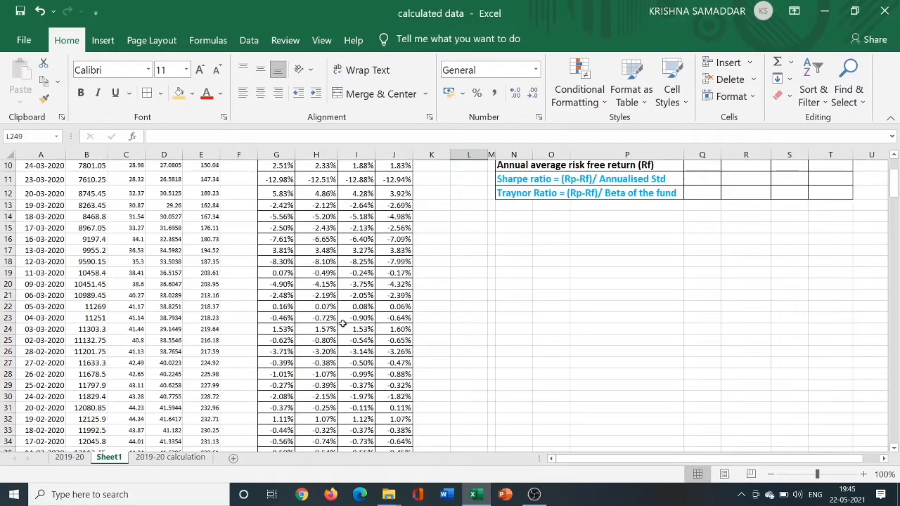
scroll(343, 324, up, 3)
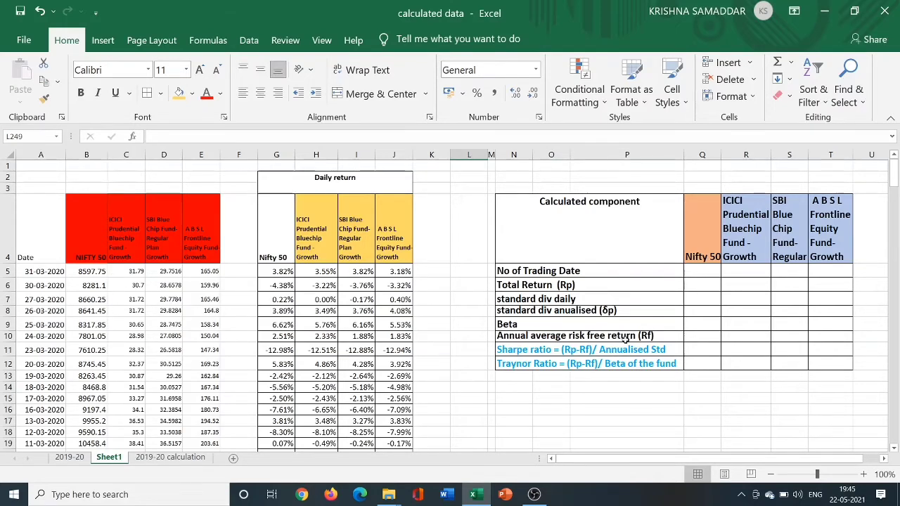
click(700, 271)
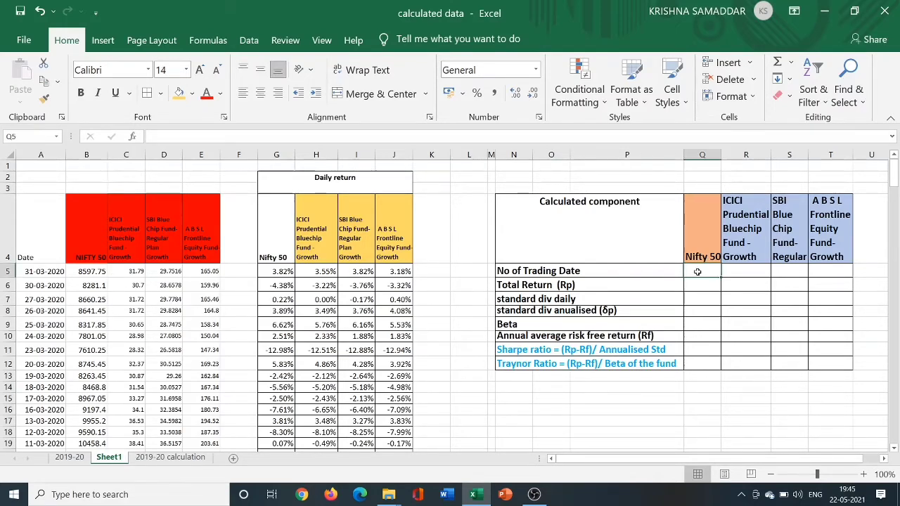
text(=c)
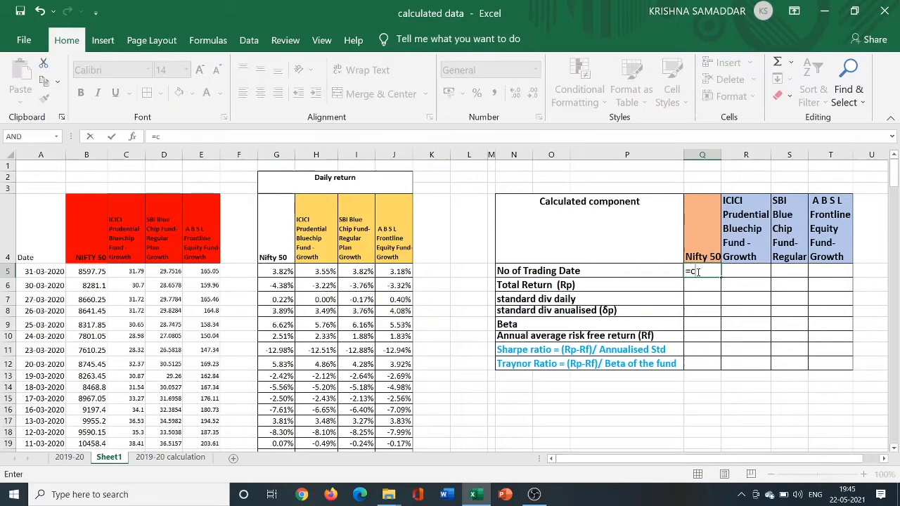
text(ount)
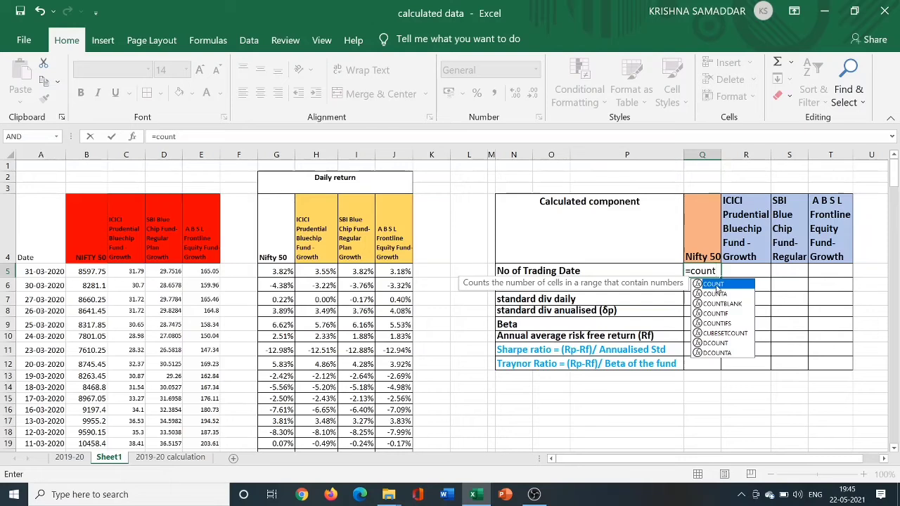
double_click(707, 284)
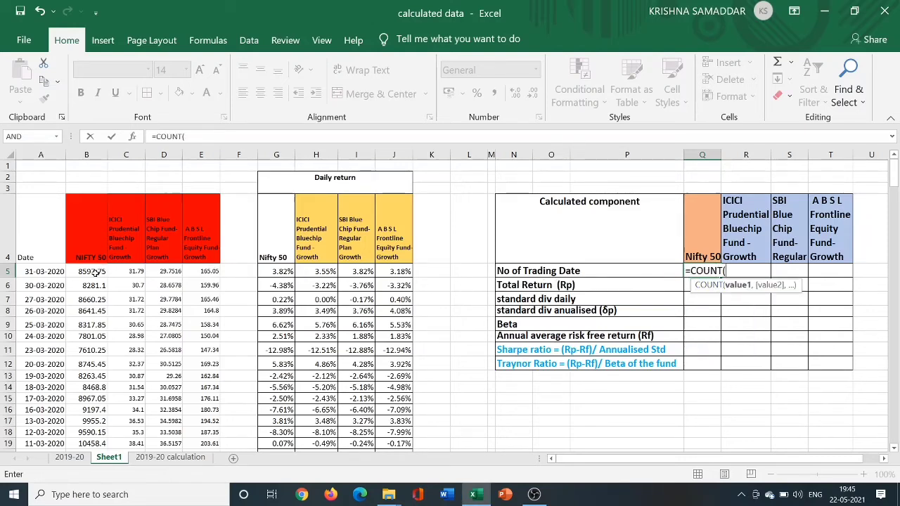
drag(97, 272, 81, 426)
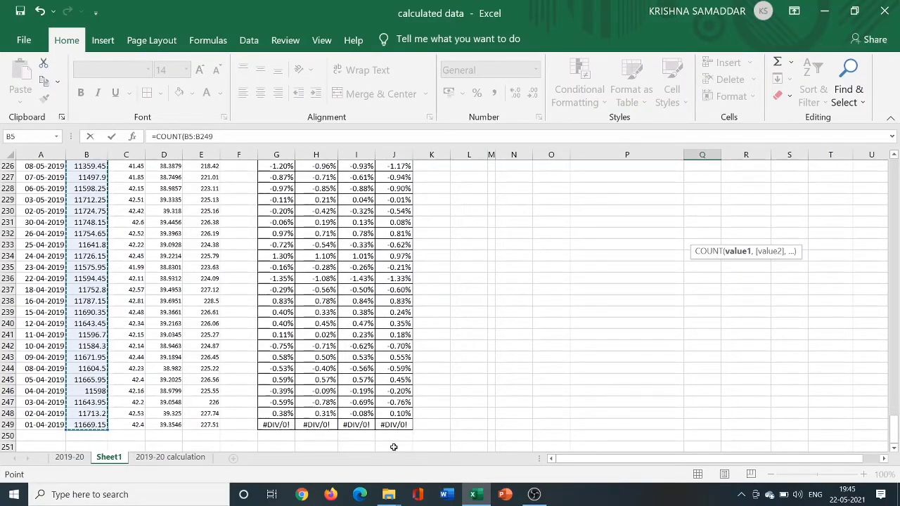
text())
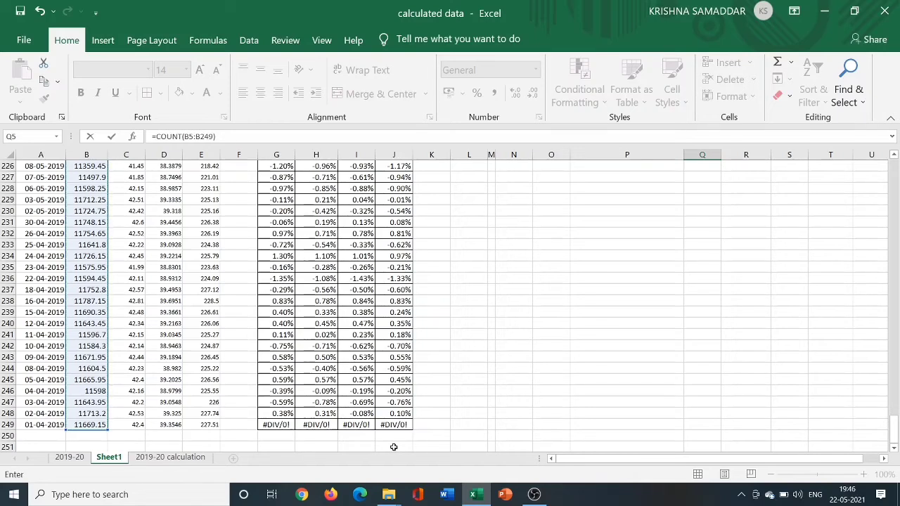
key(Return)
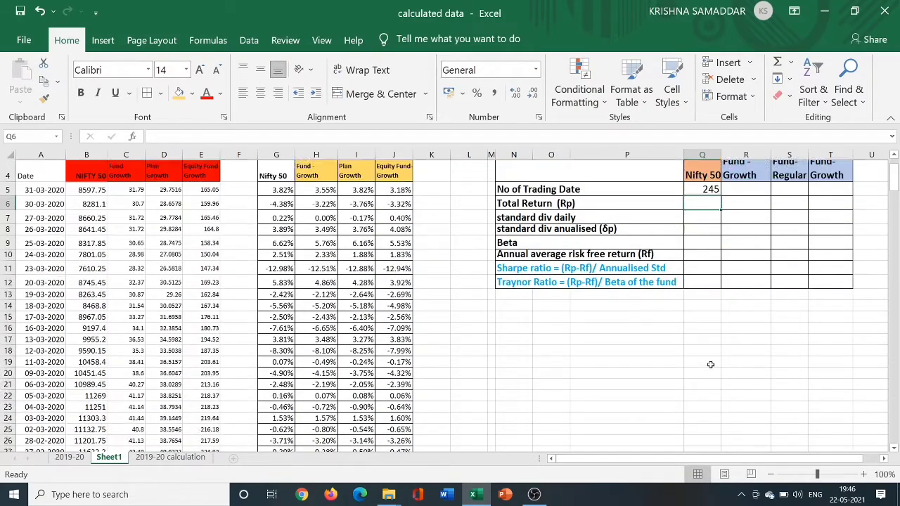
- Fill the trading date count formula from Q5 across the three fund columns through T5
scroll(710, 365, up, 2)
click(710, 433)
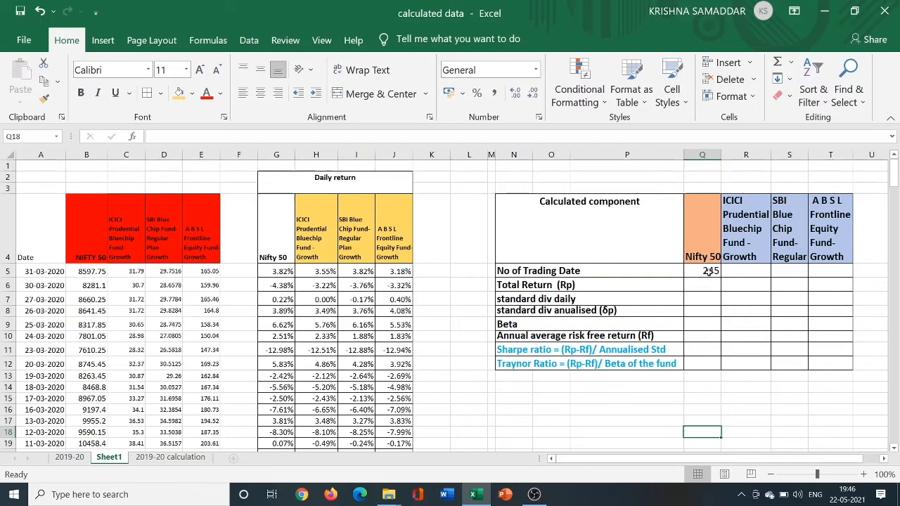
click(711, 273)
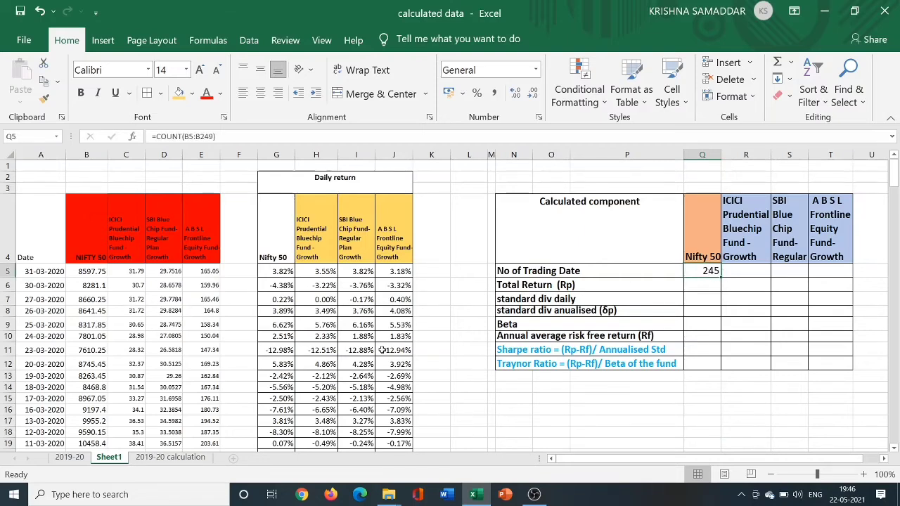
drag(721, 277, 848, 276)
click(766, 401)
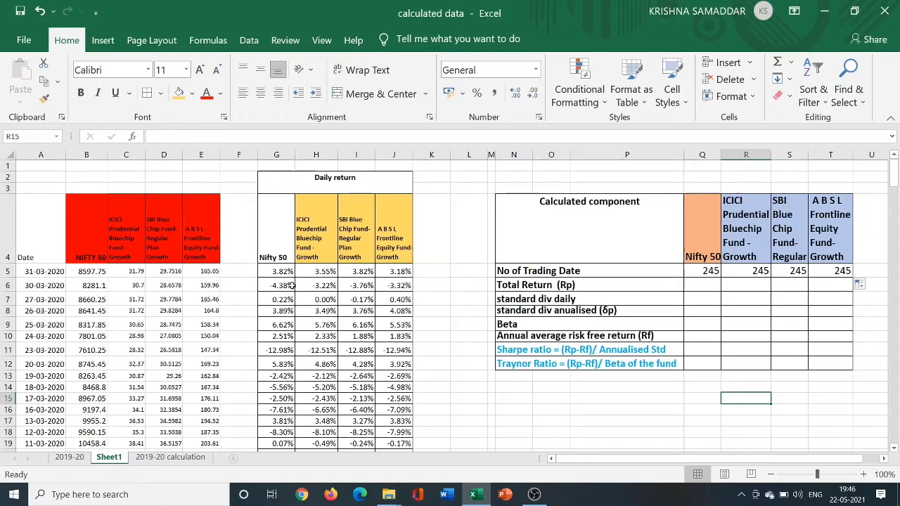
- Calculate the Nifty 50 total return in Q6 with the formula =B5/B249-1
click(698, 285)
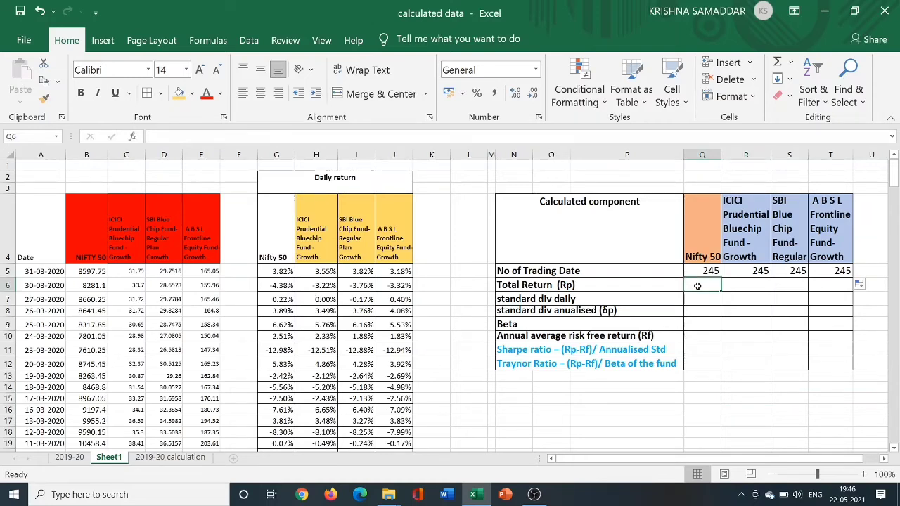
text(=)
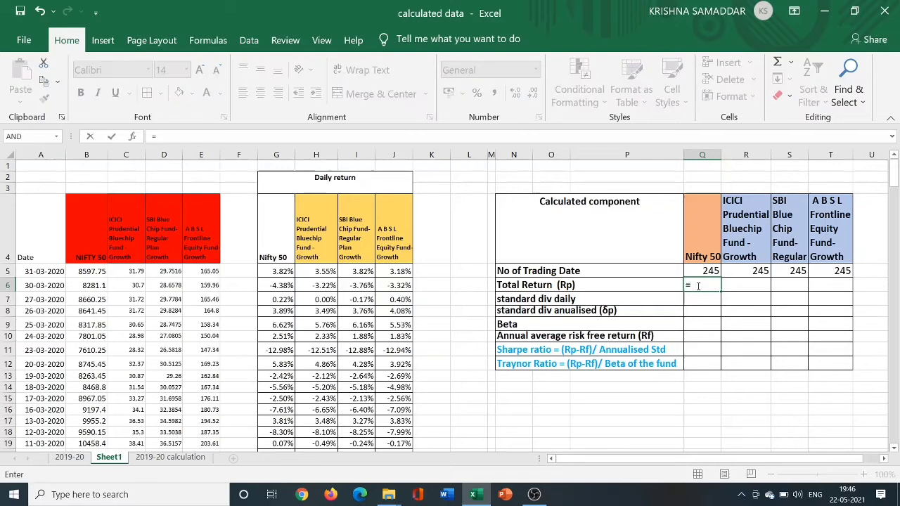
click(86, 273)
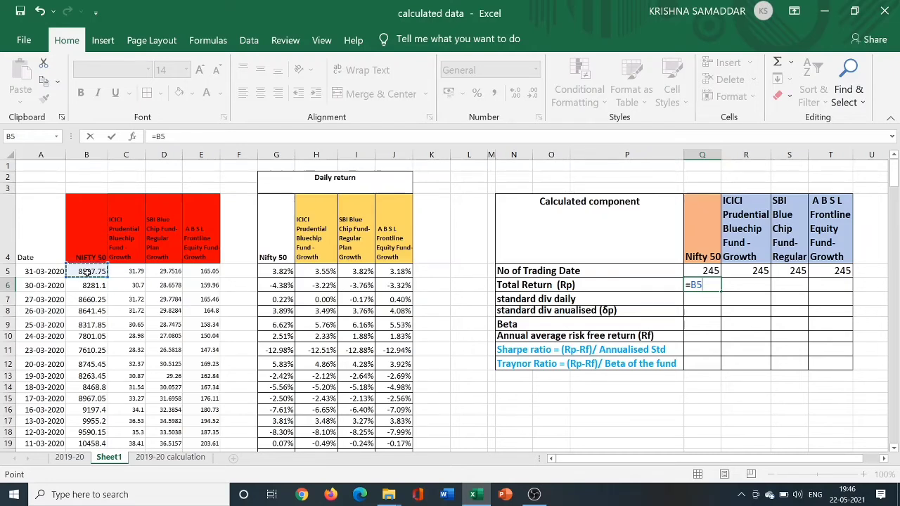
text(/)
scroll(84, 276, down, 20)
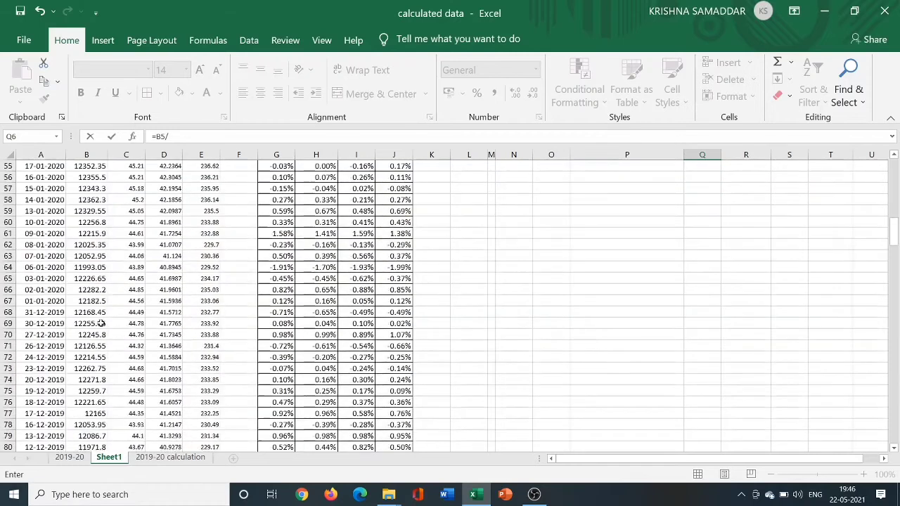
scroll(99, 339, down, 20)
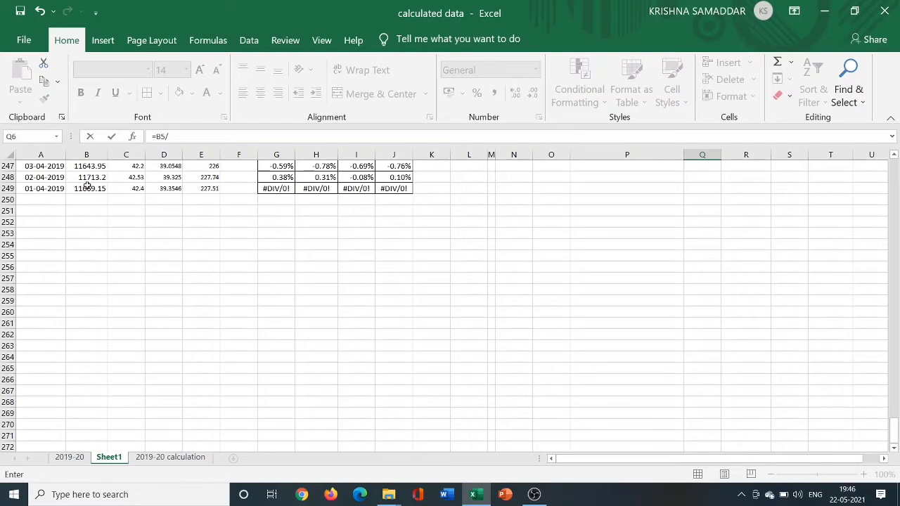
click(85, 187)
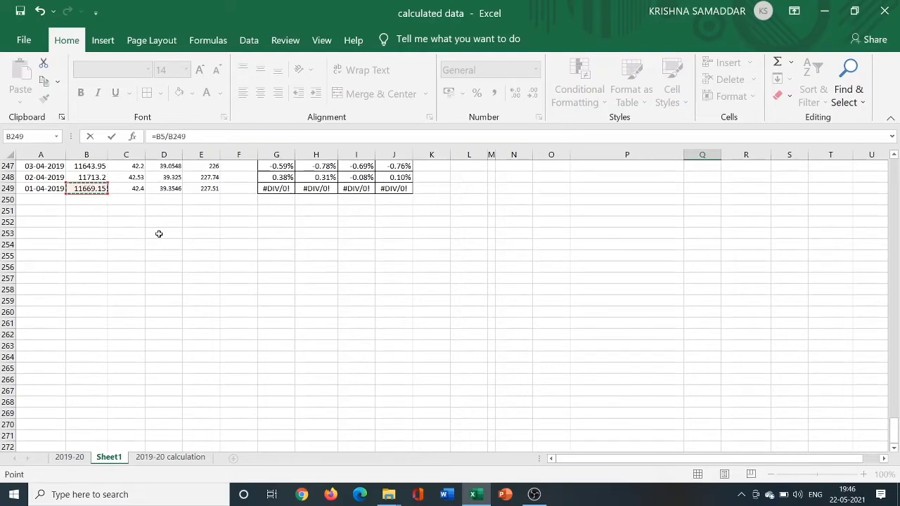
text(-1)
key(Return)
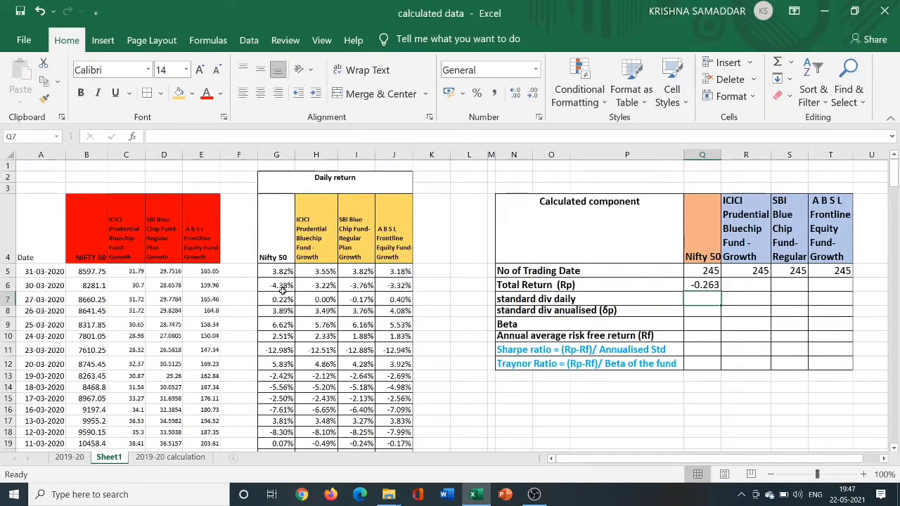
- Calculate the ICICI Prudential Bluechip Fund total return in R6 with the formula =C5/C249-1
click(740, 284)
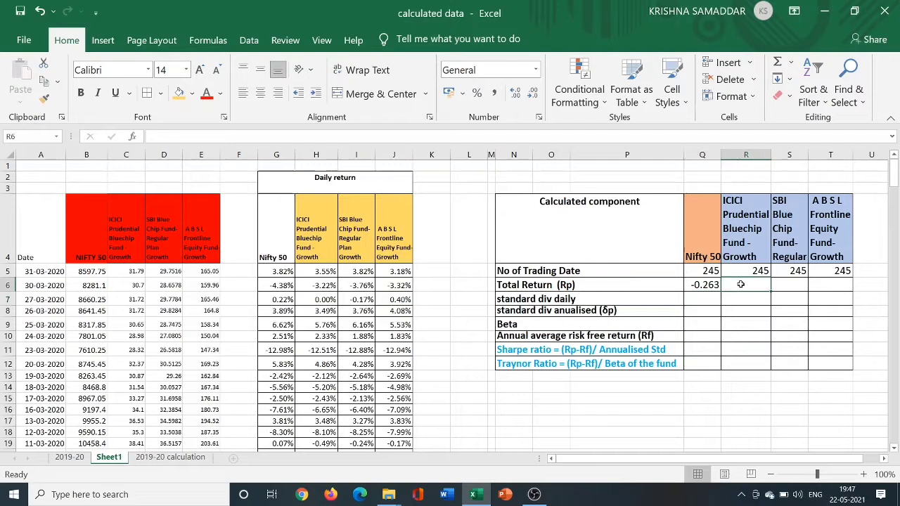
text(=)
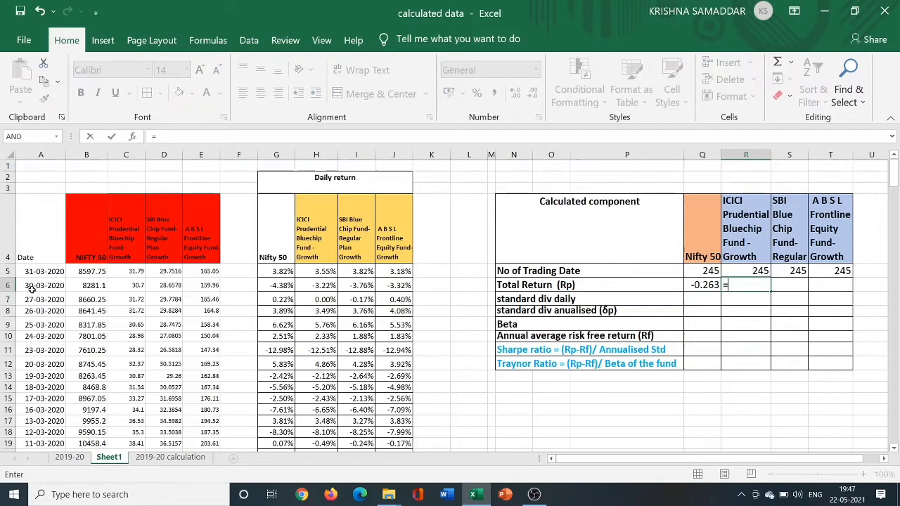
click(118, 271)
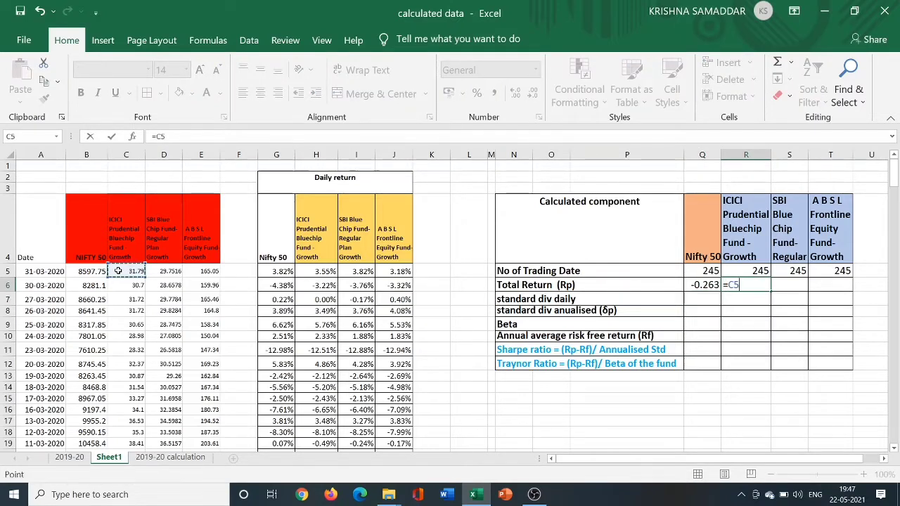
text(/)
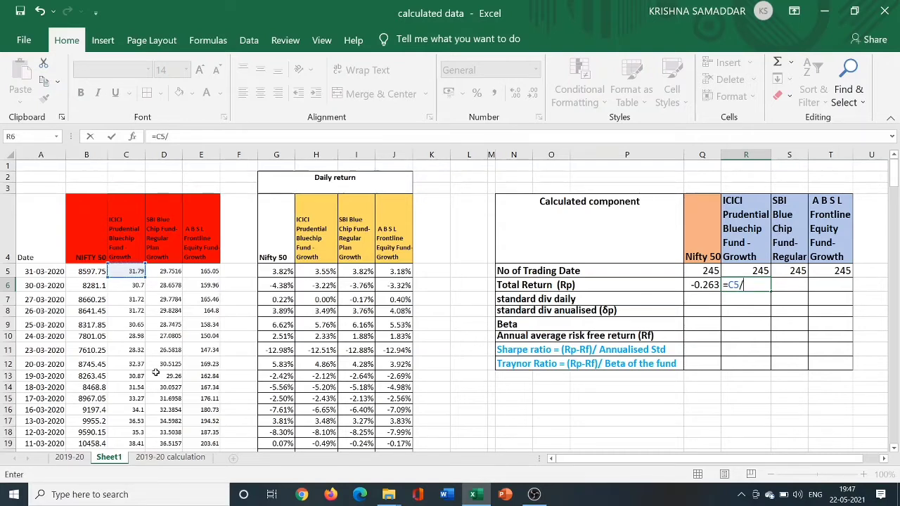
drag(893, 173, 897, 458)
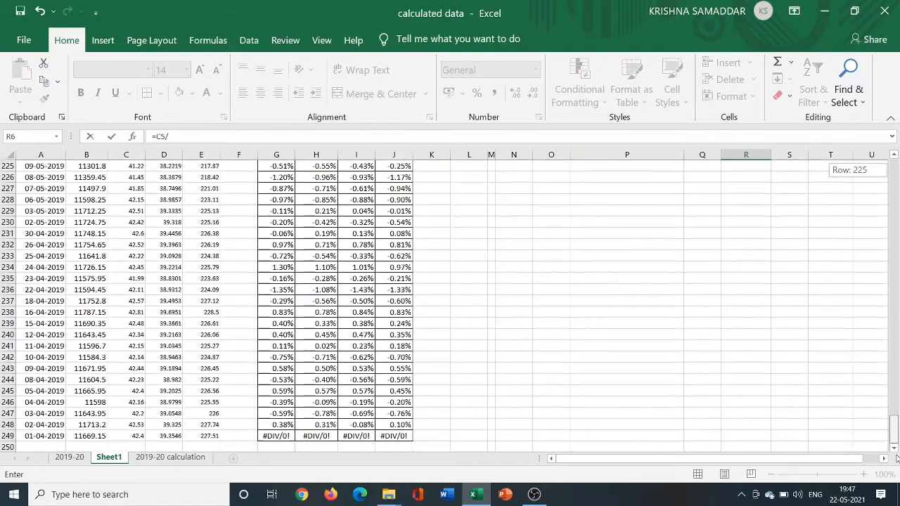
click(134, 436)
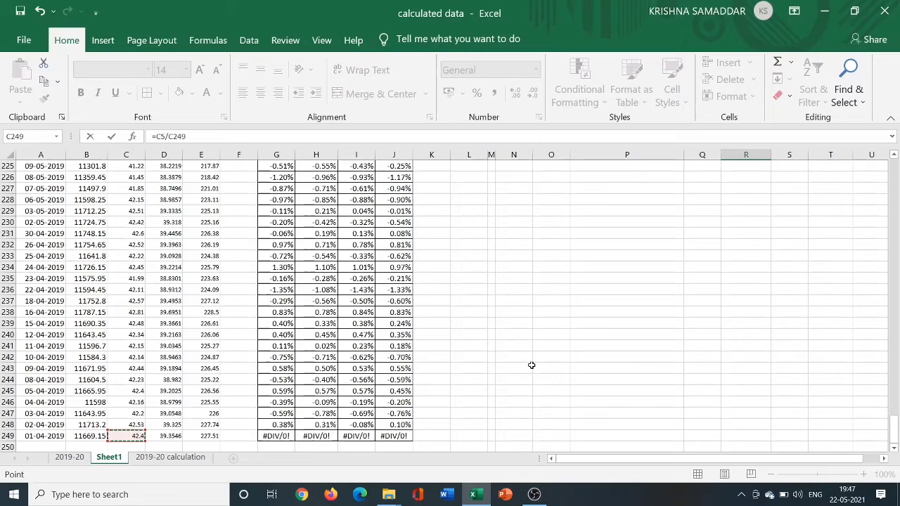
text(-0.25024)
key(Return)
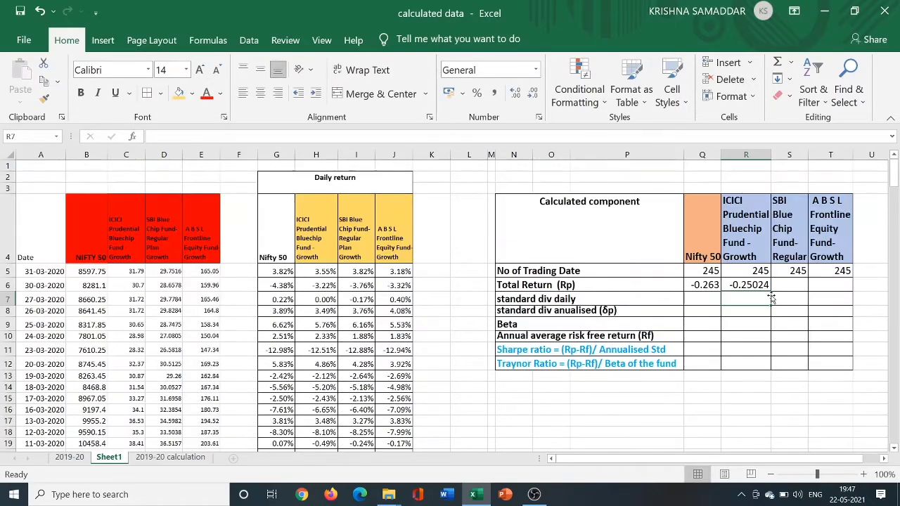
- Calculate the SBI Blue Chip Fund total return in S6 with the formula =D5/D249-1
click(787, 287)
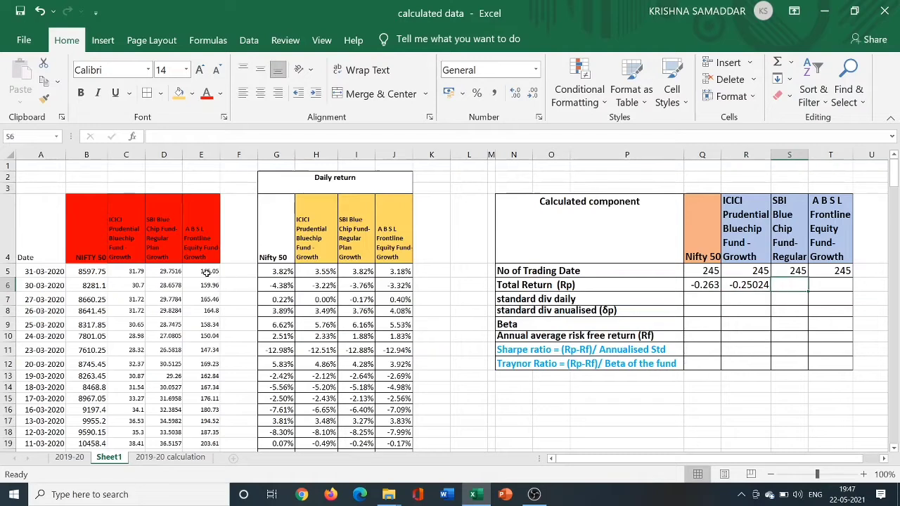
text(=)
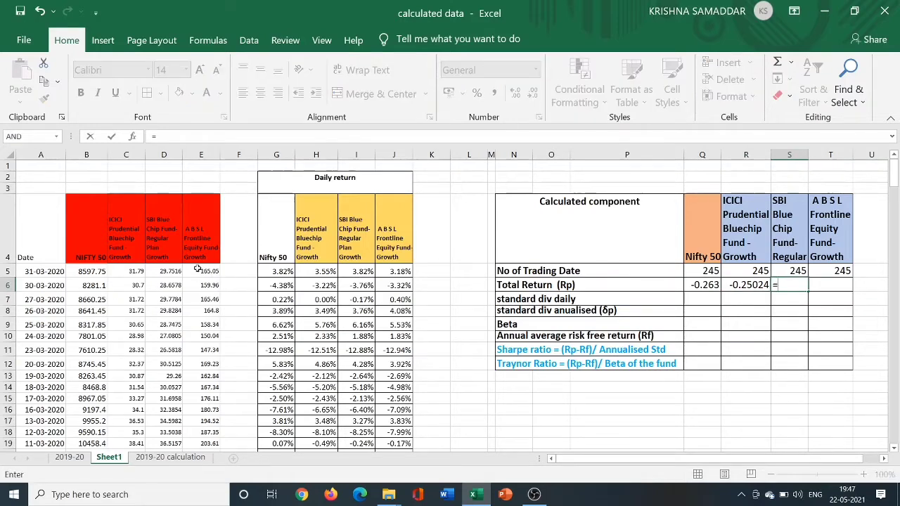
click(167, 272)
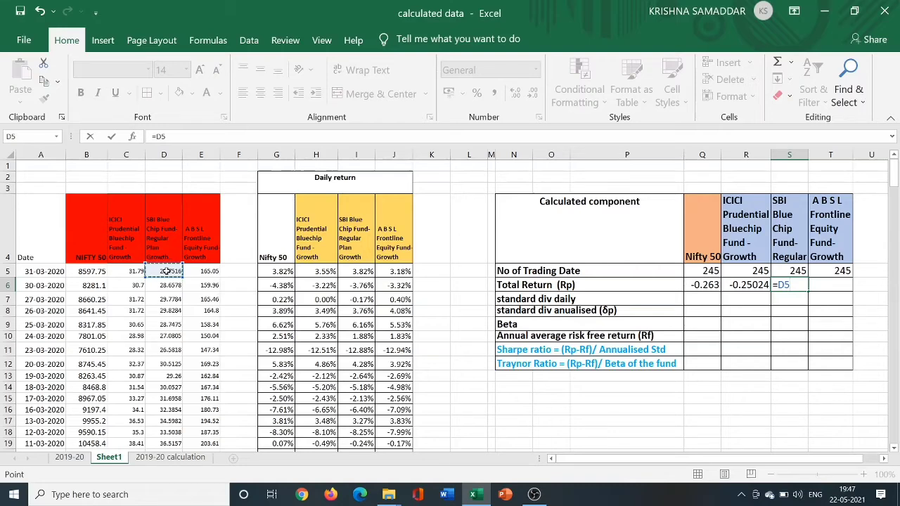
text(/)
drag(895, 184, 894, 426)
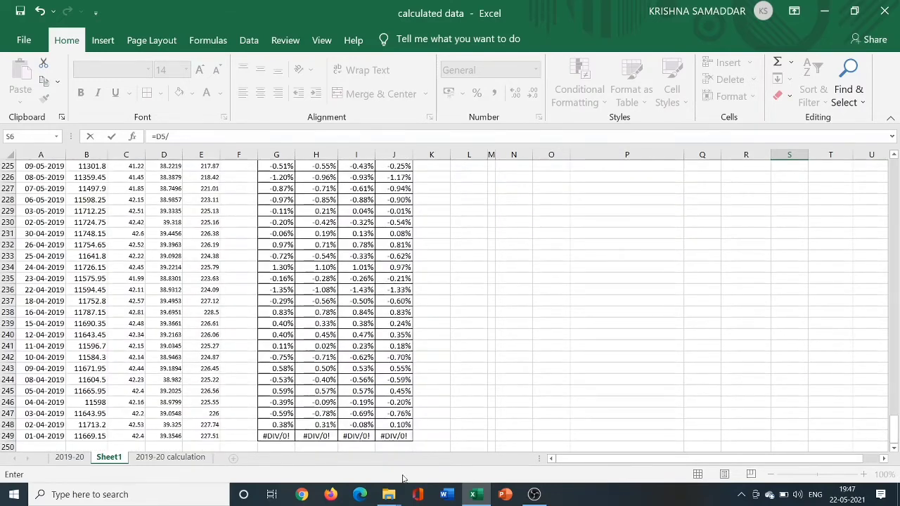
click(164, 436)
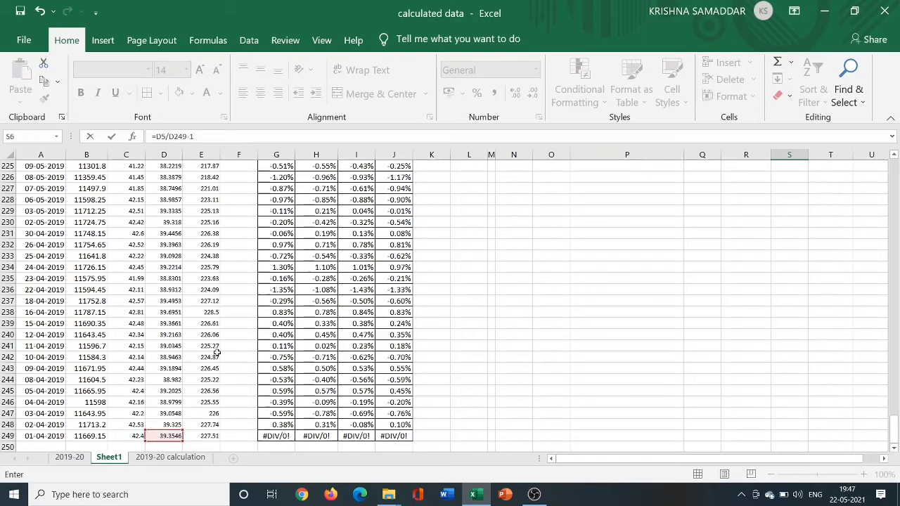
text(1)
key(Return)
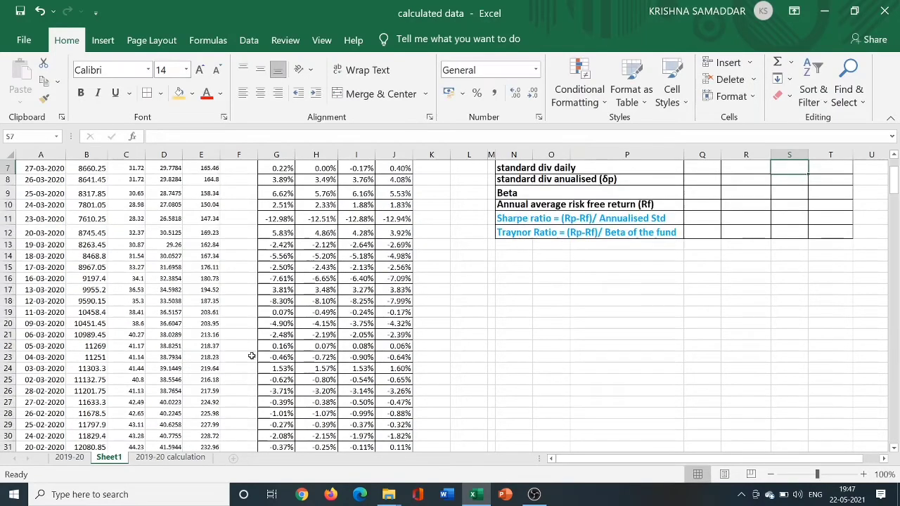
- Calculate the A B S L Frontline Equity Fund total return in T6 with the formula =E5/E249-1
click(830, 284)
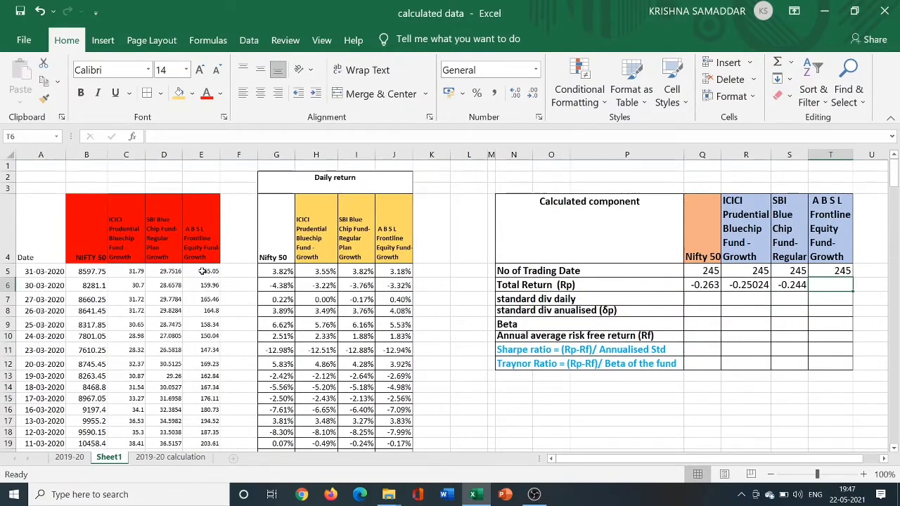
text(=)
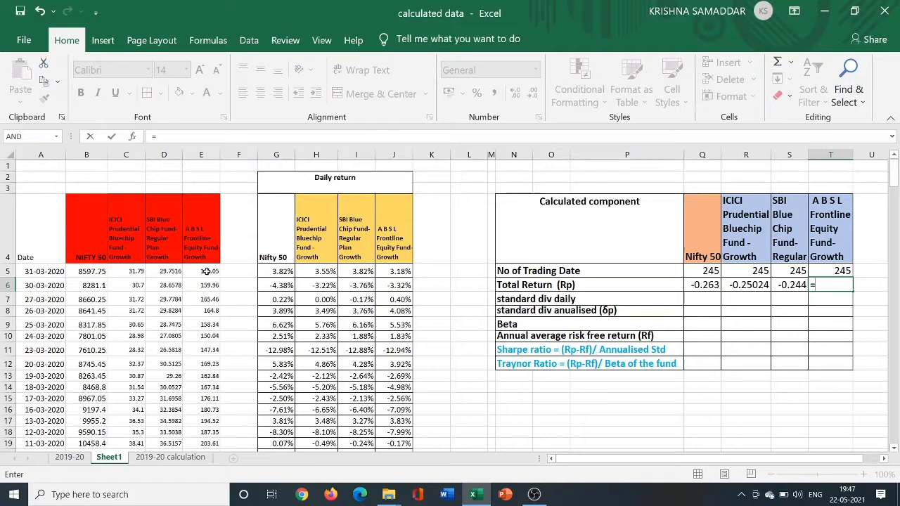
click(205, 271)
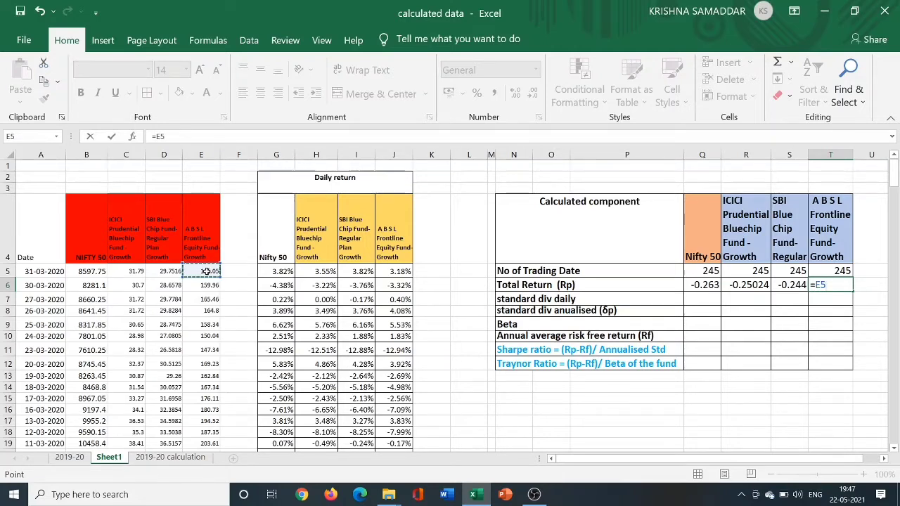
text(/)
drag(894, 179, 896, 264)
drag(897, 445, 896, 443)
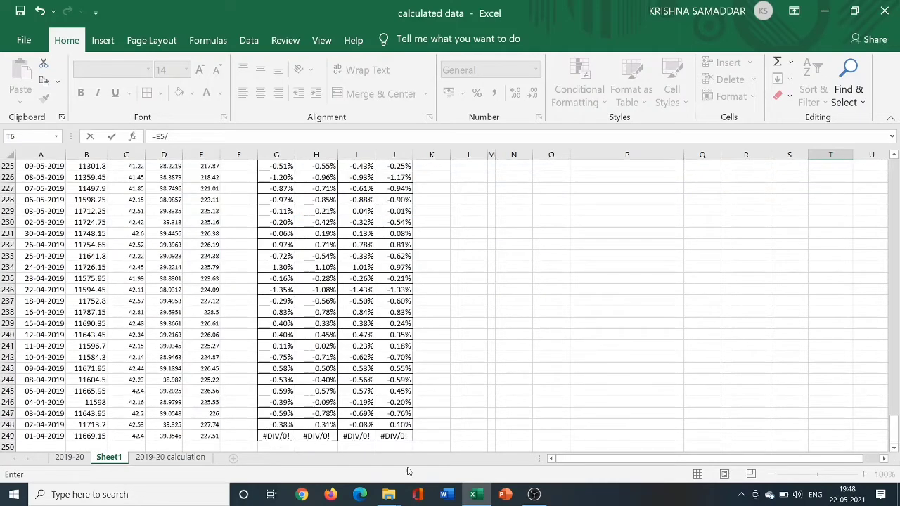
click(206, 436)
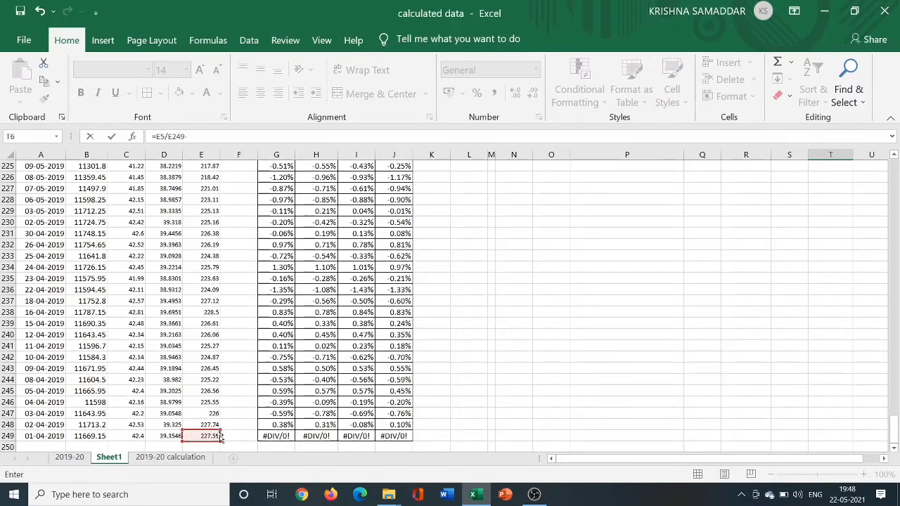
text(-1)
key(Return)
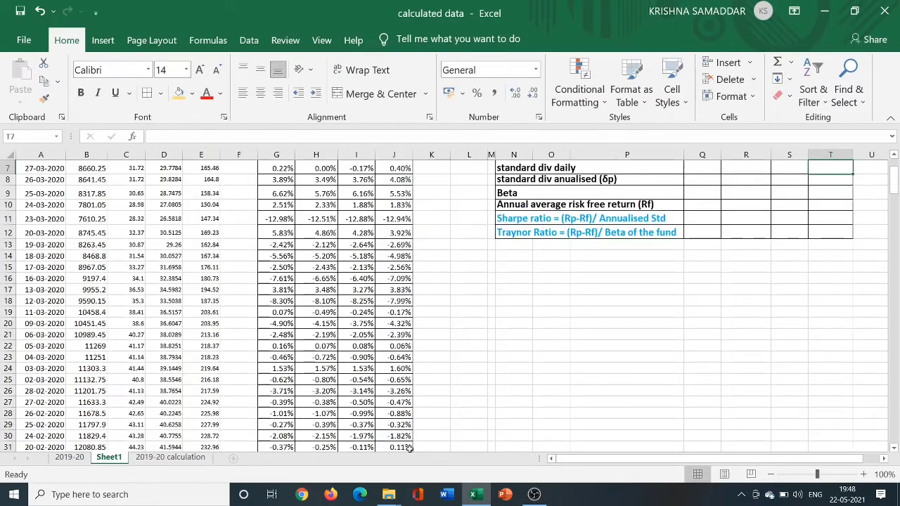
- Format the total returns in Q6:T6 as Percentage
drag(695, 284, 830, 286)
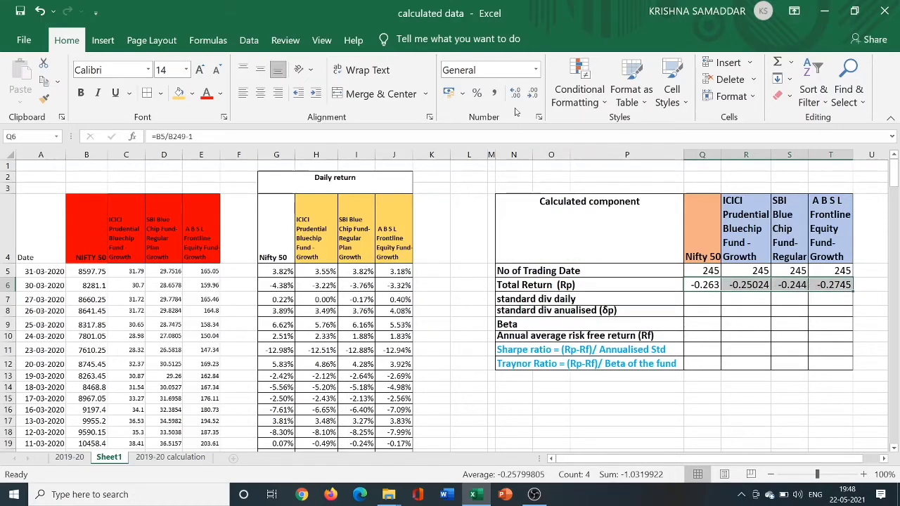
click(536, 70)
click(507, 320)
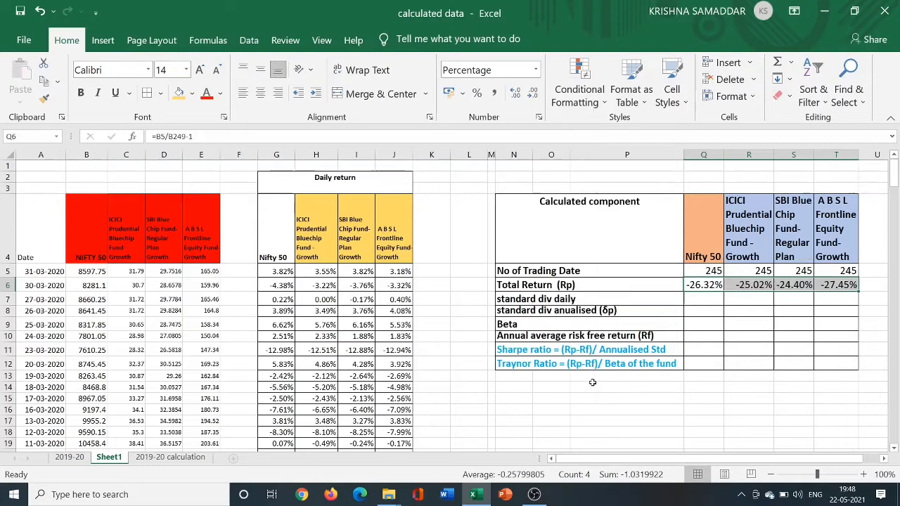
click(709, 408)
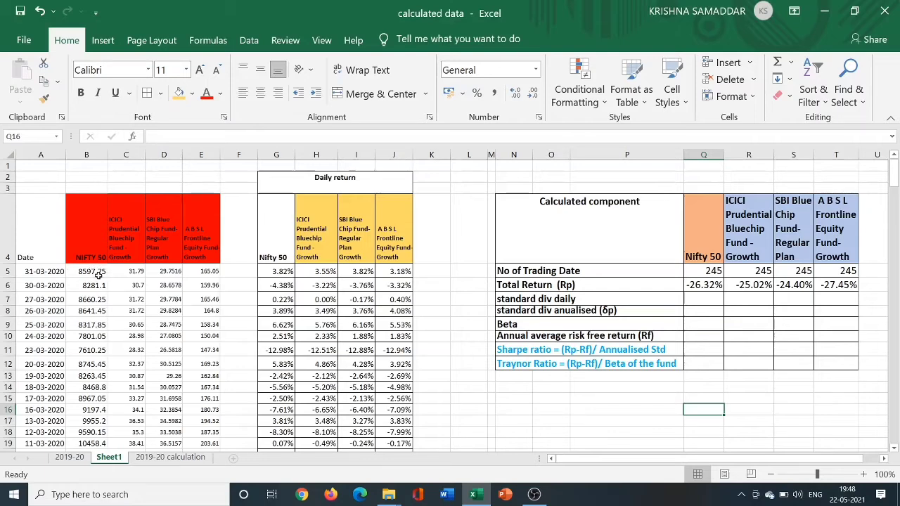
- Examine the price and daily return data from the latest date in row 5 down to the earliest date in row 249
drag(894, 172, 894, 182)
drag(898, 362, 896, 440)
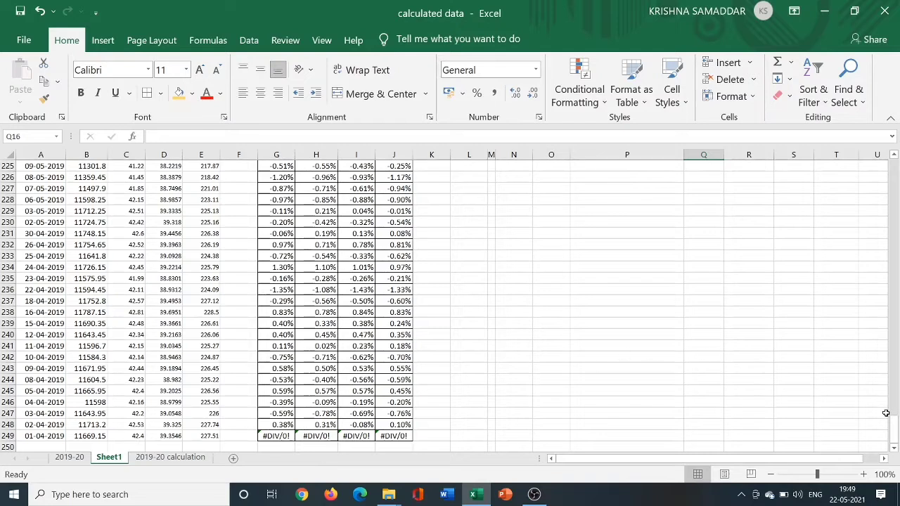
drag(895, 425, 894, 365)
drag(888, 147, 889, 148)
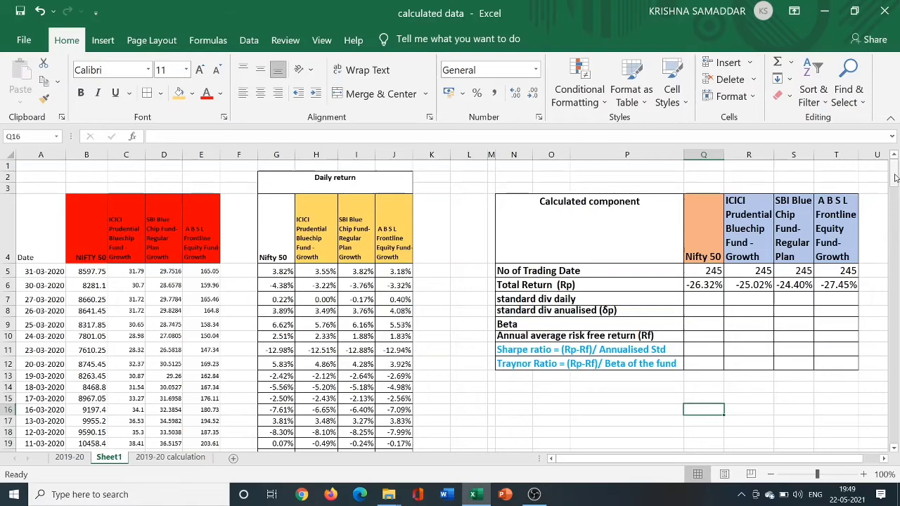
drag(893, 175, 899, 259)
drag(898, 413, 898, 426)
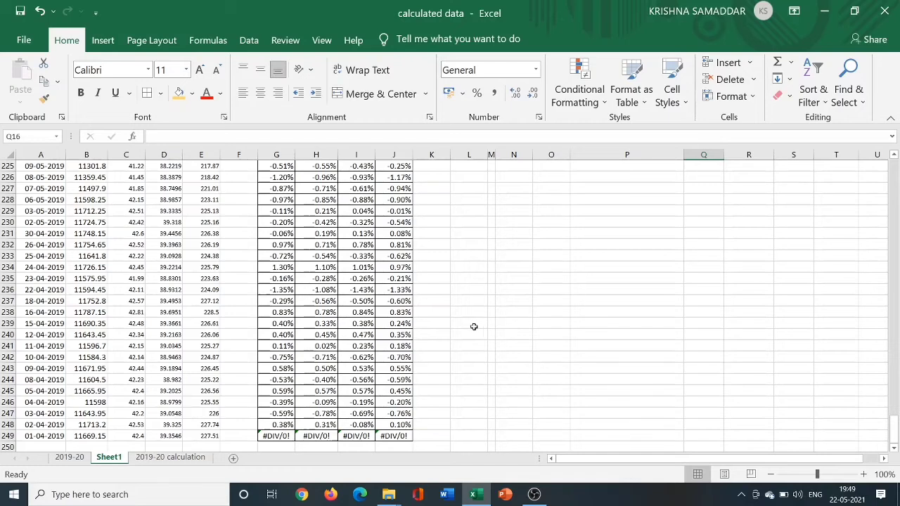
scroll(471, 325, up, 5)
drag(893, 399, 893, 399)
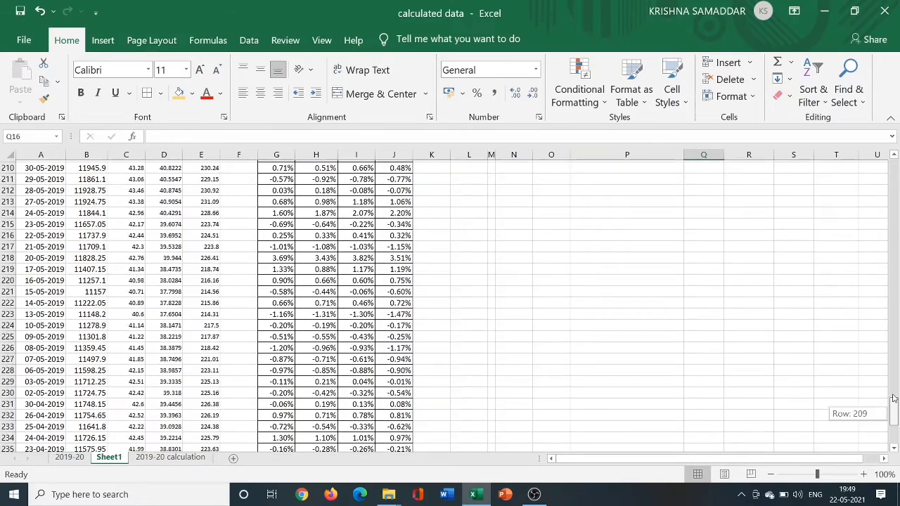
drag(892, 160, 892, 160)
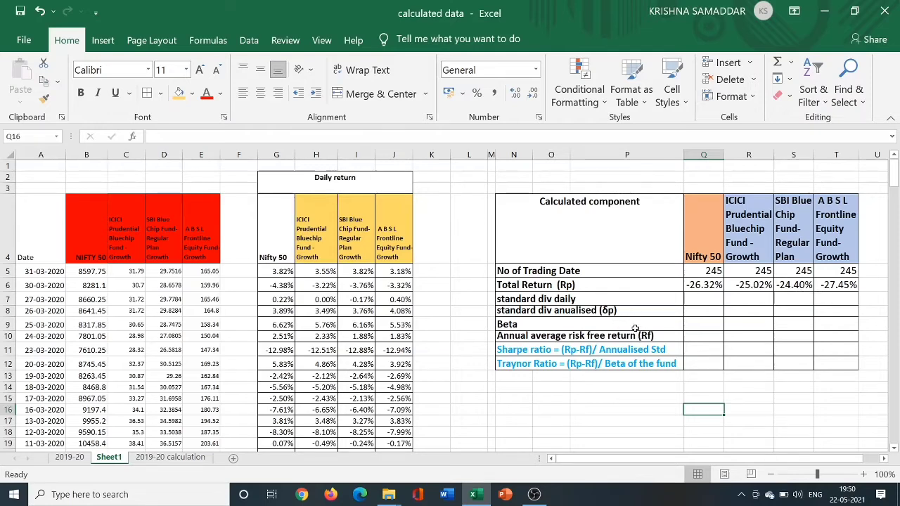
- Calculate the ICICI Prudential Bluechip Fund daily standard deviation in R7 with the formula =STDEV.P(H5:H248)
click(740, 301)
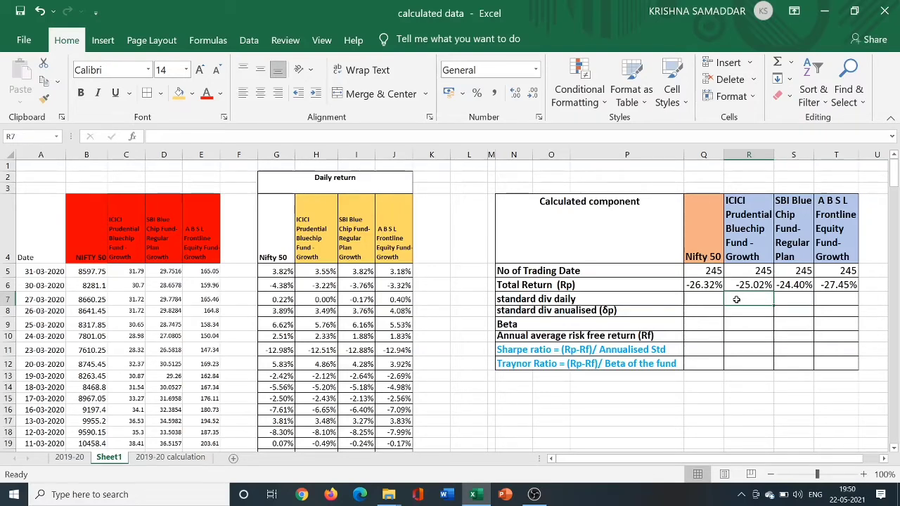
text(=)
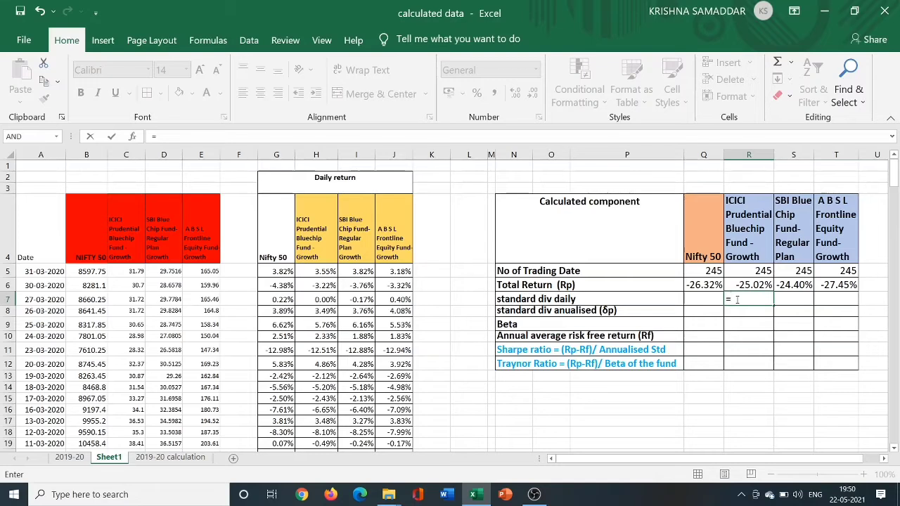
text(stdv)
key(BackSpace)
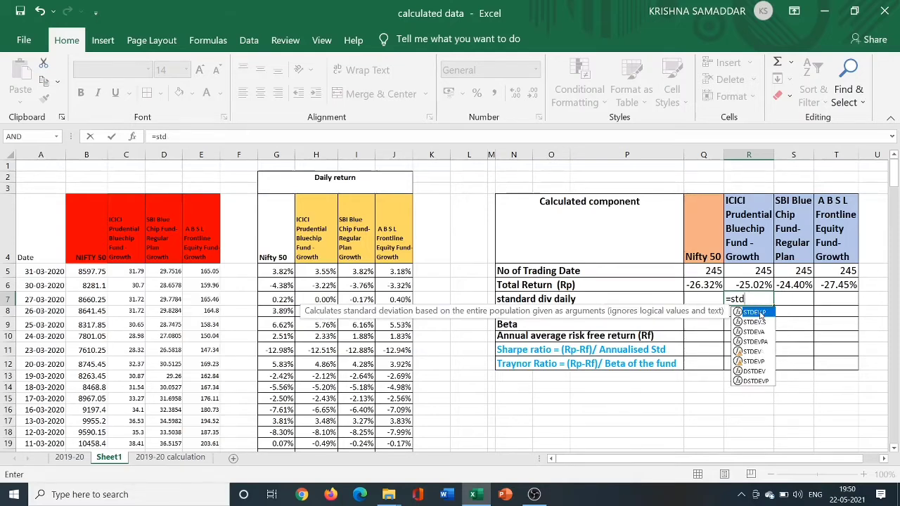
double_click(755, 312)
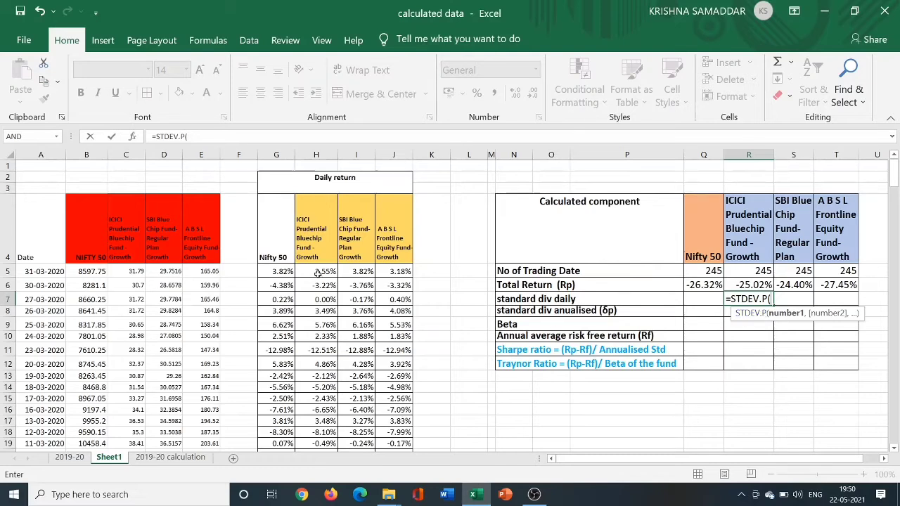
drag(319, 274, 320, 416)
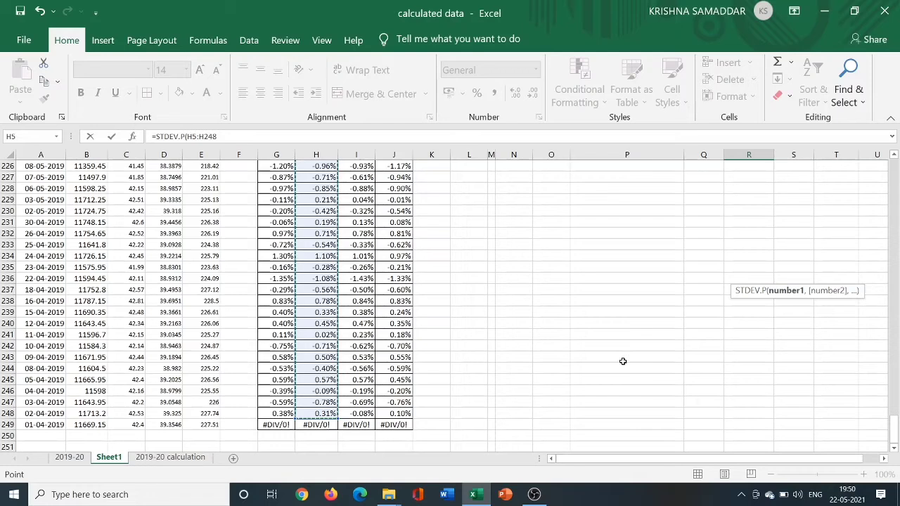
text())
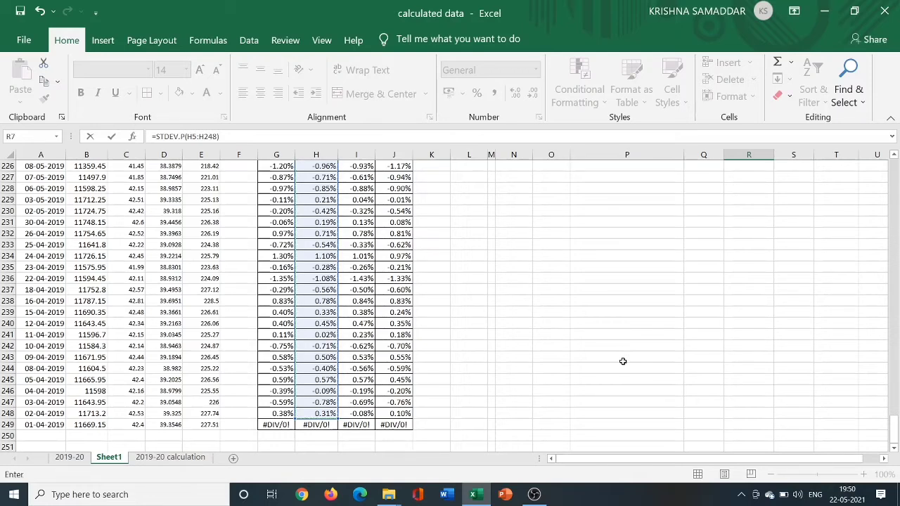
key(Return)
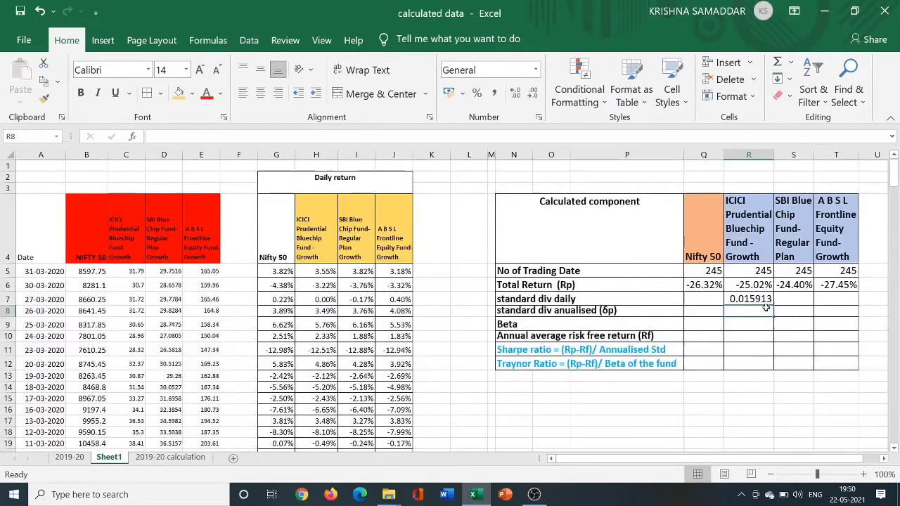
click(743, 299)
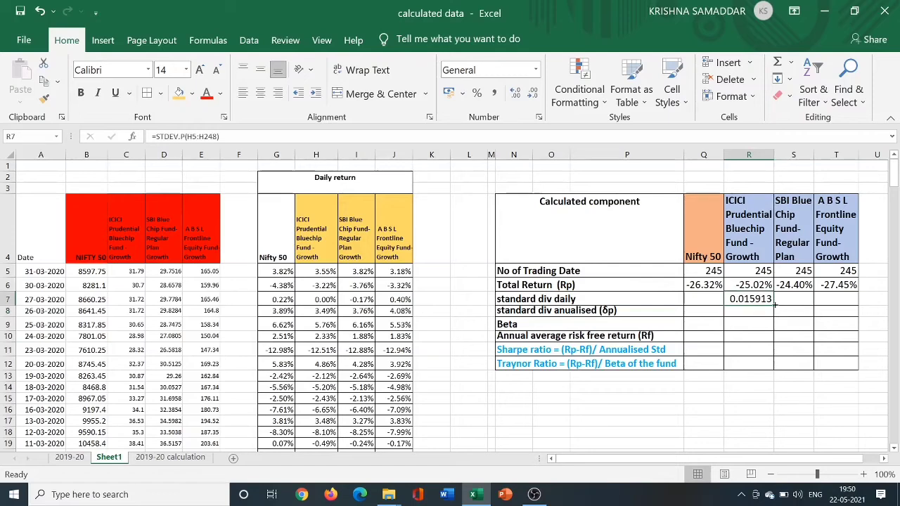
- Calculate the SBI Blue Chip Fund daily standard deviation in S7 with the formula =STDEV.P(I5:I248)
click(785, 299)
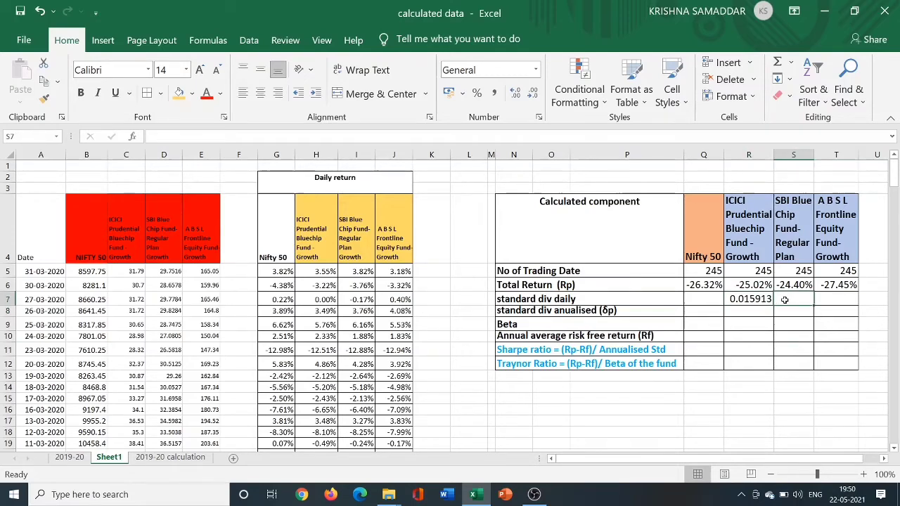
text(=)
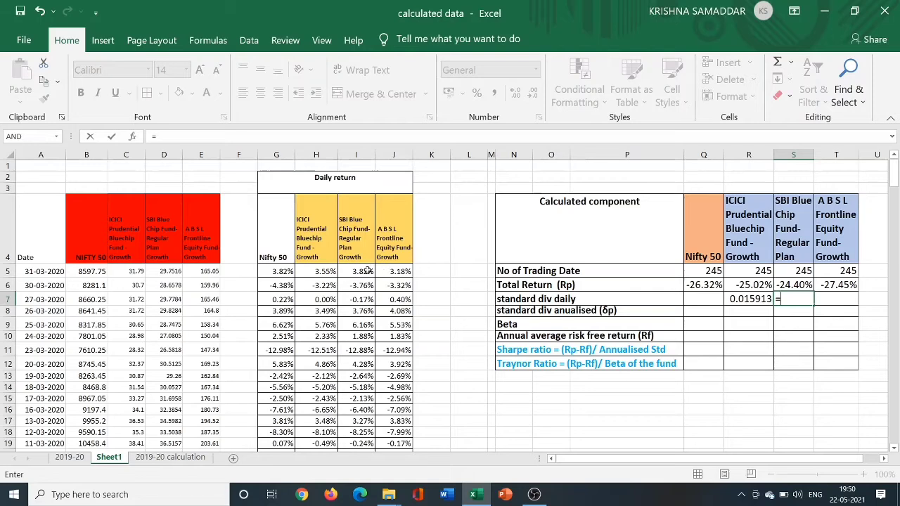
text(s)
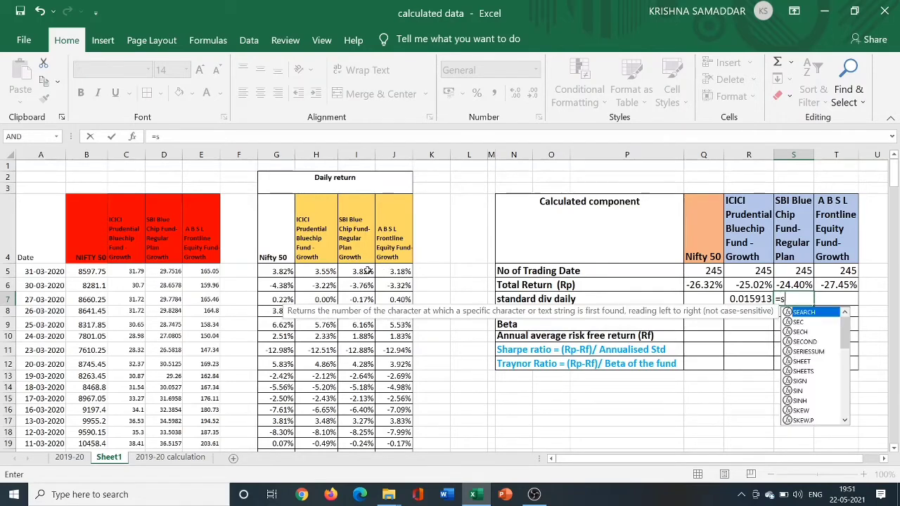
text(td)
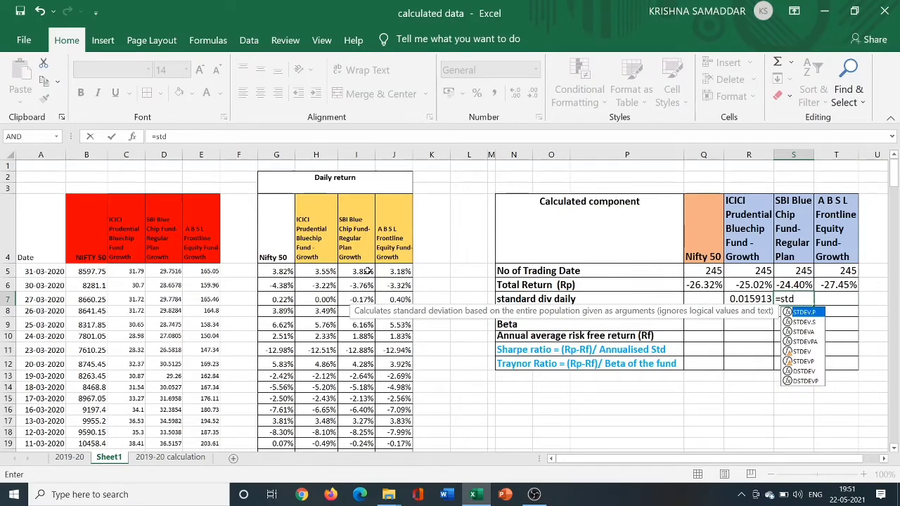
double_click(812, 313)
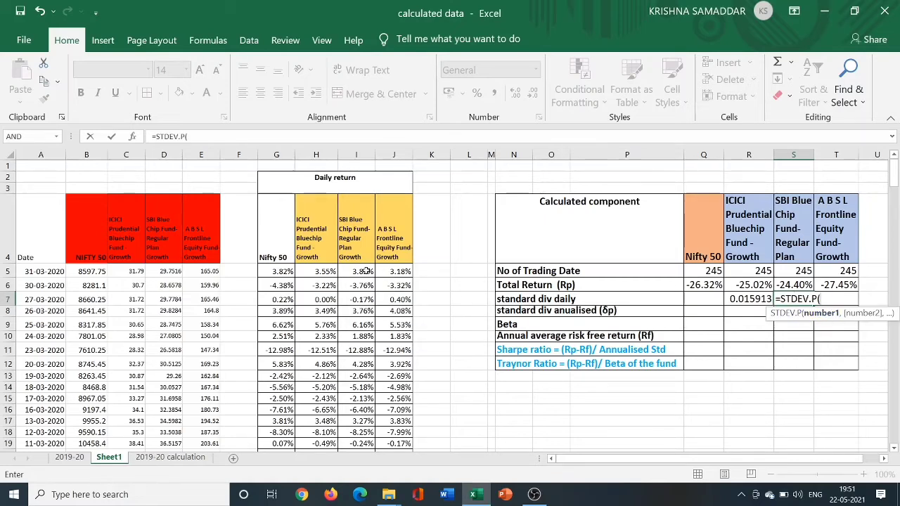
drag(366, 271, 357, 417)
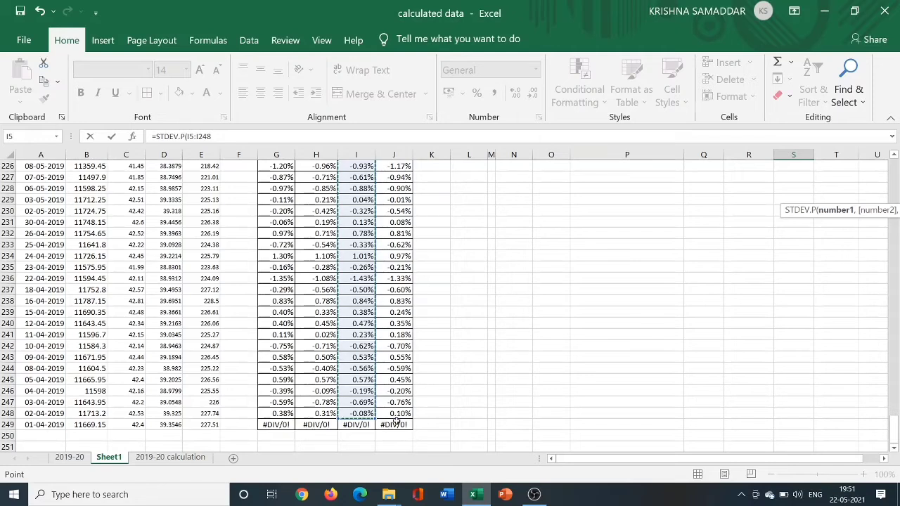
text())
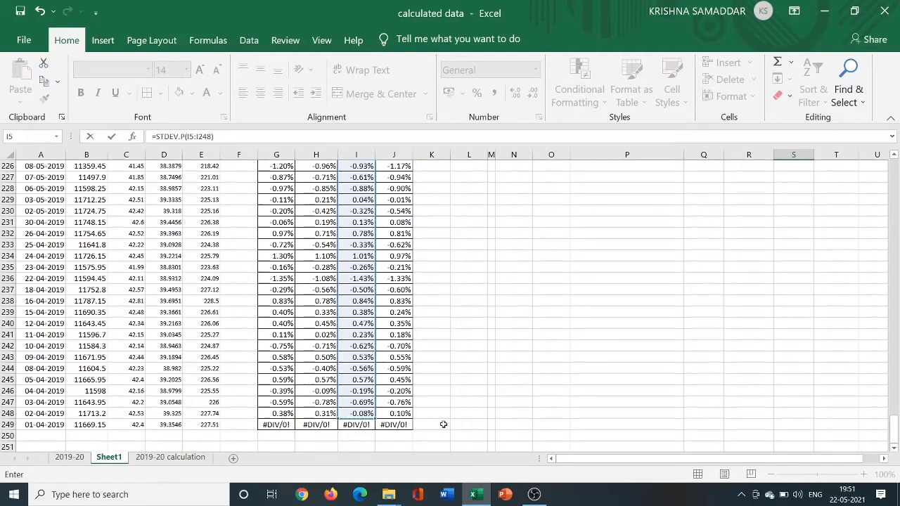
key(Return)
- Calculate the A B S L Frontline Equity Fund daily standard deviation in T7 with the formula =STDEV.P(J5:J248)
scroll(462, 422, up, 2)
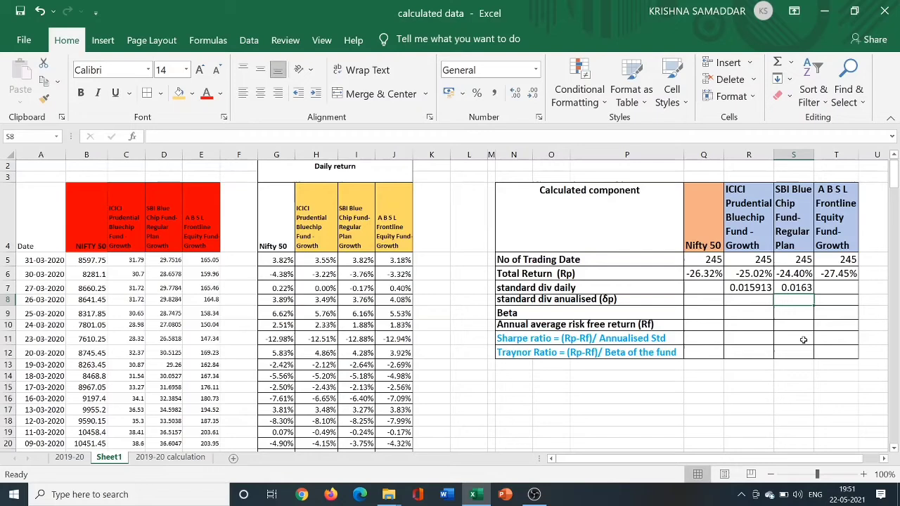
click(823, 287)
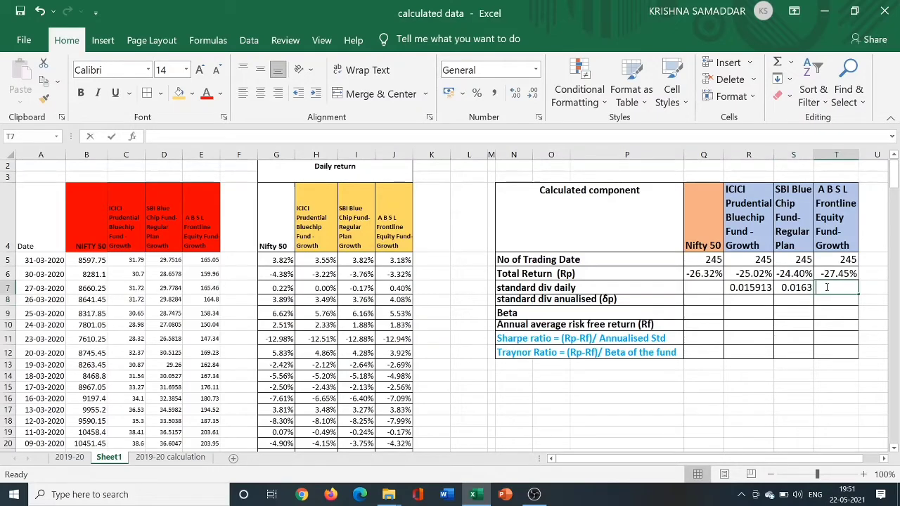
text(=)
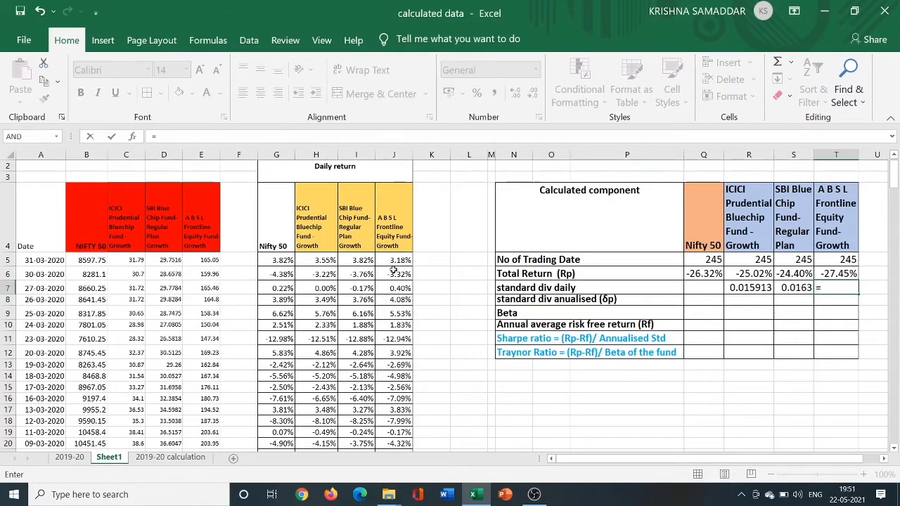
text(st)
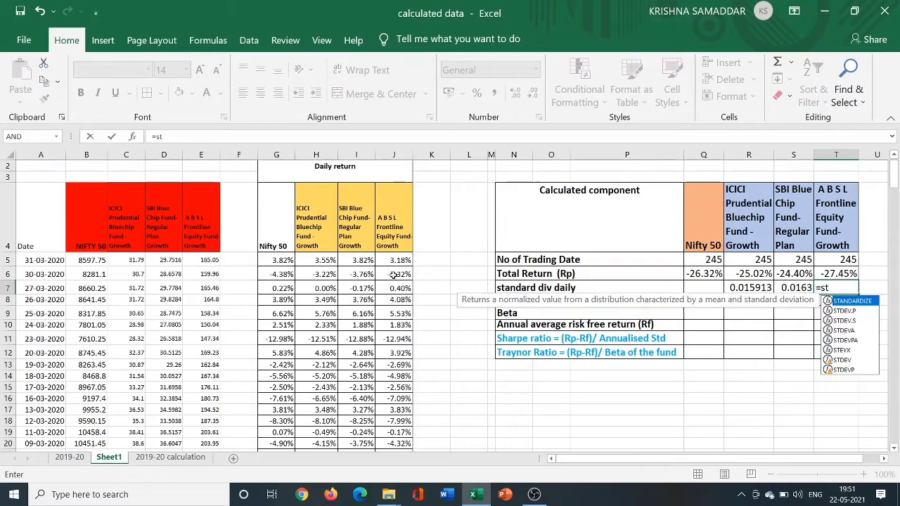
key(Down)
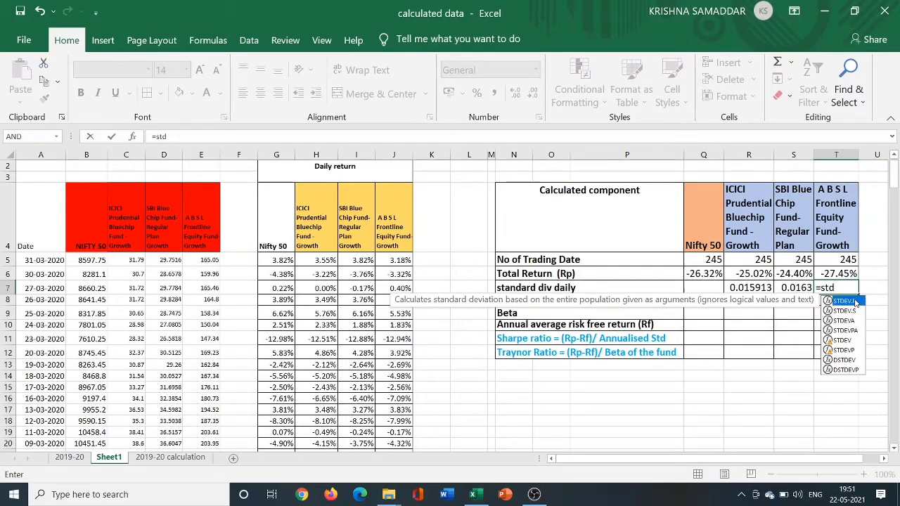
key(Tab)
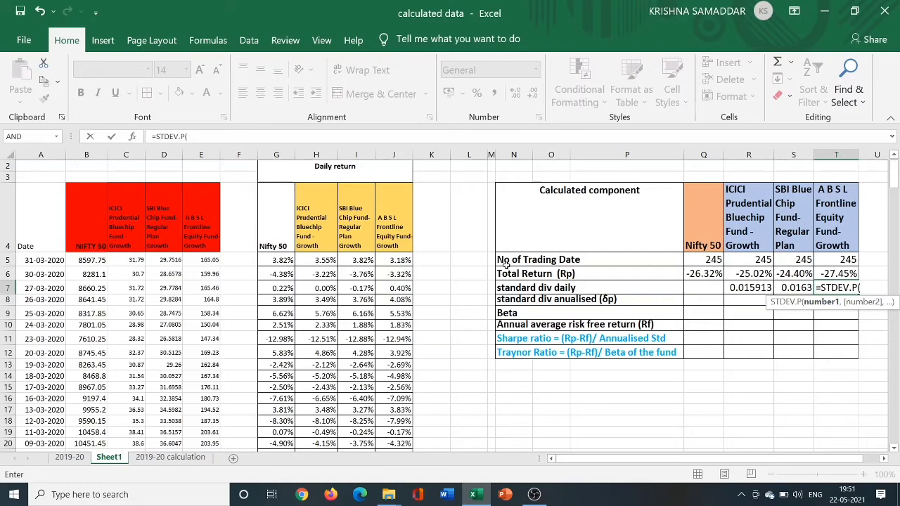
click(405, 259)
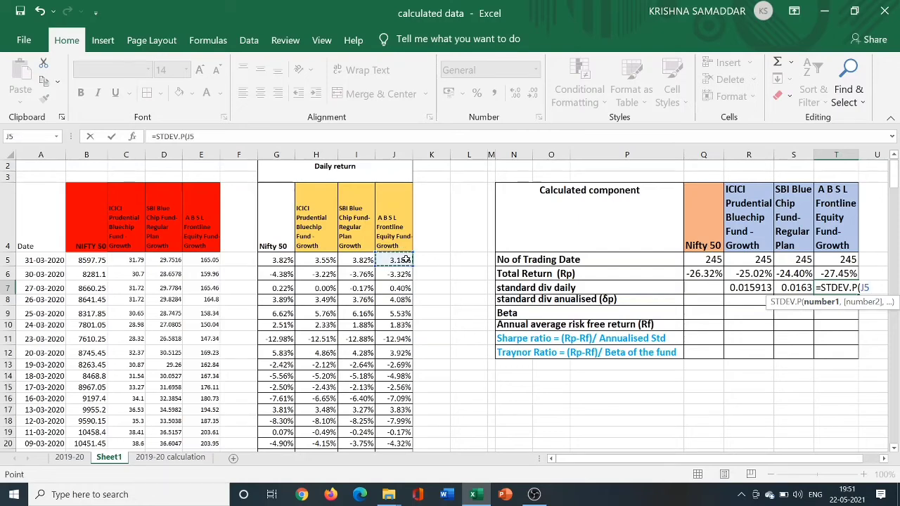
drag(405, 260, 411, 440)
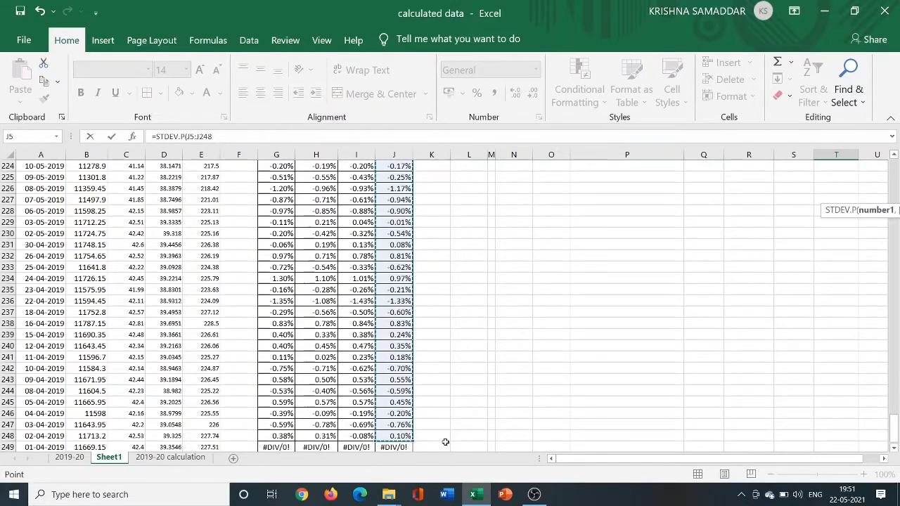
key(Escape)
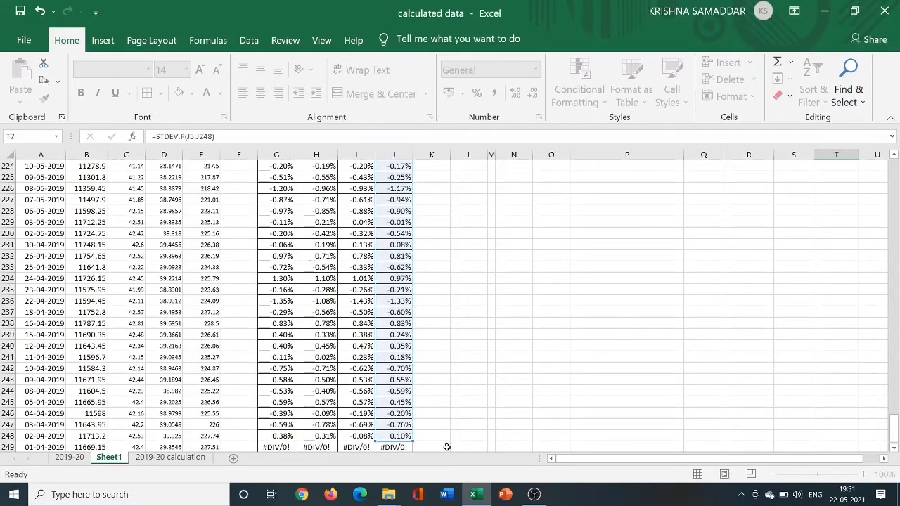
- Format the three funds' daily standard deviations in R7:T7 as Percentage
scroll(734, 299, up, 3)
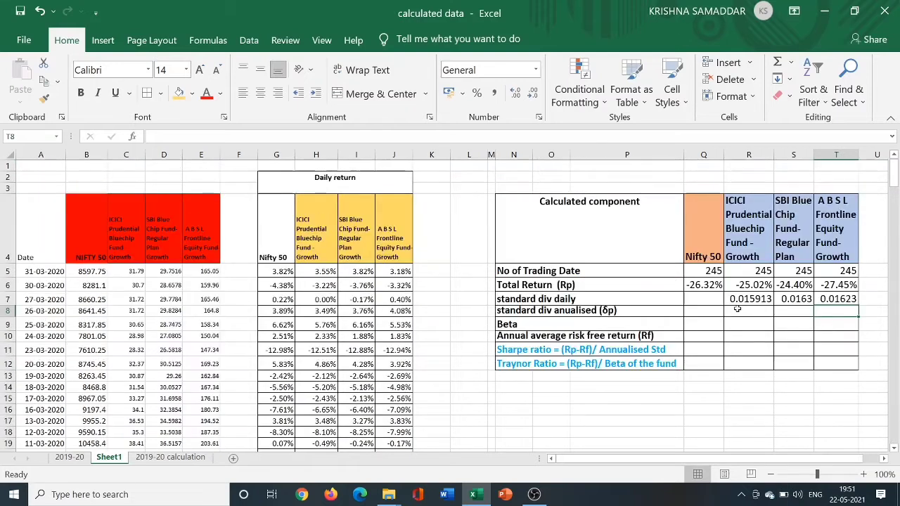
drag(734, 299, 837, 299)
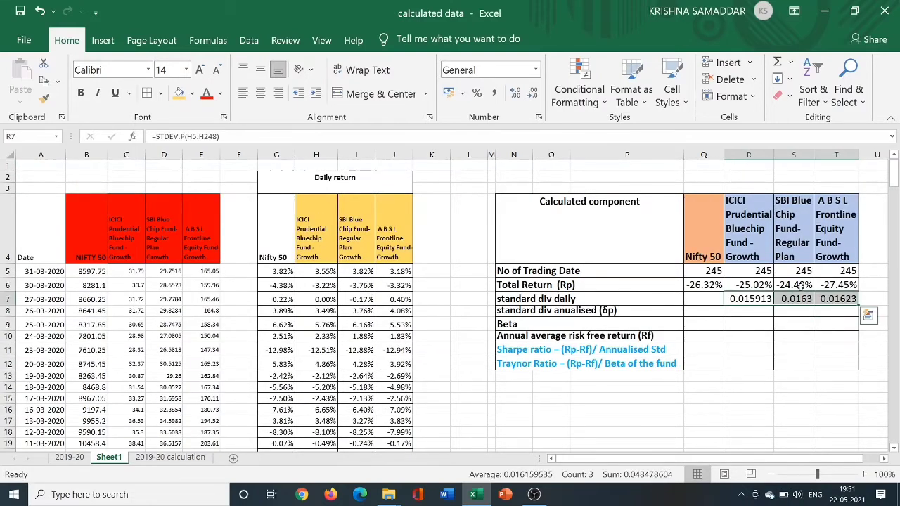
click(536, 70)
click(504, 316)
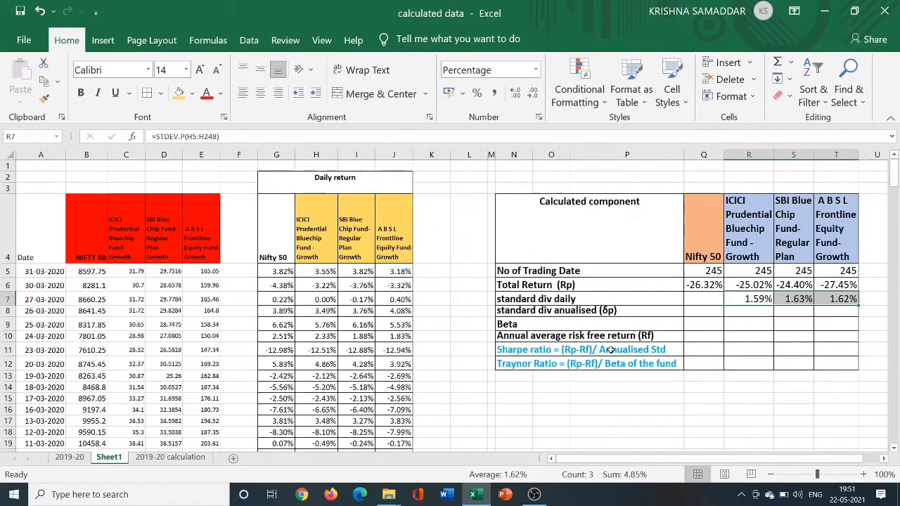
click(749, 398)
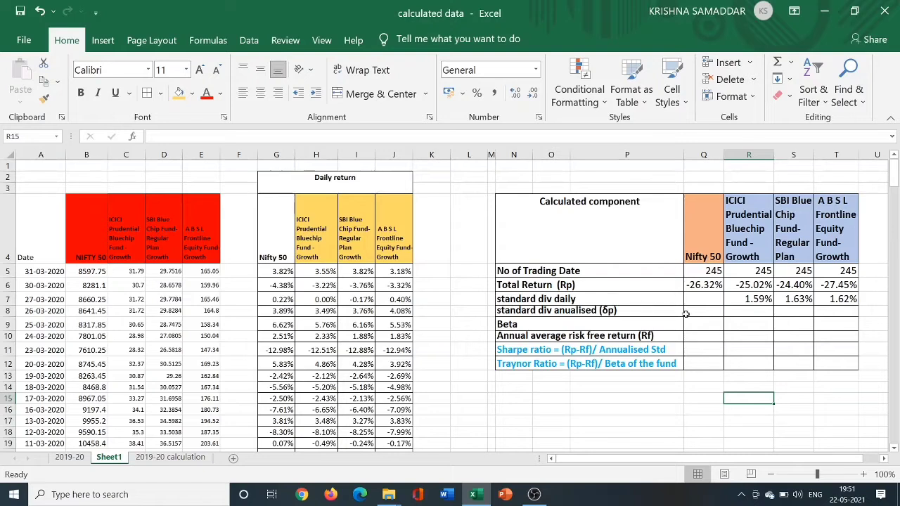
click(734, 313)
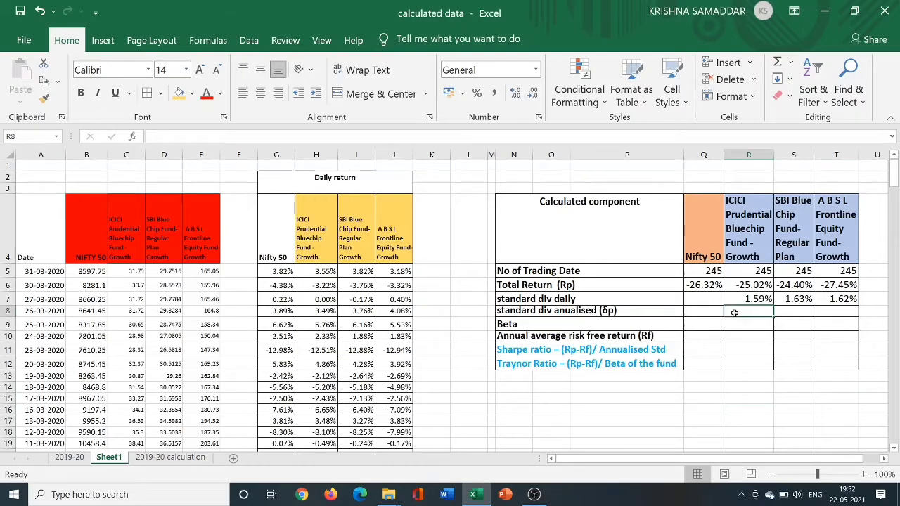
text(=)
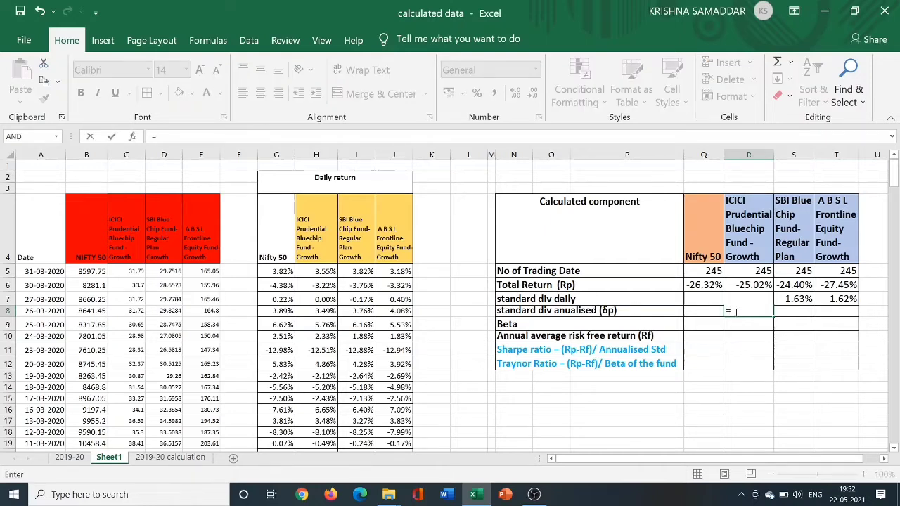
click(735, 306)
key(Escape)
click(732, 399)
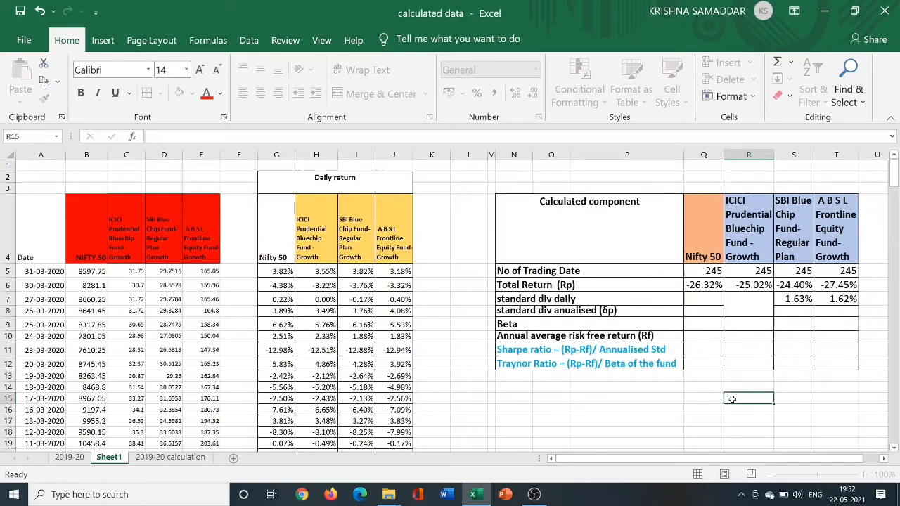
- Try to start the annualised standard deviation in R8 with the cell reference =S7
click(741, 310)
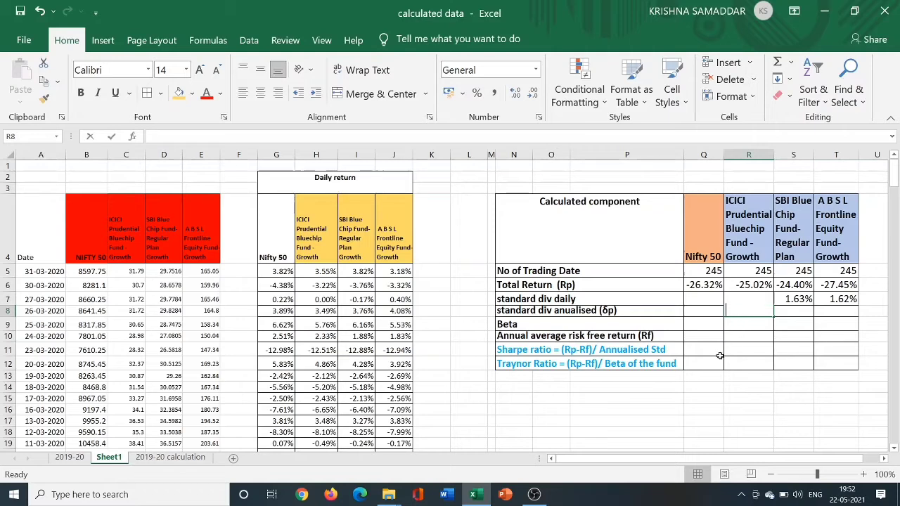
text(=)
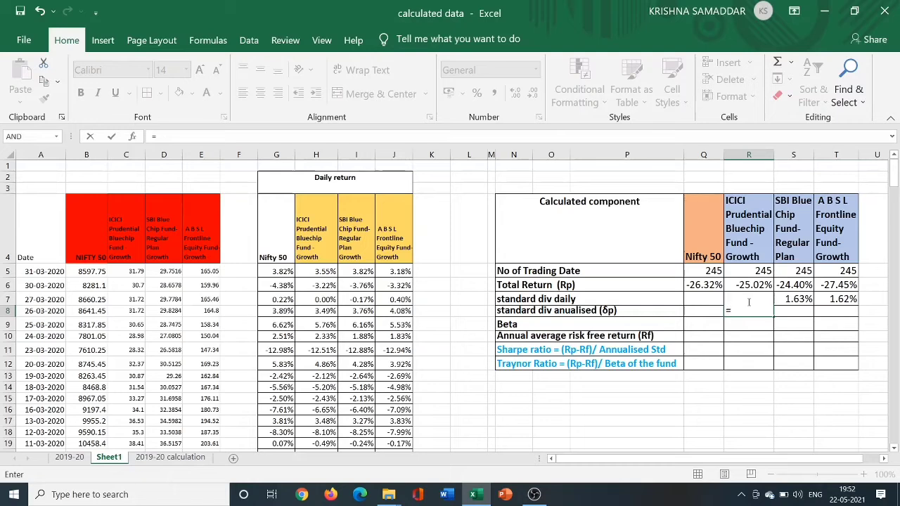
key(F2)
click(797, 299)
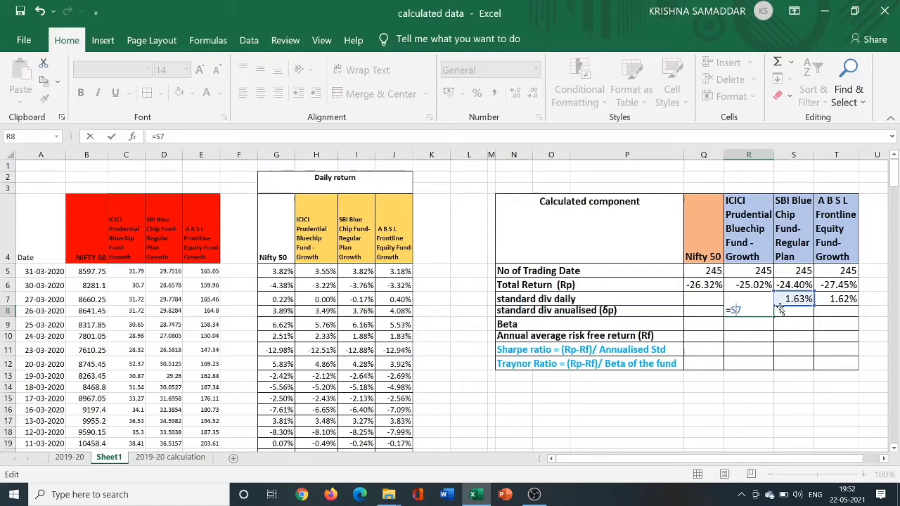
click(679, 402)
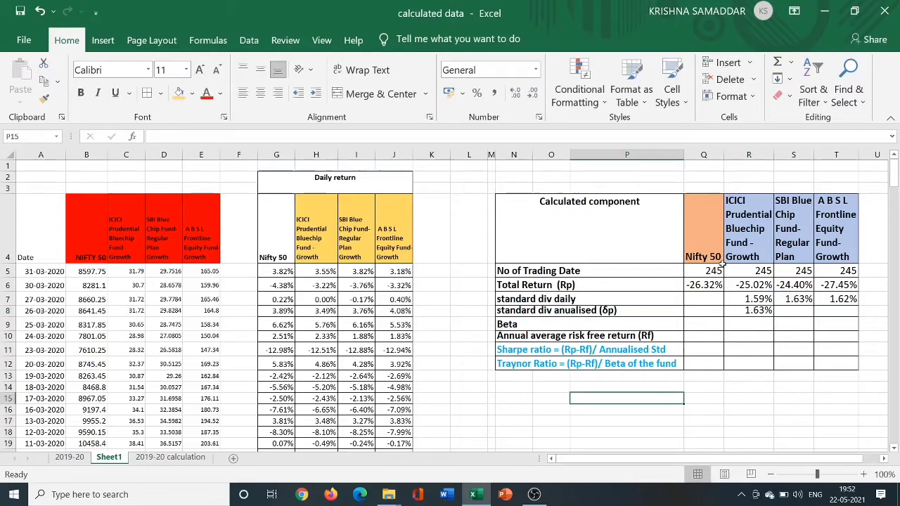
click(332, 136)
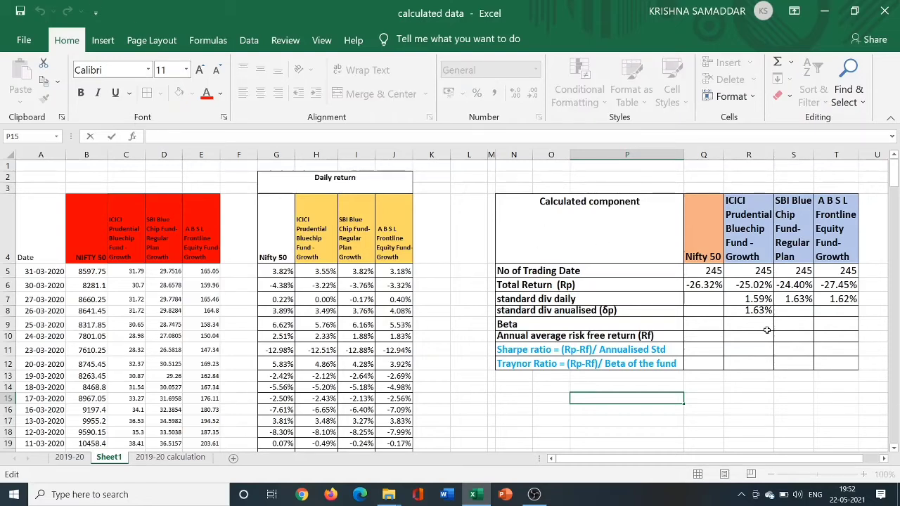
- Clear the wrong reference from the ICICI Prudential Bluechip Fund's annualised standard deviation cell R8
click(754, 310)
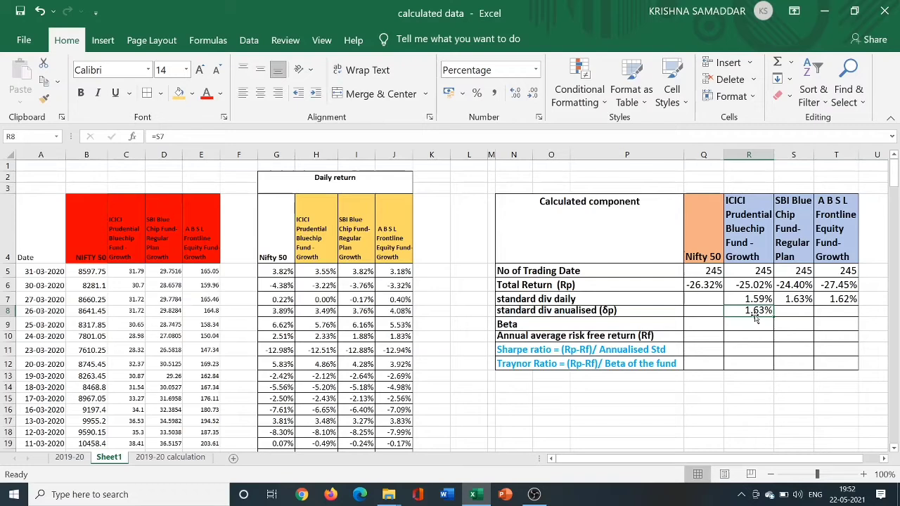
key(BackSpace)
click(751, 421)
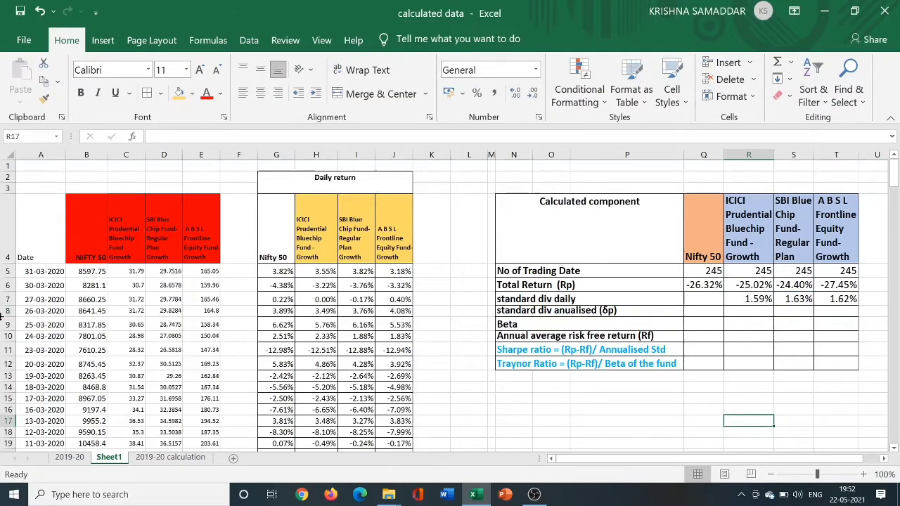
- Increase the height of row 8 and calculate the ICICI Prudential Bluechip Fund annualised standard deviation in R8 with =R7*SQRT(245)
drag(9, 317, 9, 328)
click(650, 409)
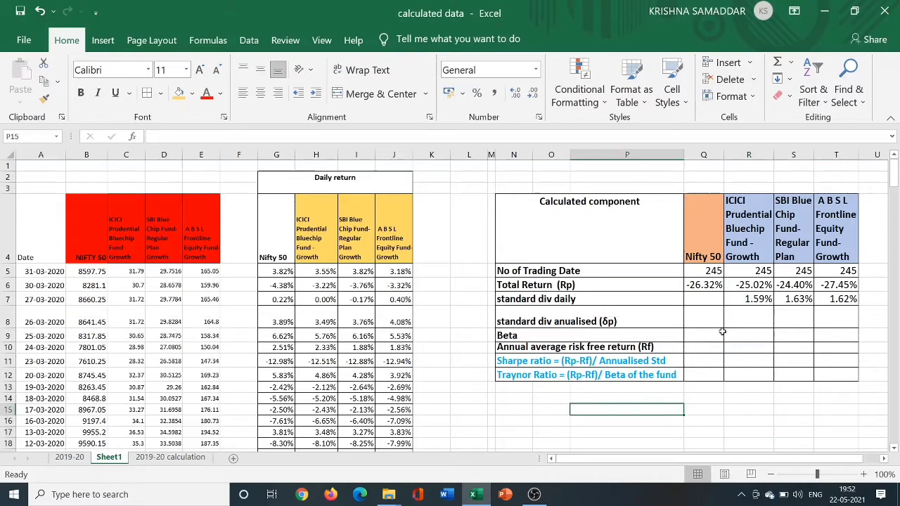
click(741, 317)
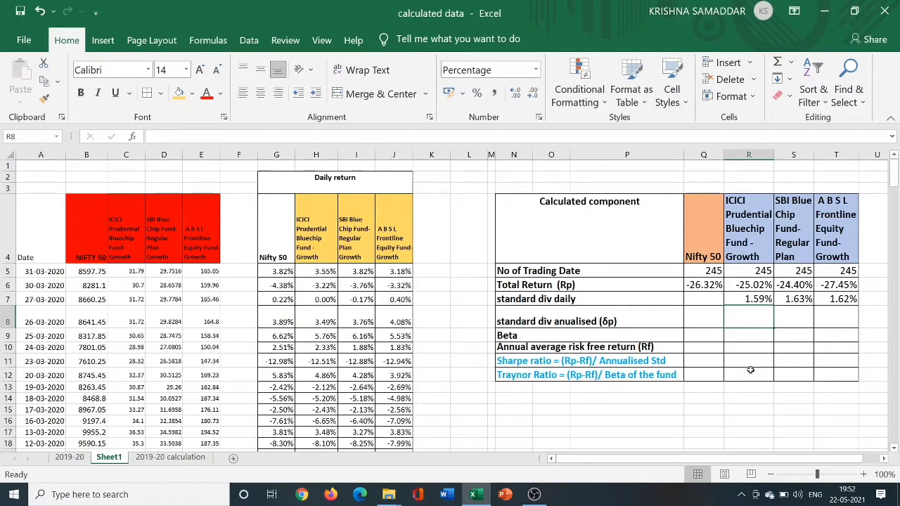
text(=)
click(752, 297)
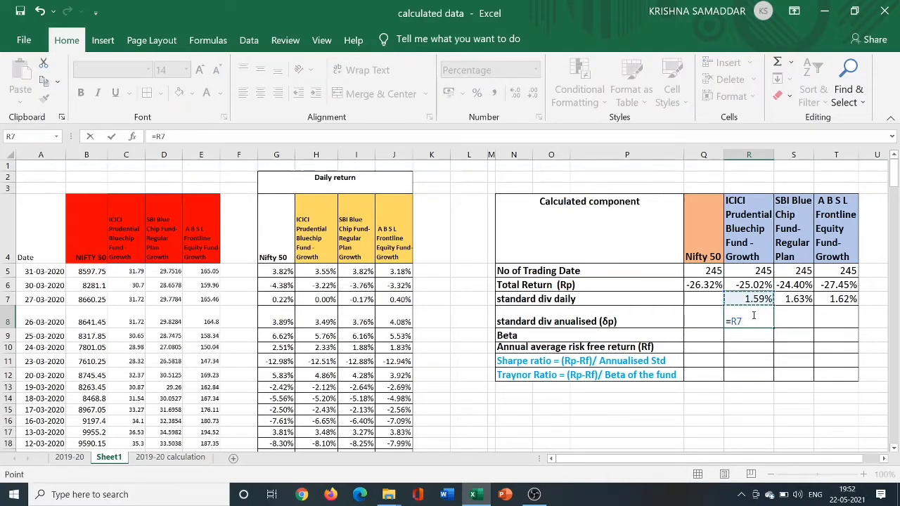
text(*sq)
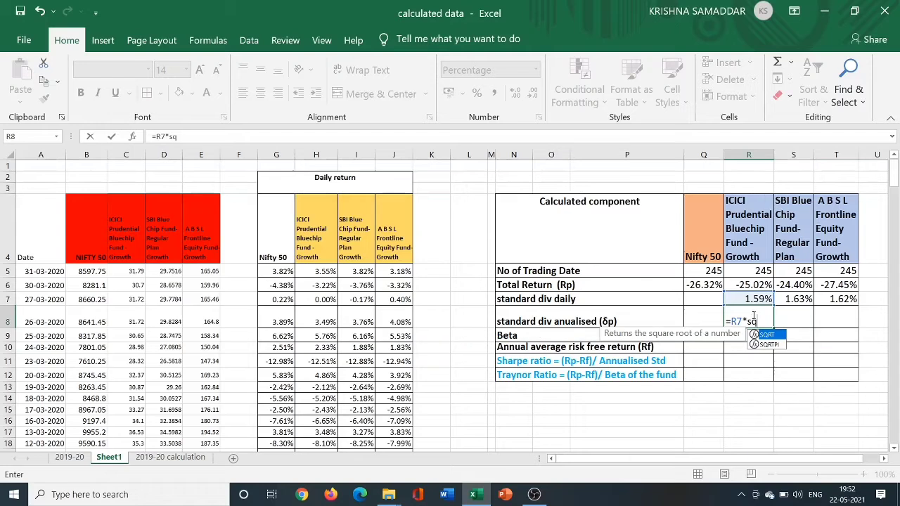
double_click(777, 336)
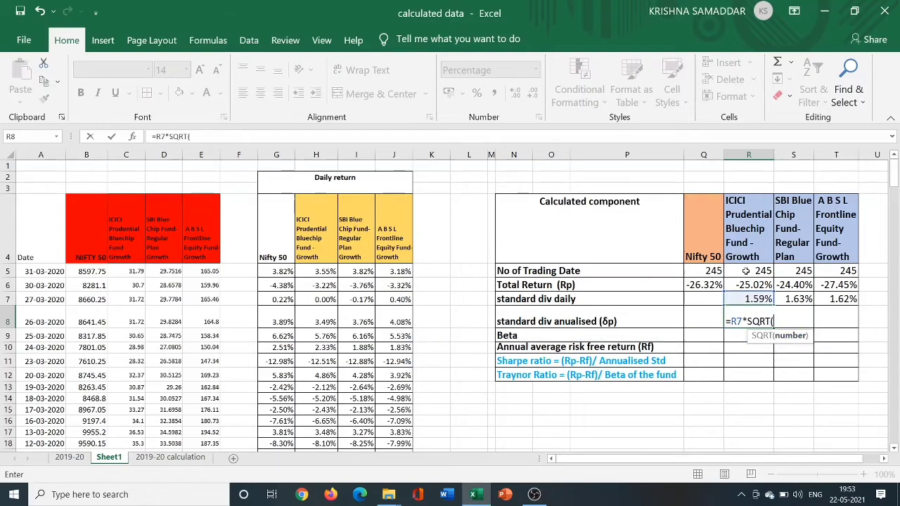
click(746, 270)
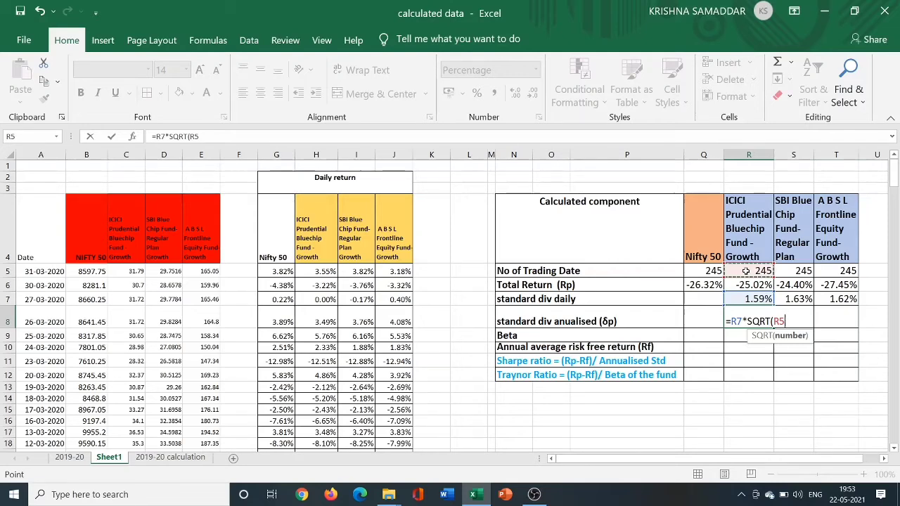
key(BackSpace)
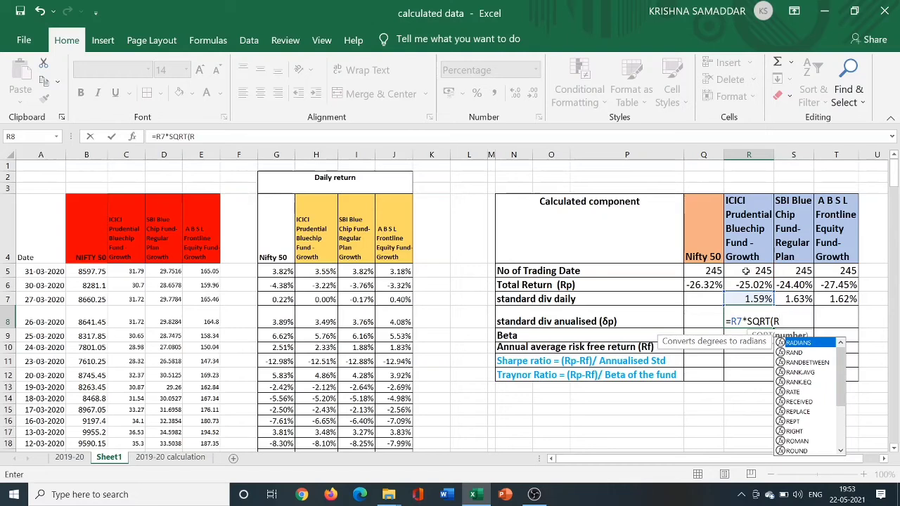
key(BackSpace)
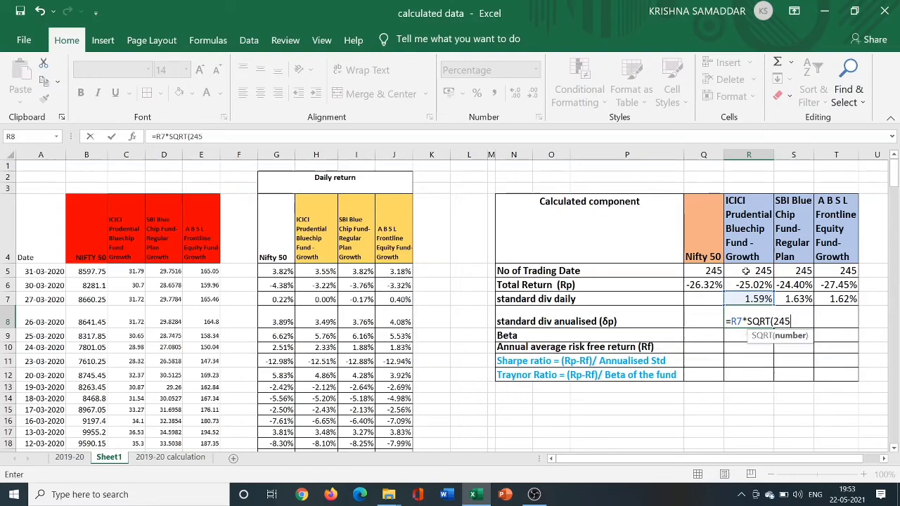
text(245)
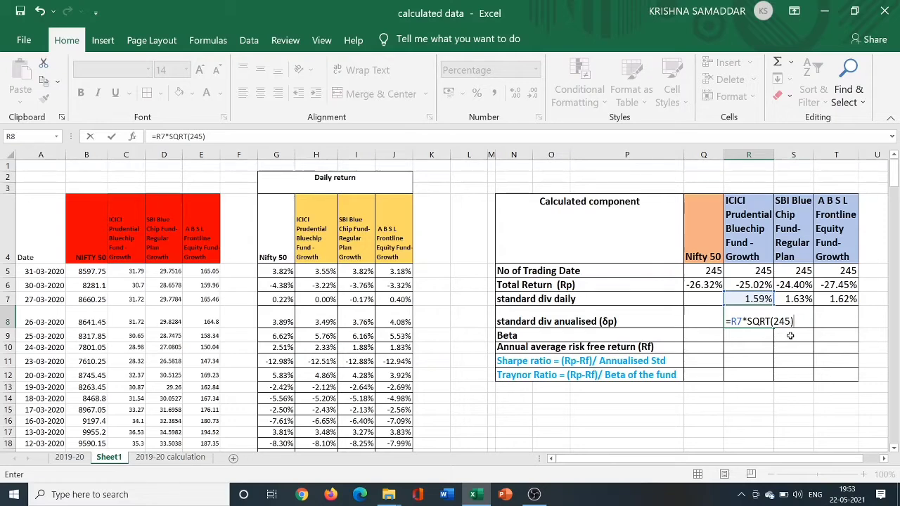
key(Return)
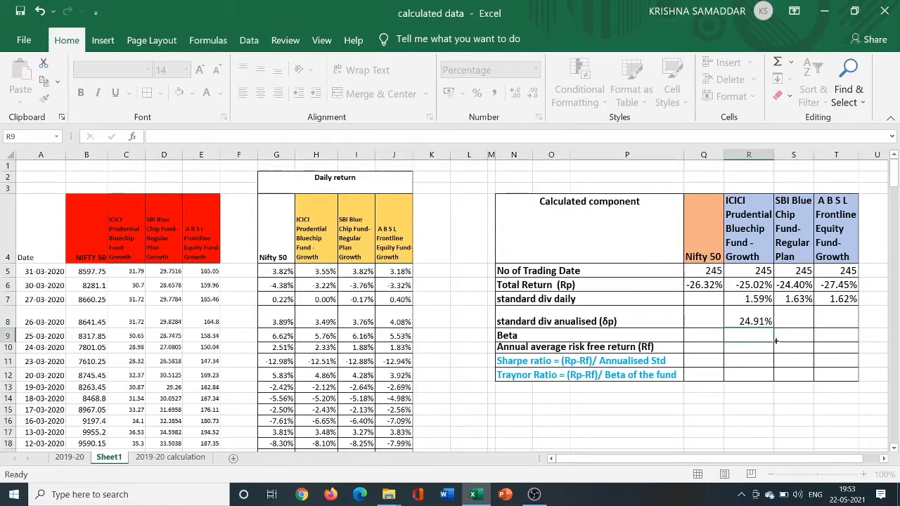
- Calculate the SBI Blue Chip Fund's annualised standard deviation in S8 with =S7*SQRT(245)
click(788, 315)
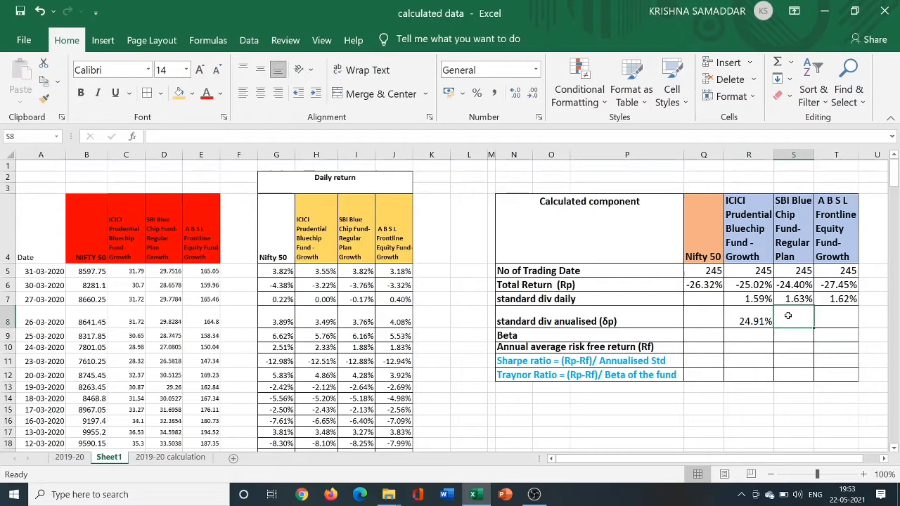
text(=)
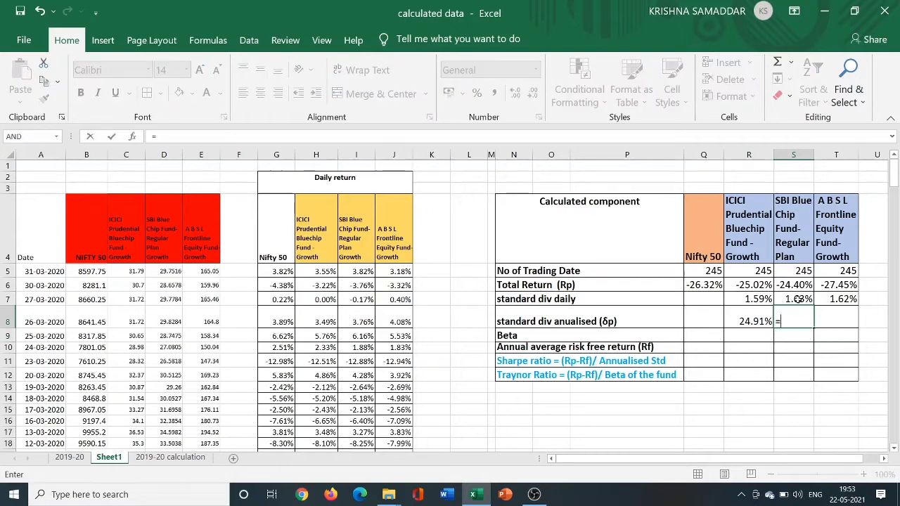
click(799, 300)
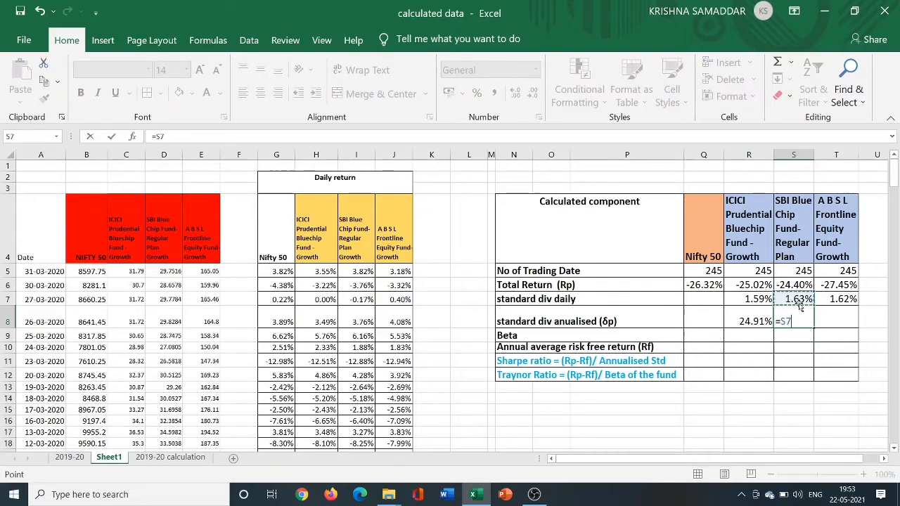
text(*sqr)
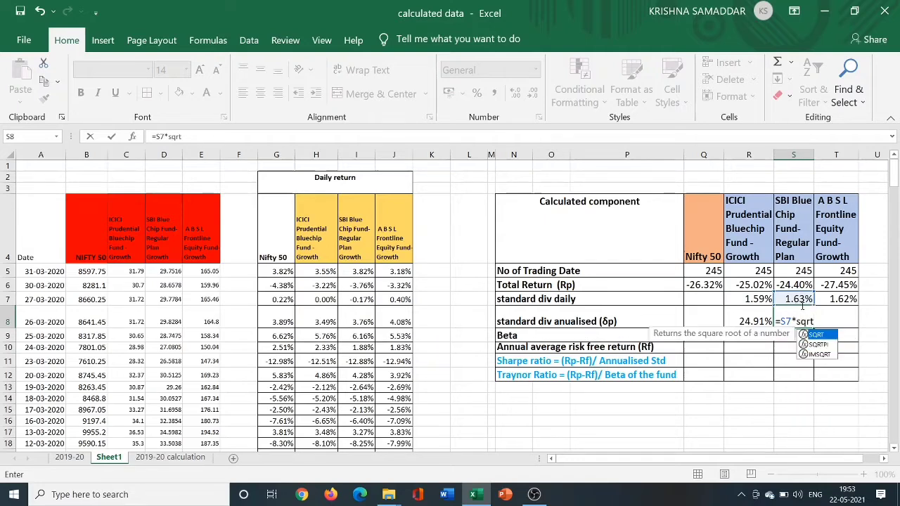
text(t)
double_click(825, 338)
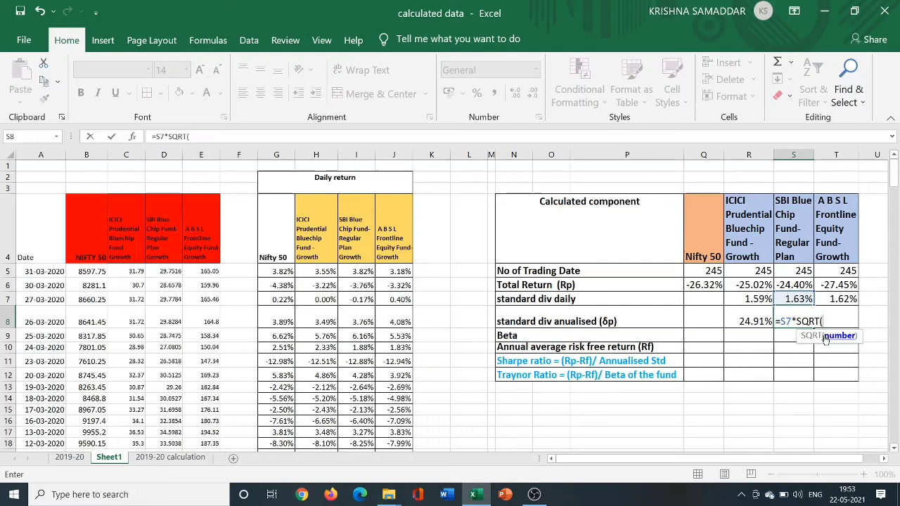
text(245))
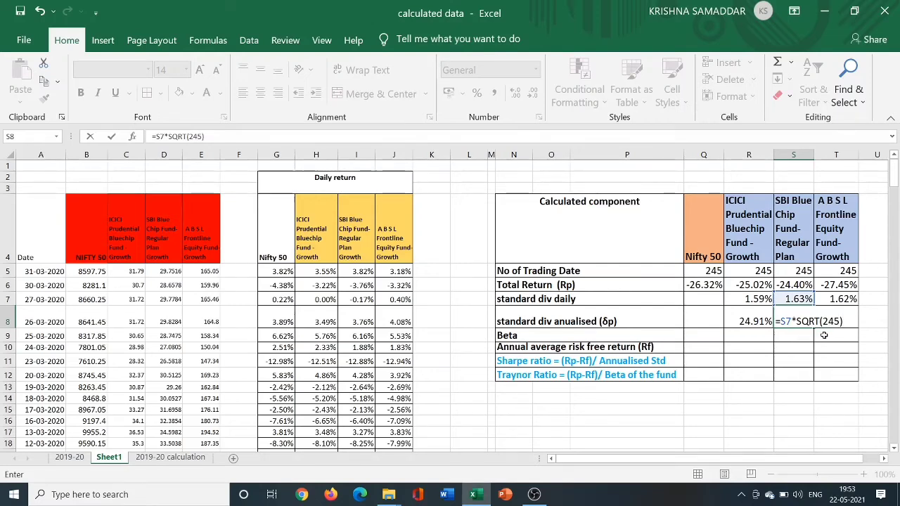
key(Return)
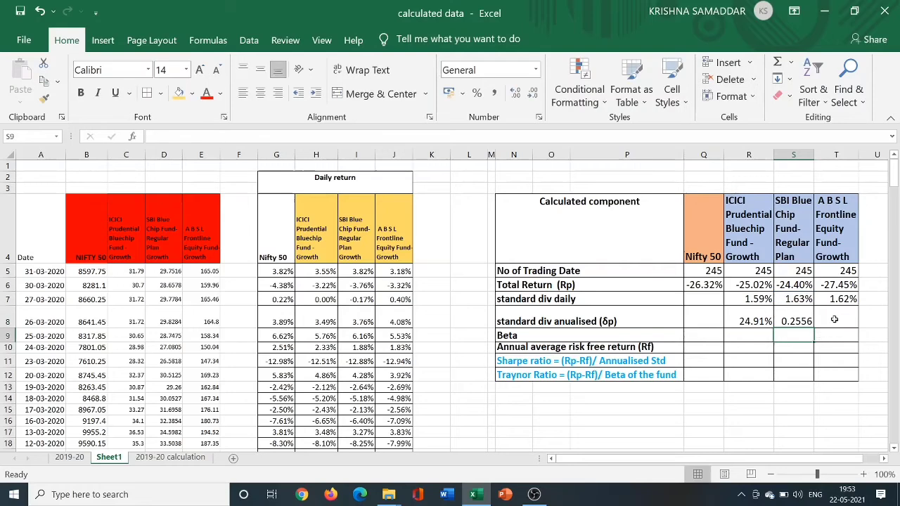
- Calculate the A B S L Frontline Equity Fund's annualised standard deviation in T8 with =T7*SQRT(245)
click(835, 320)
text(=)
click(832, 299)
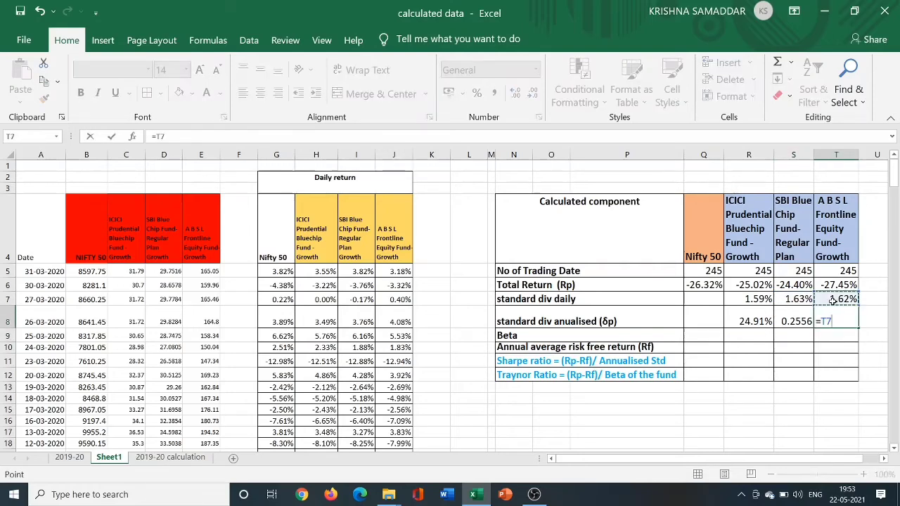
text(*)
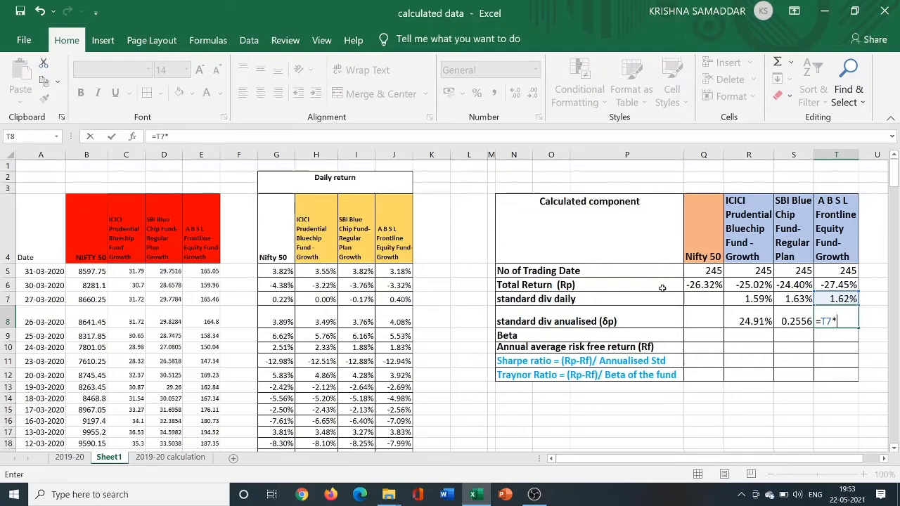
text(sqrt)
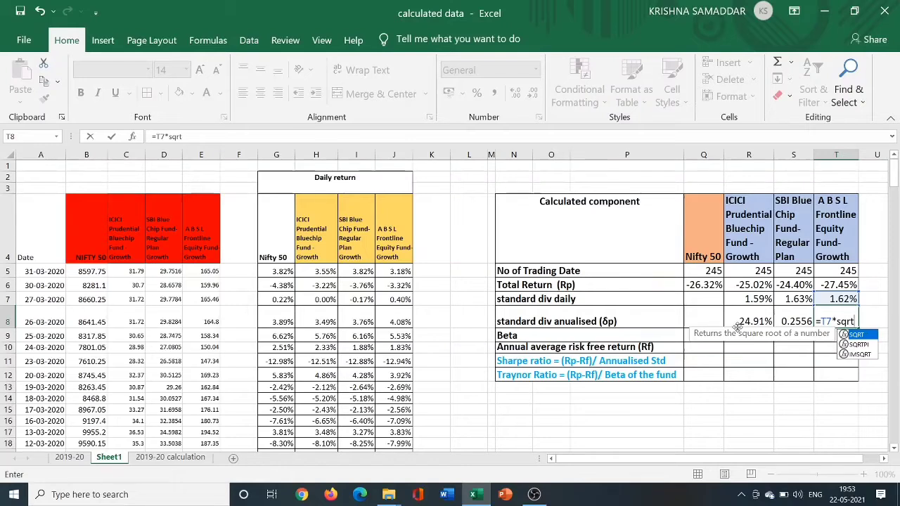
double_click(857, 335)
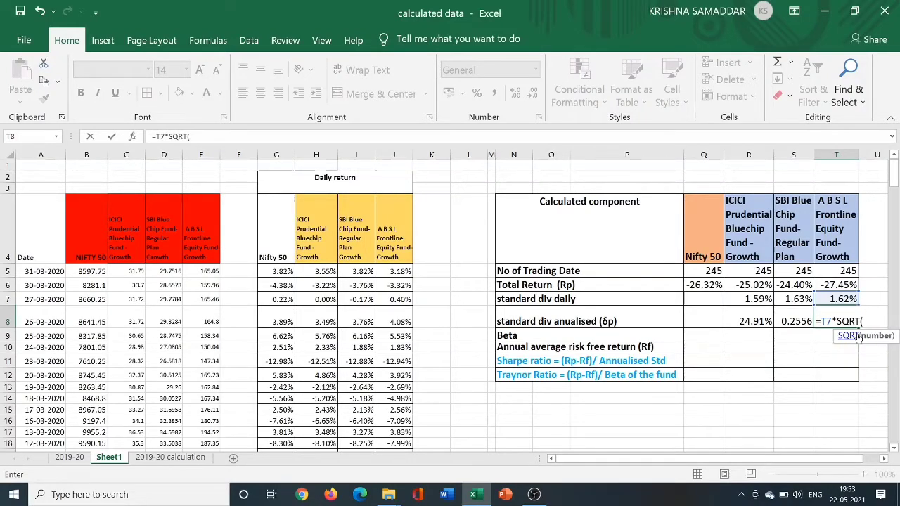
text(245))
click(809, 359)
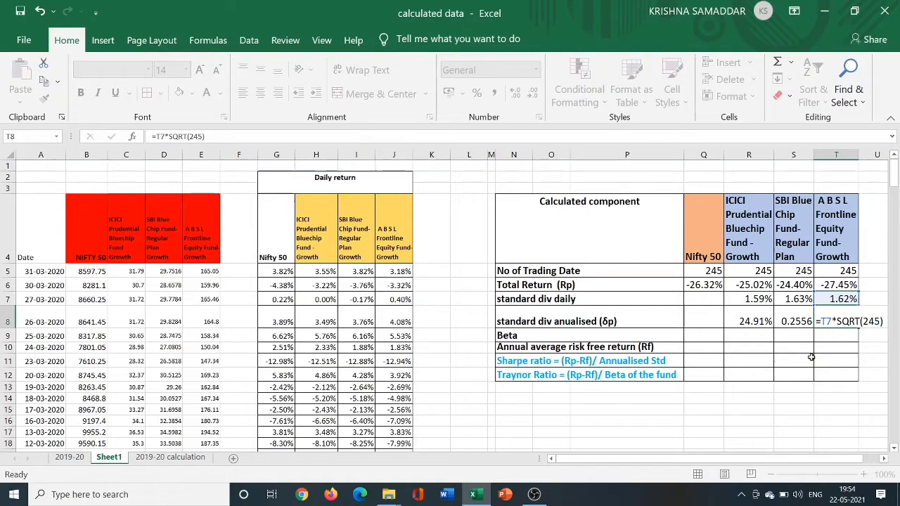
- Format the annualised standard deviations of the SBI and A B S L funds in S8:T8 as Percentage
click(748, 315)
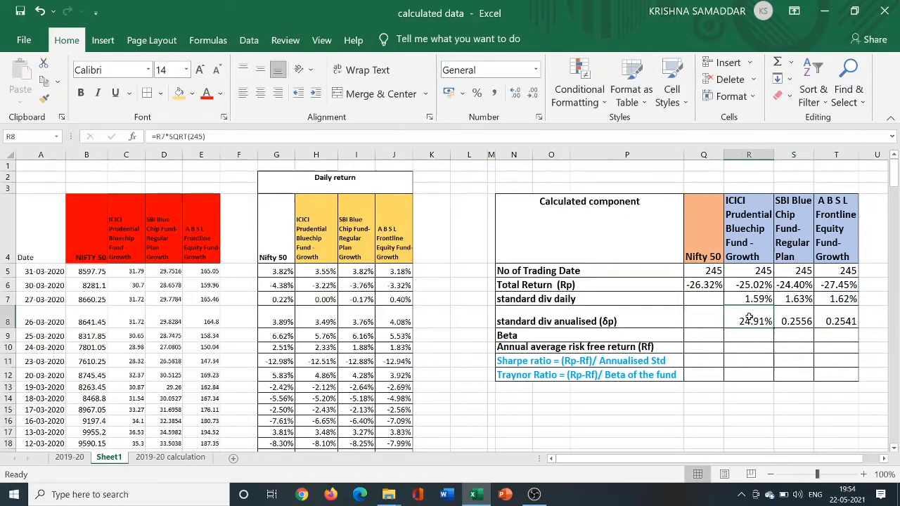
click(809, 322)
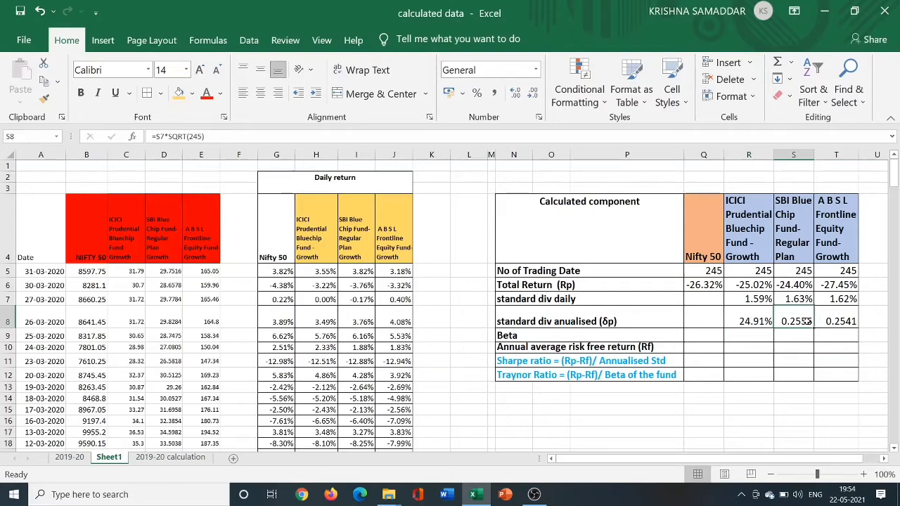
click(835, 323)
click(795, 321)
drag(800, 321, 823, 322)
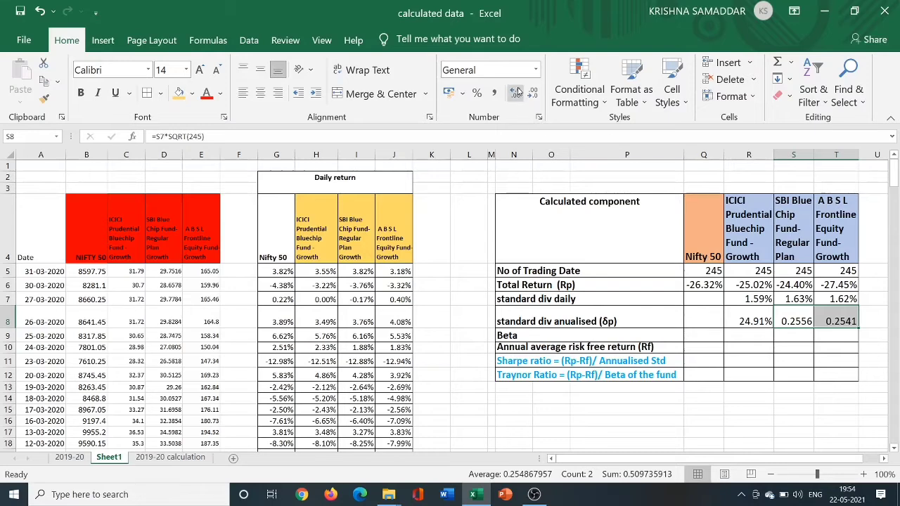
click(537, 70)
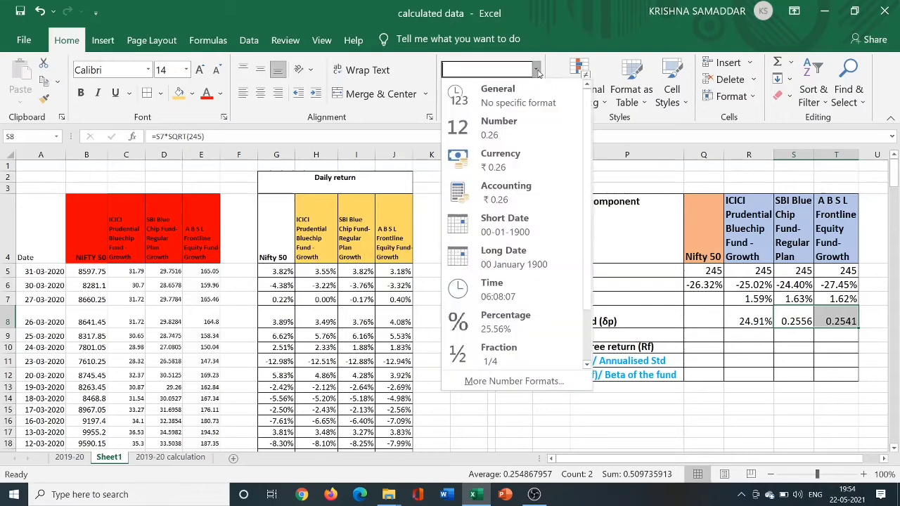
click(491, 323)
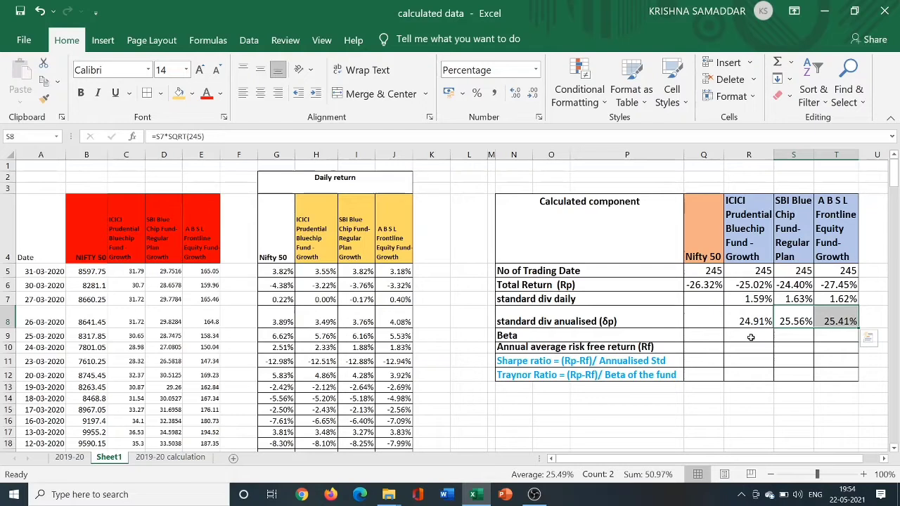
- Start a formula in R9 for the ICICI Prudential Bluechip Fund's beta
click(750, 338)
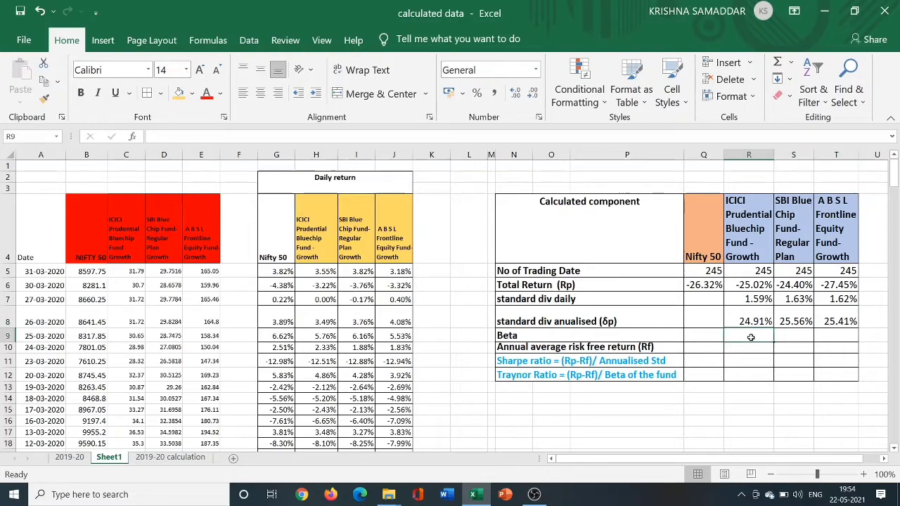
text(=)
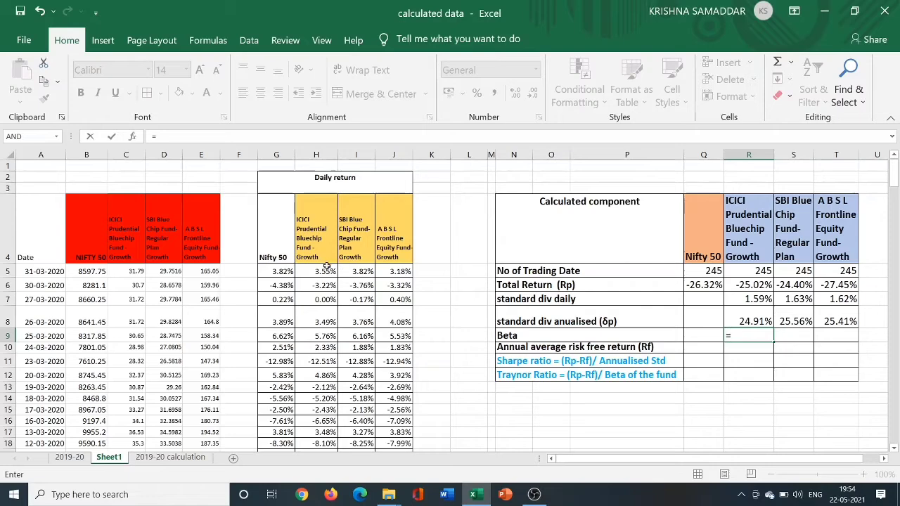
drag(327, 267, 335, 177)
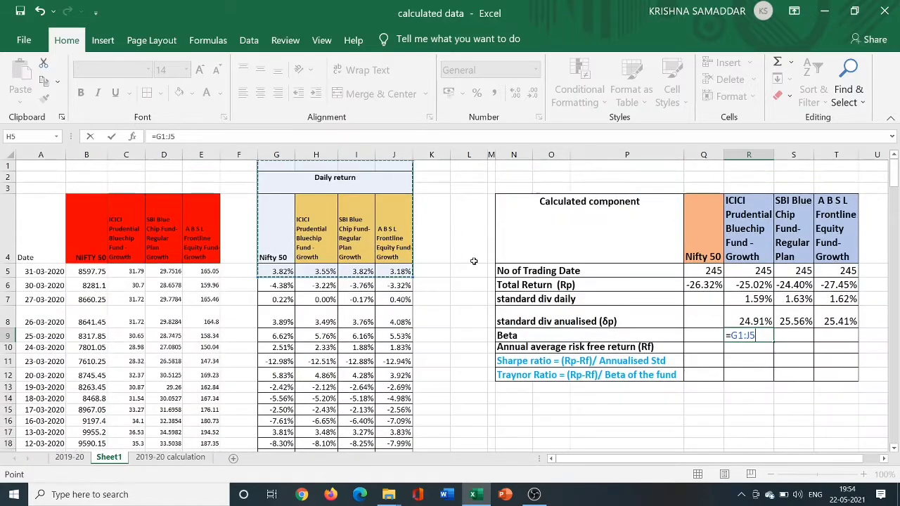
click(762, 335)
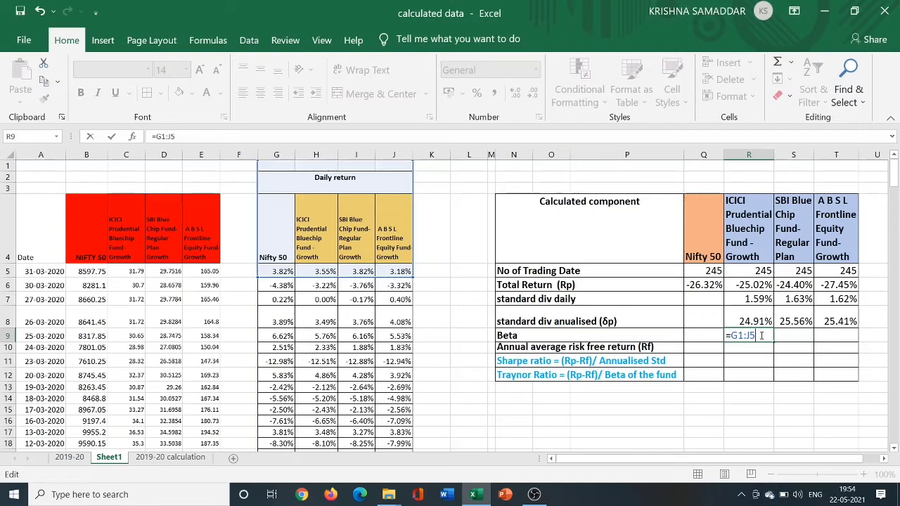
key(BackSpace)
key(BackSpace)
key(BackSpace)
key(BackSpace)
key(BackSpace)
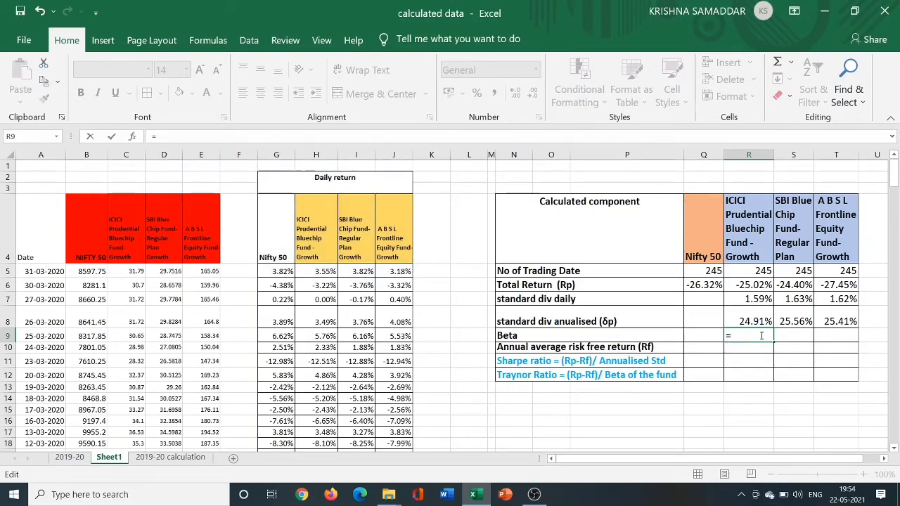
- Complete the ICICI Prudential Bluechip Fund's beta in R9 as =SLOPE(H5:H248,G5:G248), using its daily returns against those of Nifty 50
text(s)
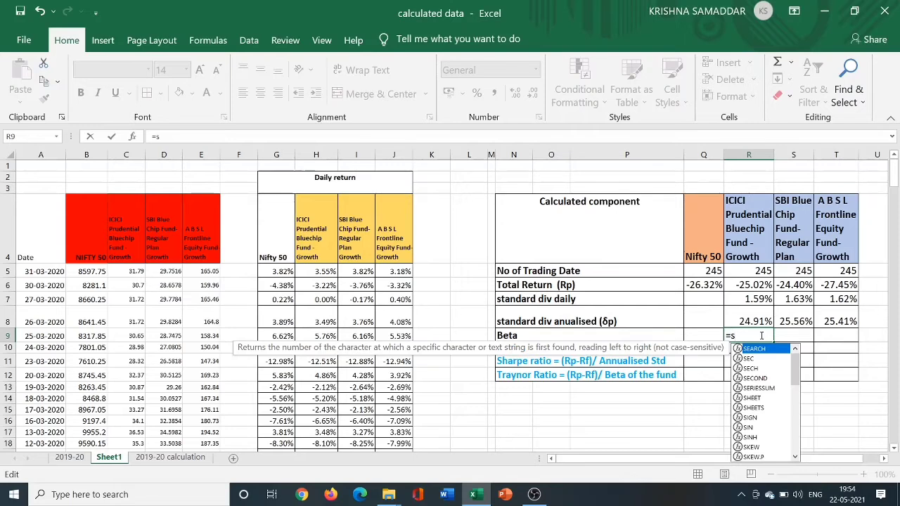
text(lop)
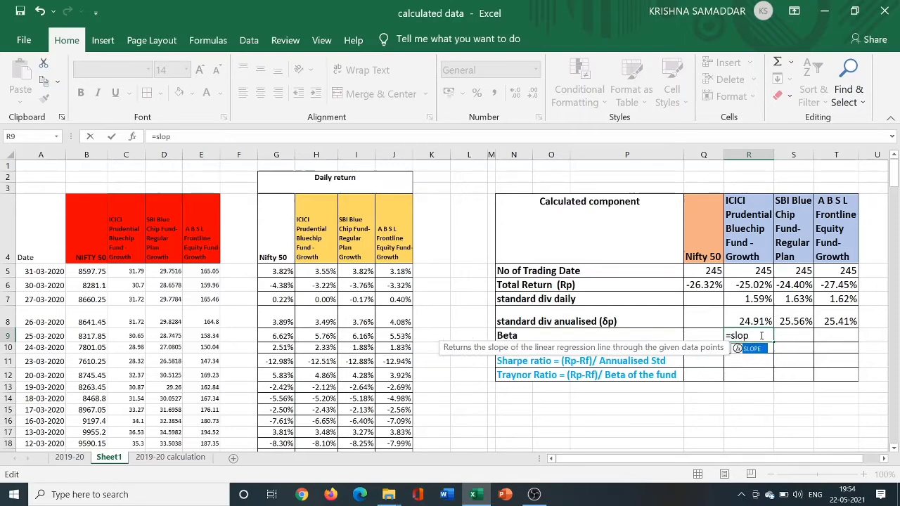
text(e)
key(Tab)
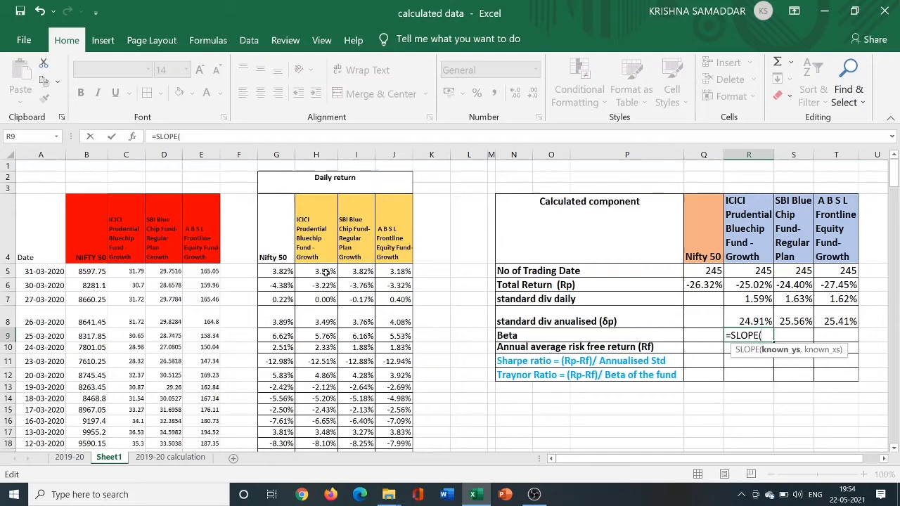
drag(326, 273, 327, 413)
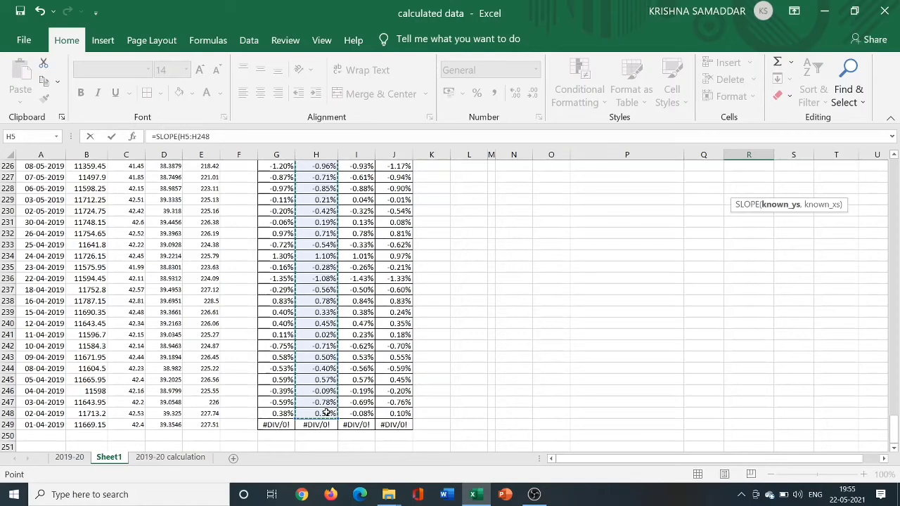
text(,)
drag(279, 415, 285, 271)
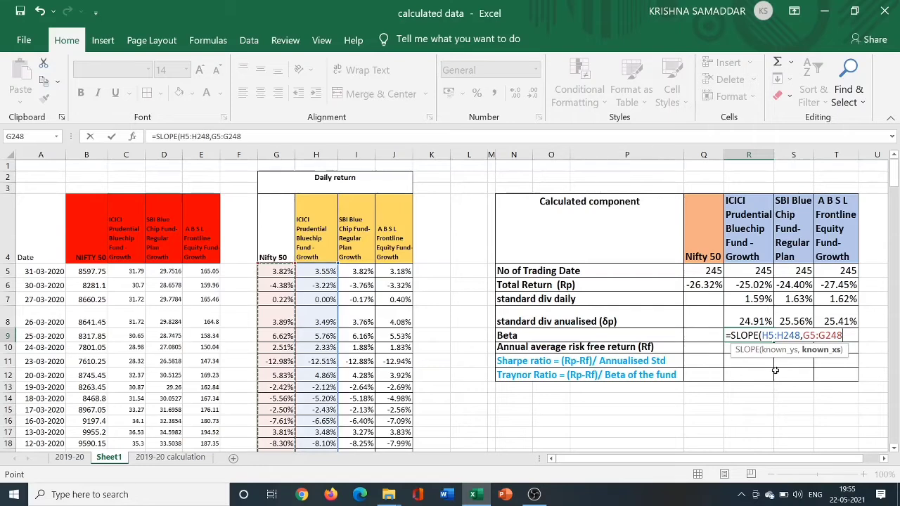
text(P)
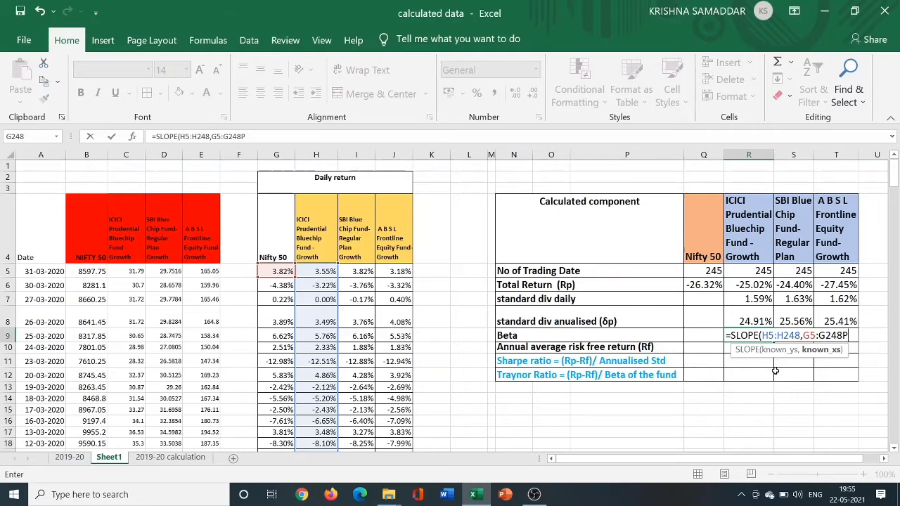
key(BackSpace)
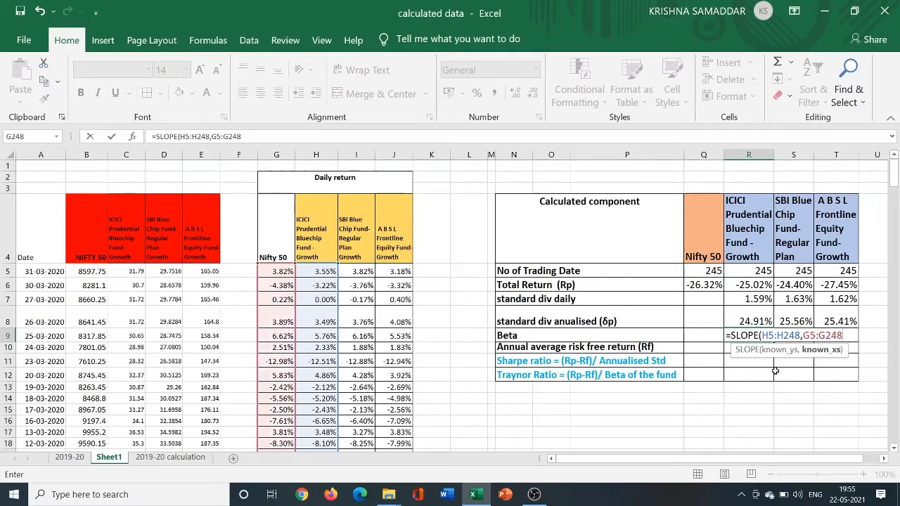
text(O)
key(BackSpace)
text())
key(Return)
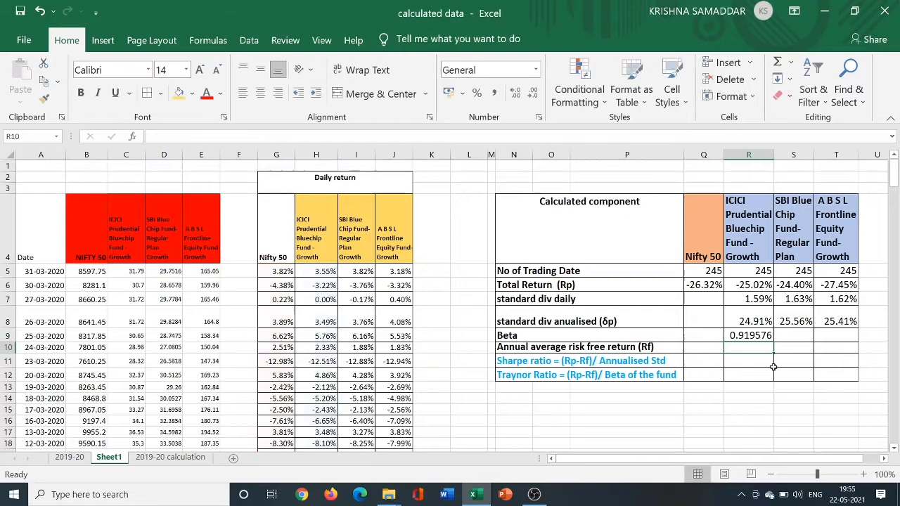
- Calculate the SBI Blue Chip Fund's beta in S9 as =SLOPE(I5:I248,G5:G248), using its daily returns against those of Nifty 50
click(785, 337)
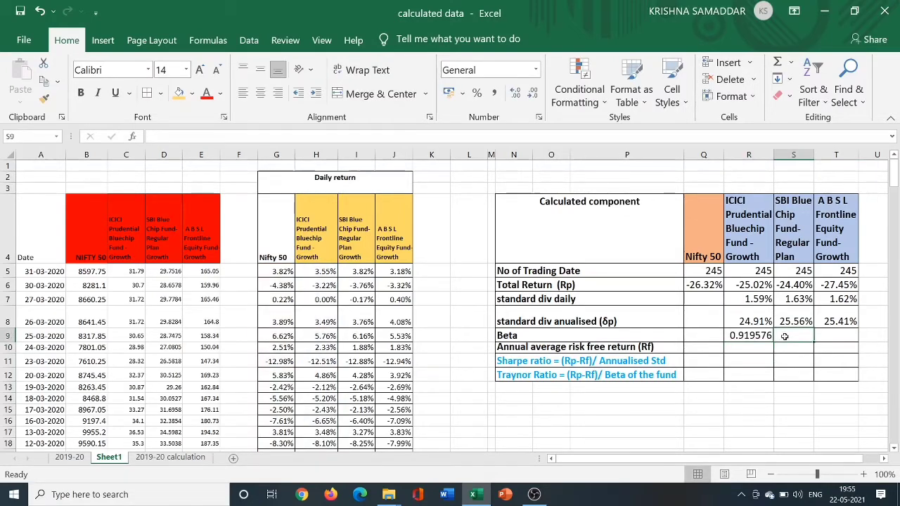
text(=)
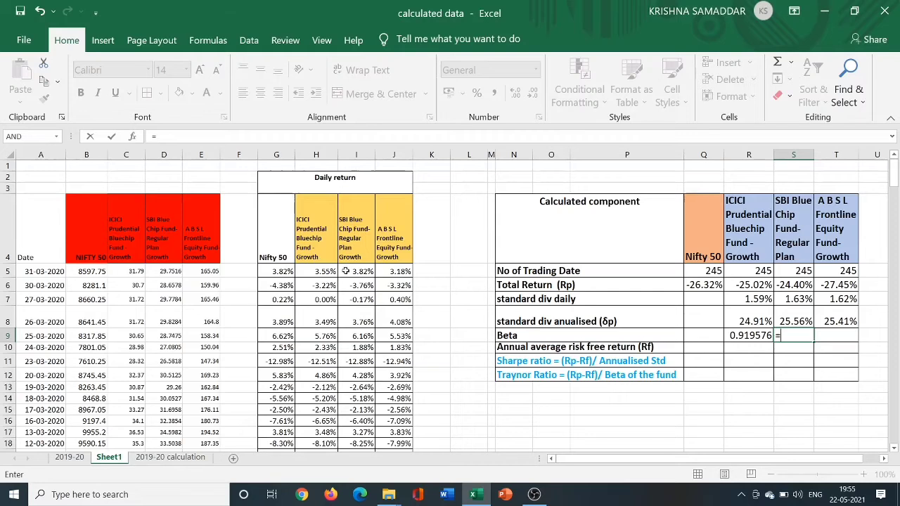
text(s)
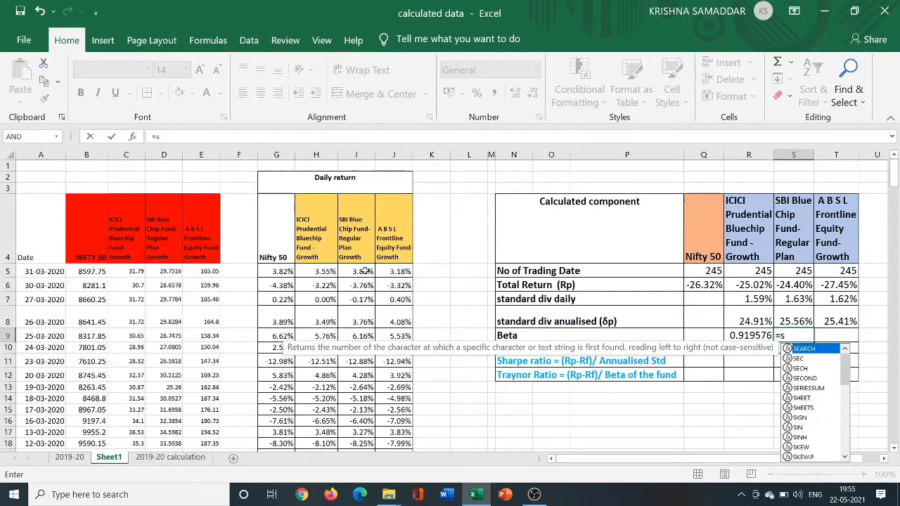
text(lop)
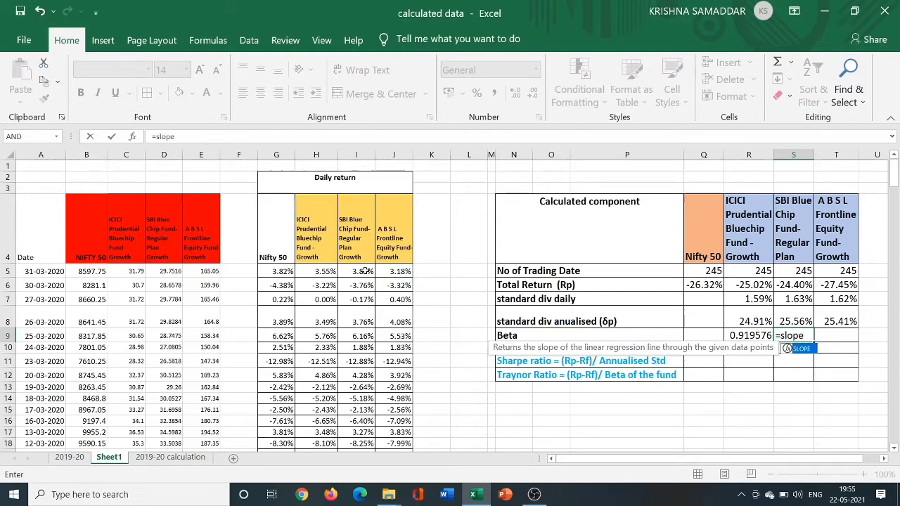
text(e)
double_click(806, 350)
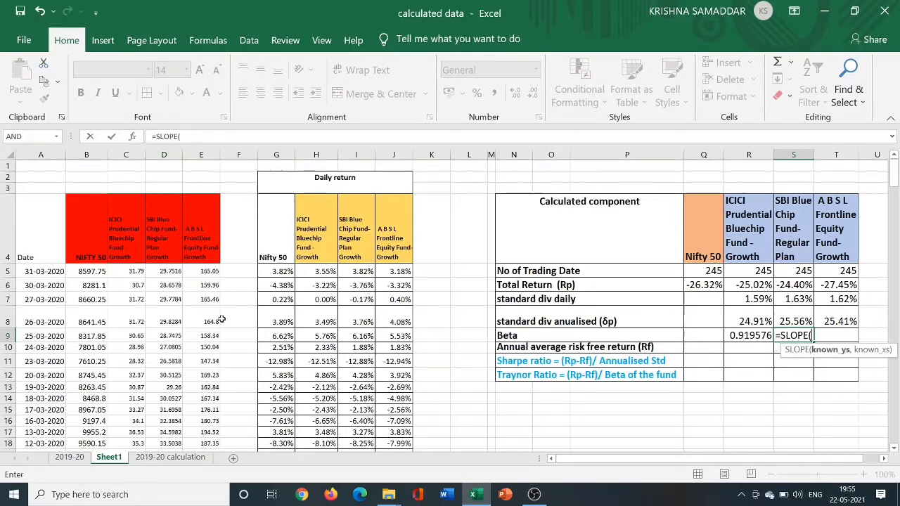
drag(356, 271, 359, 415)
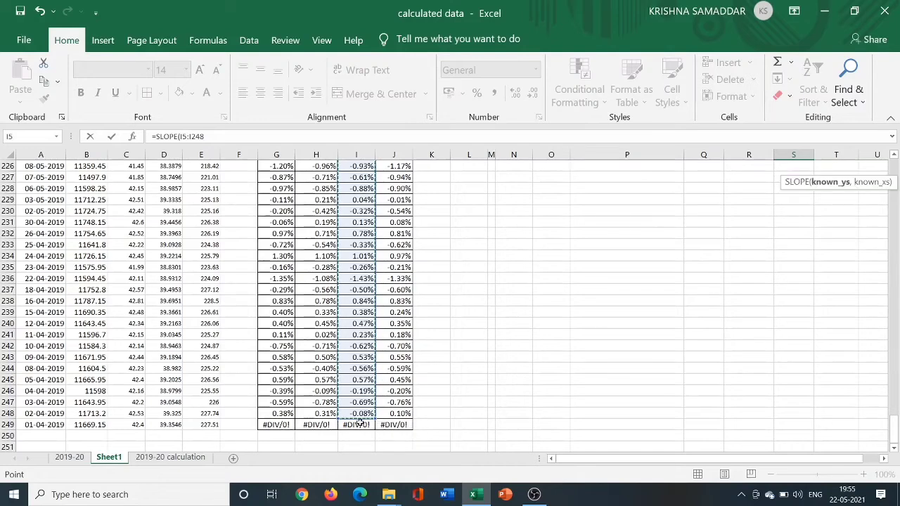
text(,)
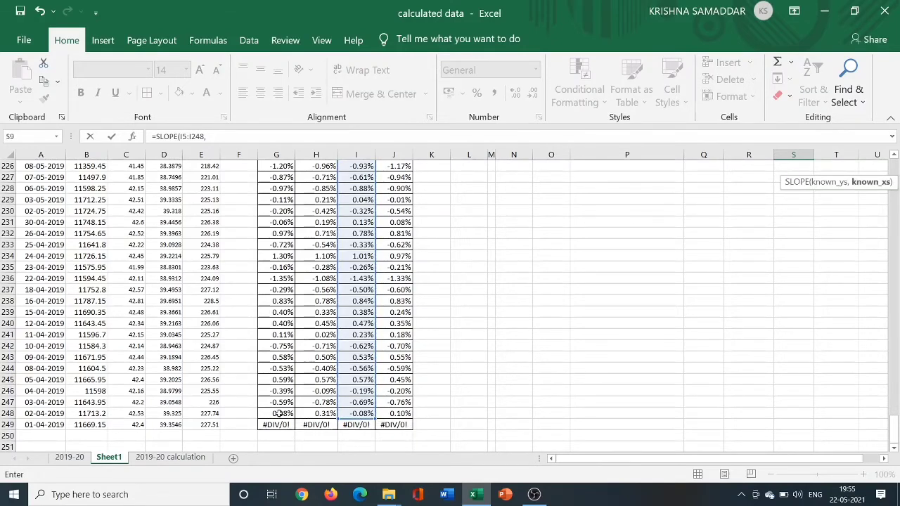
drag(278, 414, 284, 259)
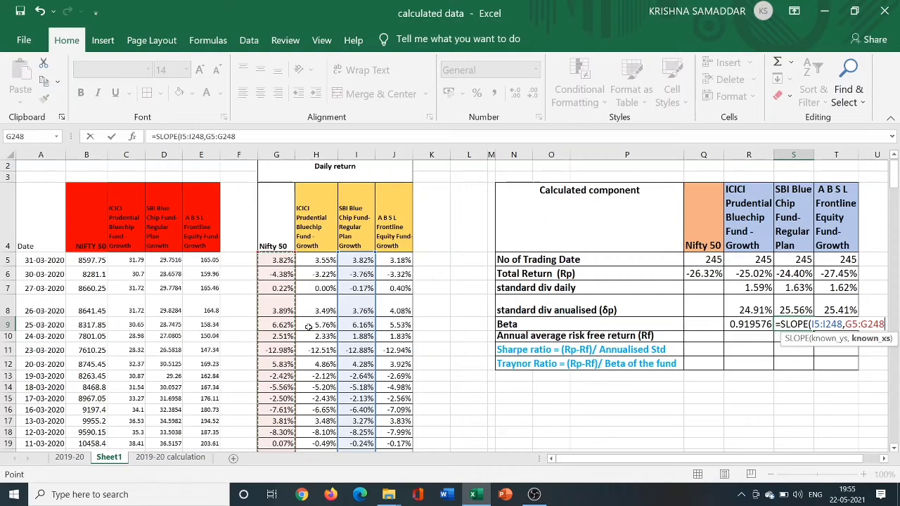
text())
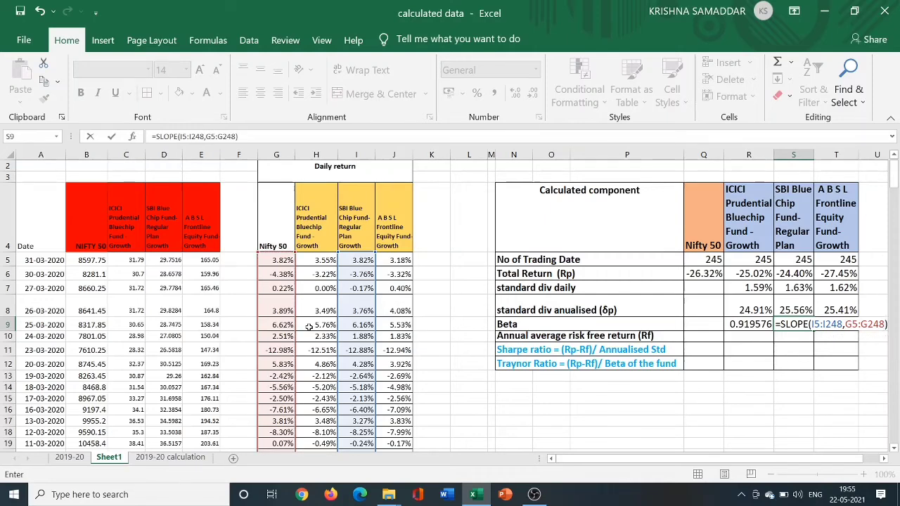
key(Return)
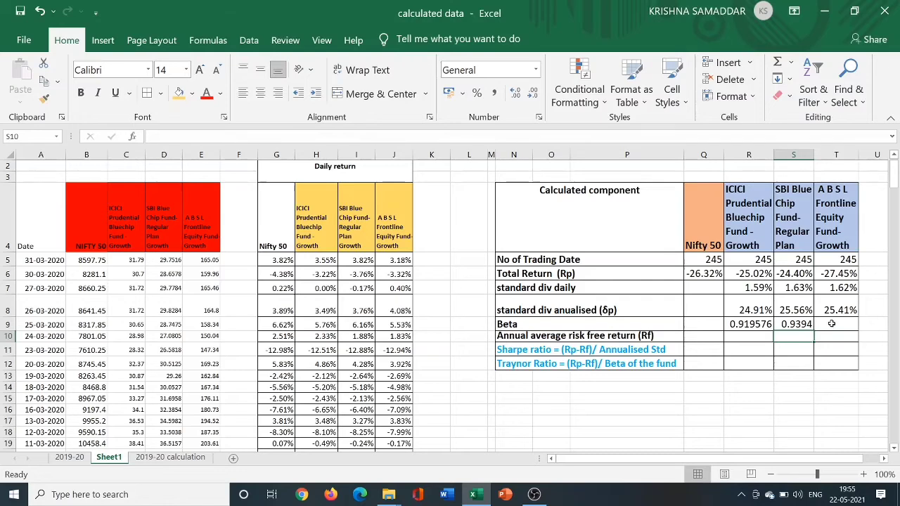
- Start the A B S L Frontline Equity Fund's beta formula in T9 with the daily return ranges J5:J248 and G5:G248
click(832, 323)
text(=)
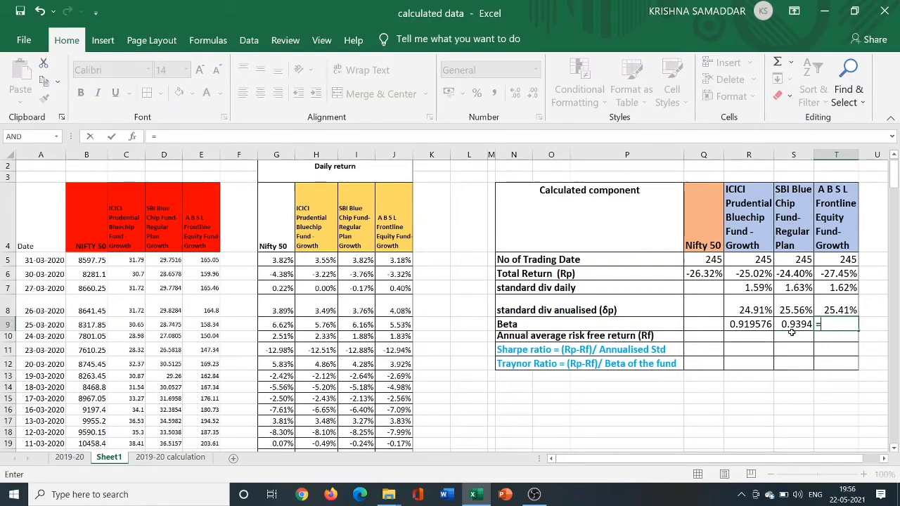
drag(385, 256, 394, 420)
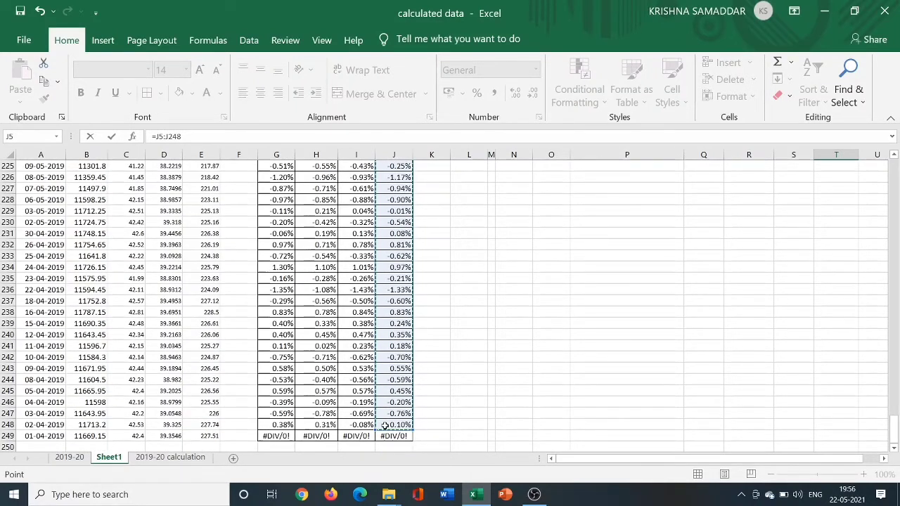
text(,)
drag(281, 427, 276, 261)
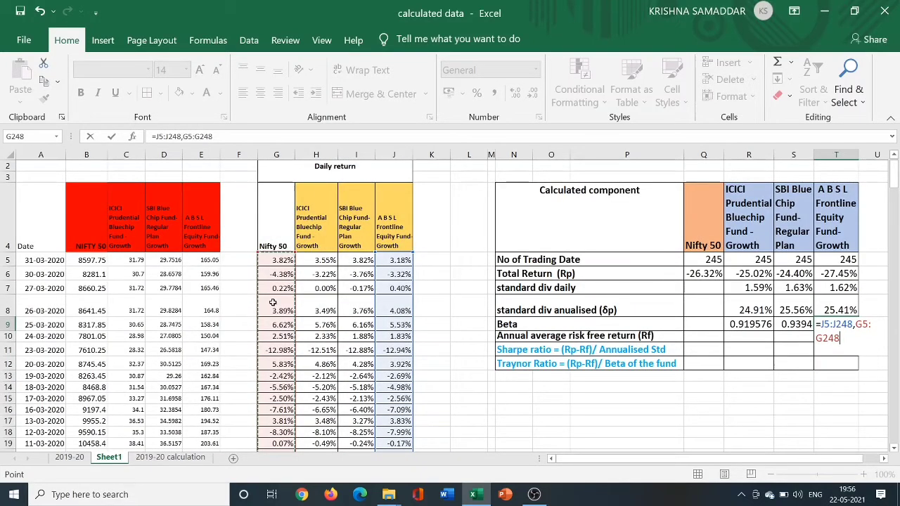
text())
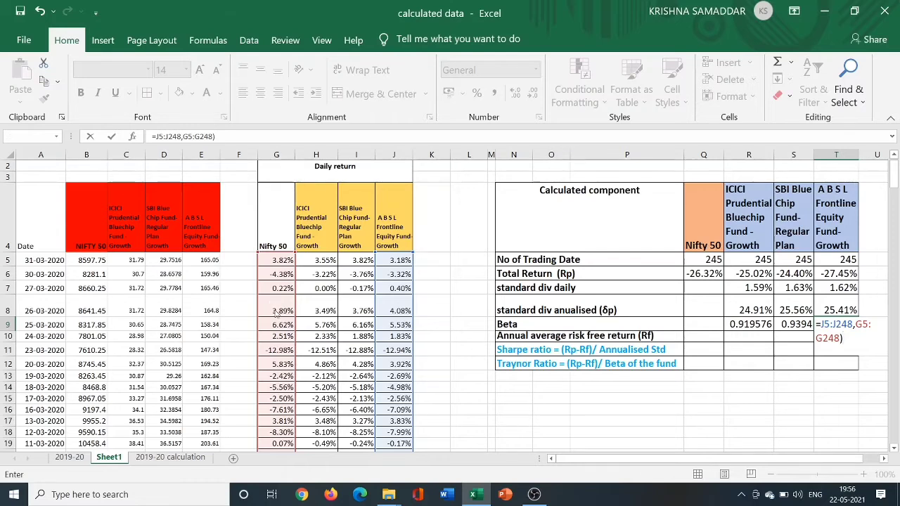
- Try to commit the T9 formula without a function name, declining the suggested correction
key(Return)
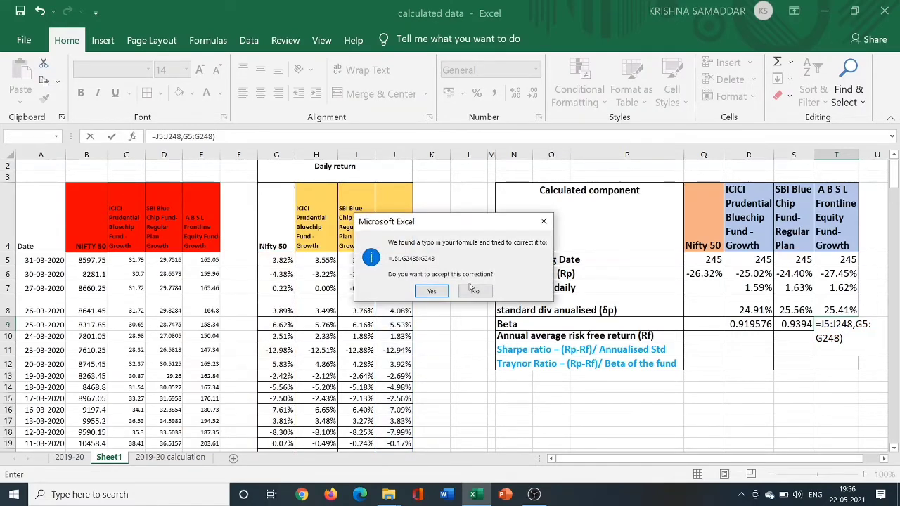
click(474, 291)
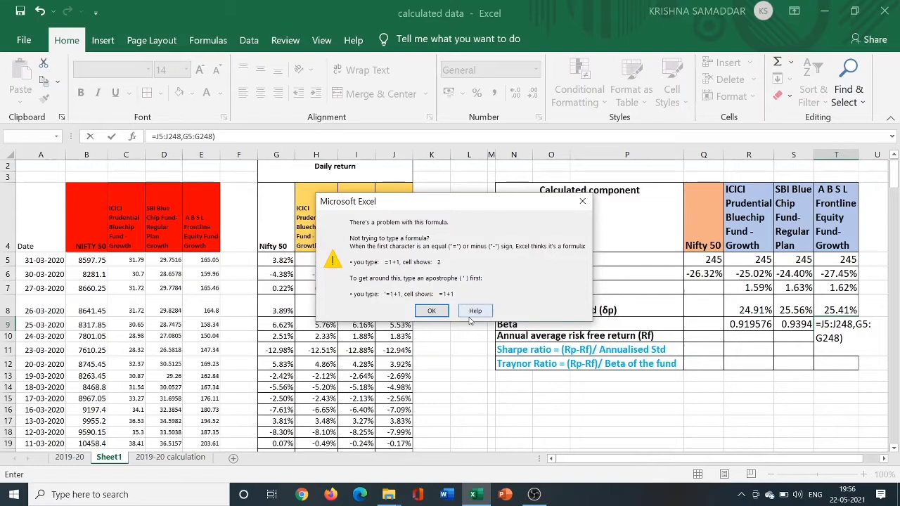
click(432, 311)
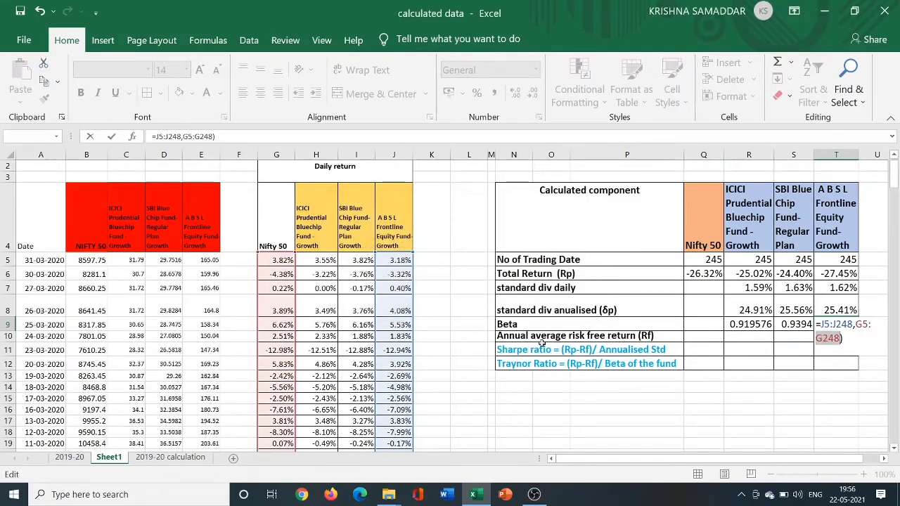
click(220, 137)
key(Return)
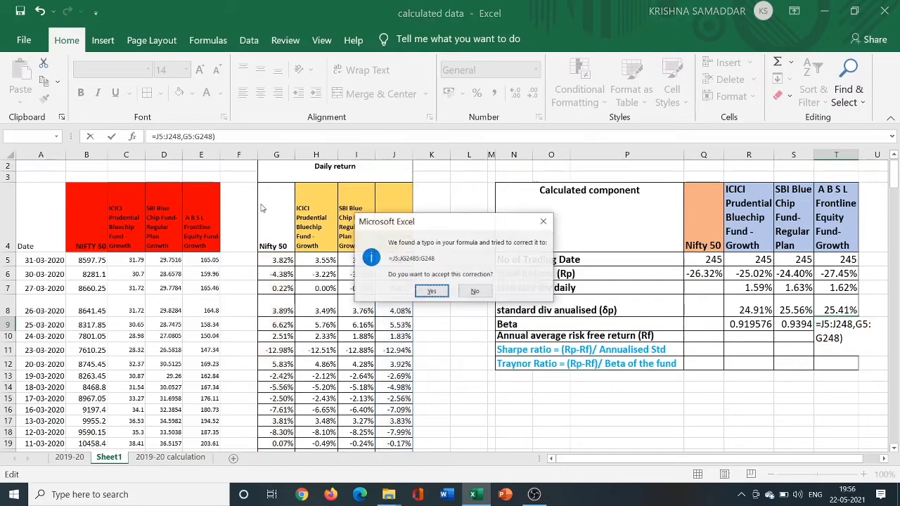
click(473, 291)
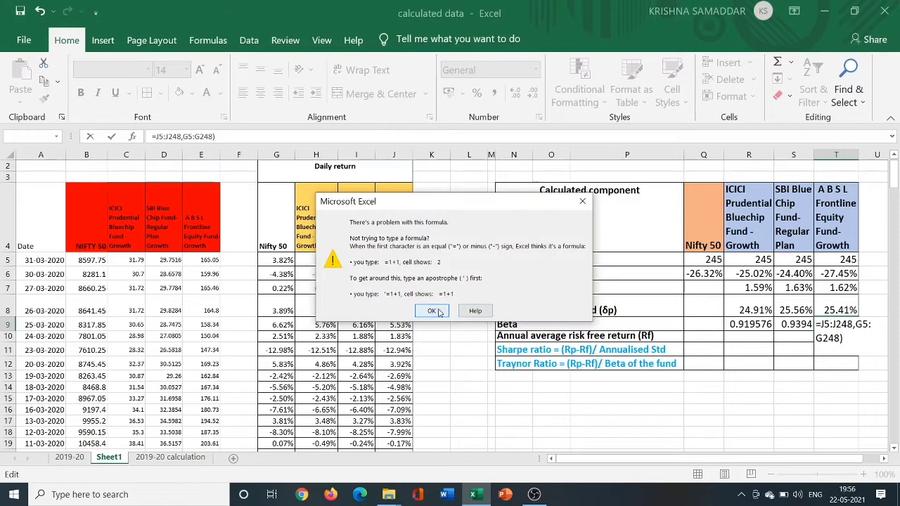
click(436, 310)
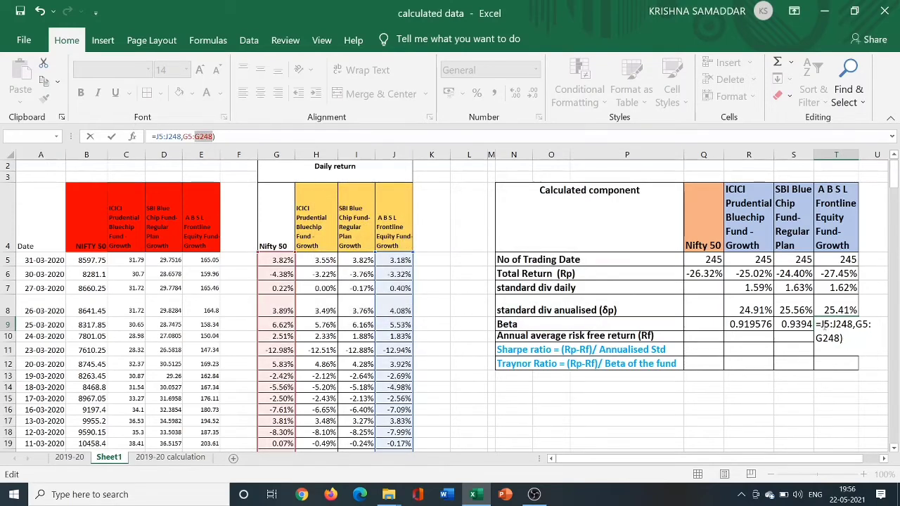
- Add the SLOPE function to the formula in T9 so that it reads =SLOPE(J5:J248,G5:G248), and commit it
click(822, 325)
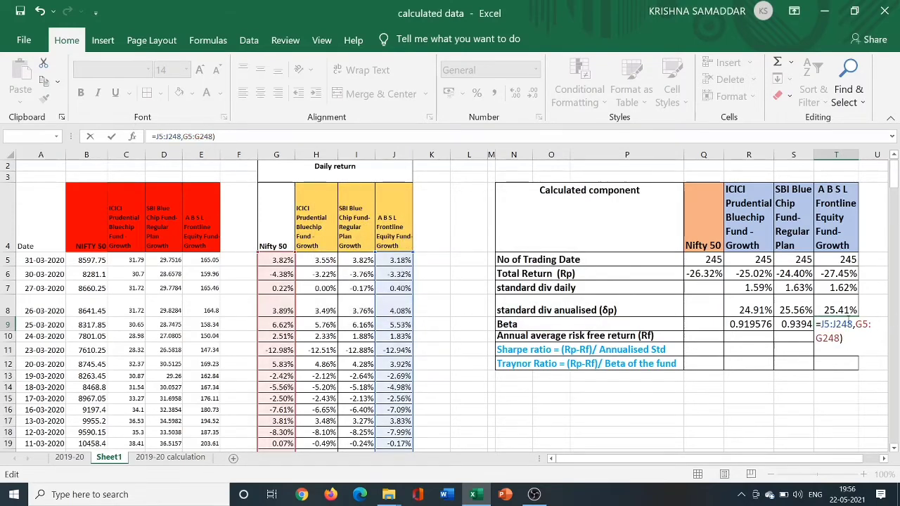
text(slop)
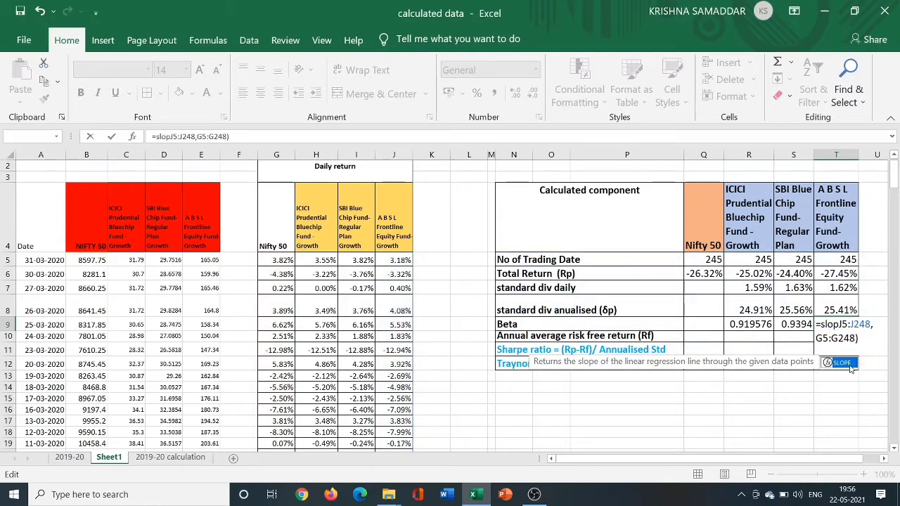
double_click(850, 364)
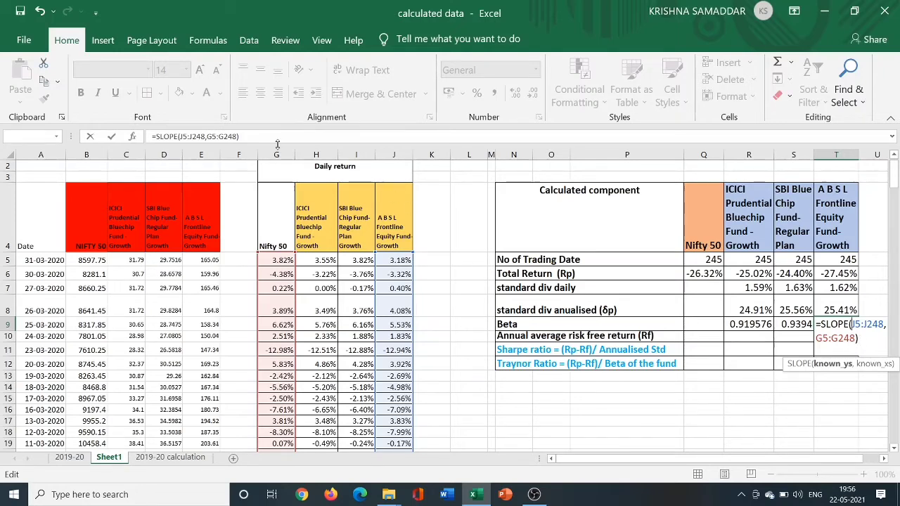
click(244, 138)
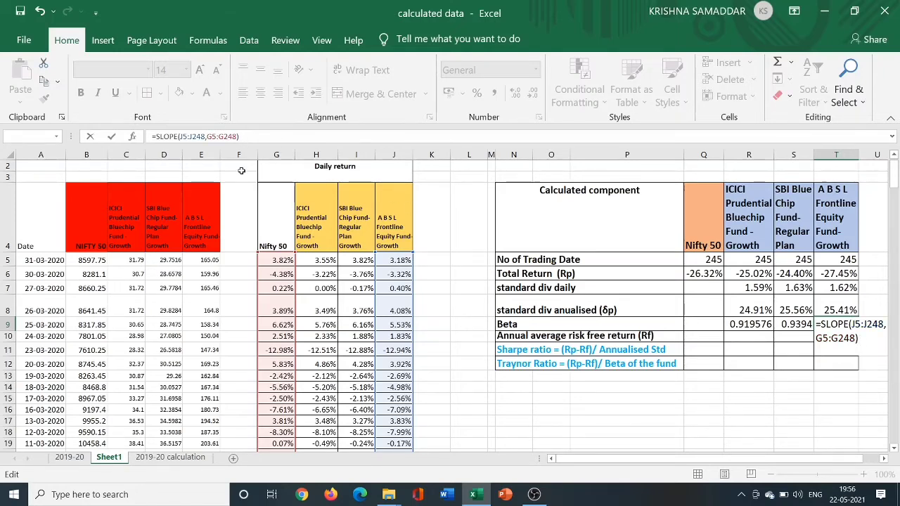
key(Return)
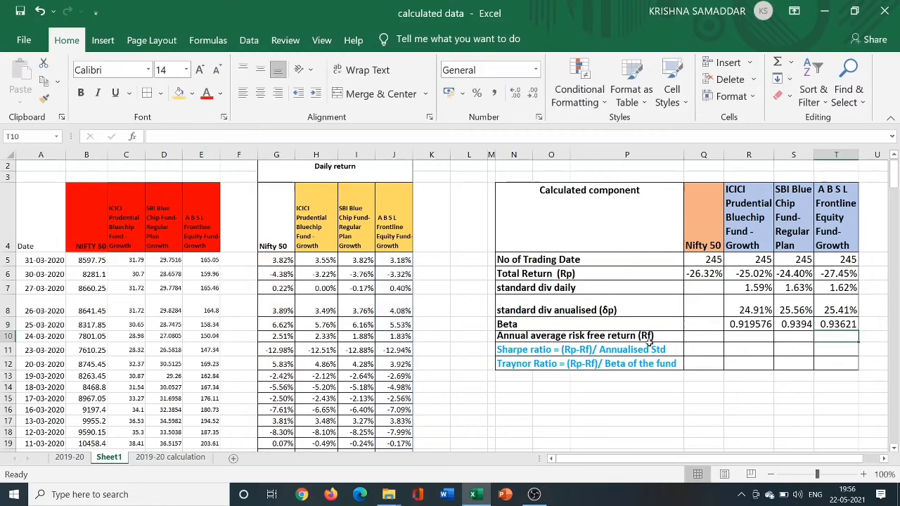
- Format the three funds' betas in R9:T9 as Percentage
drag(749, 398, 749, 387)
drag(735, 324, 837, 324)
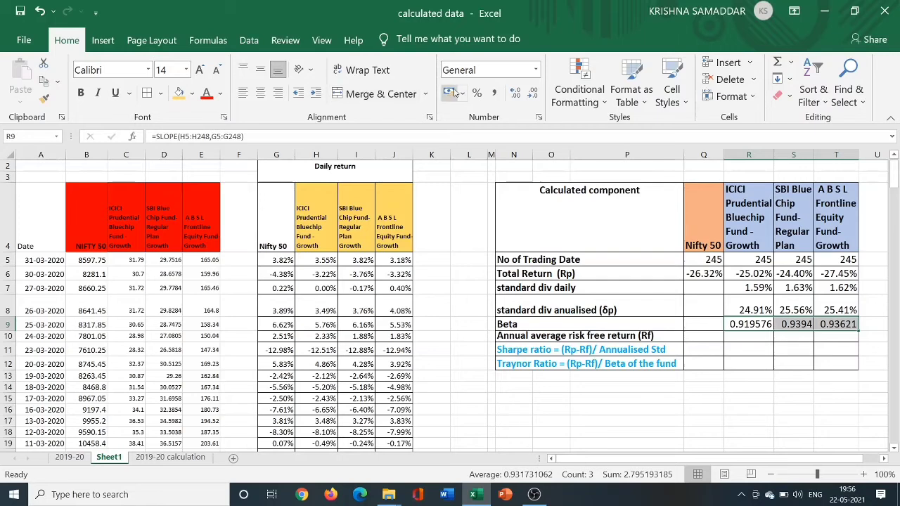
click(526, 70)
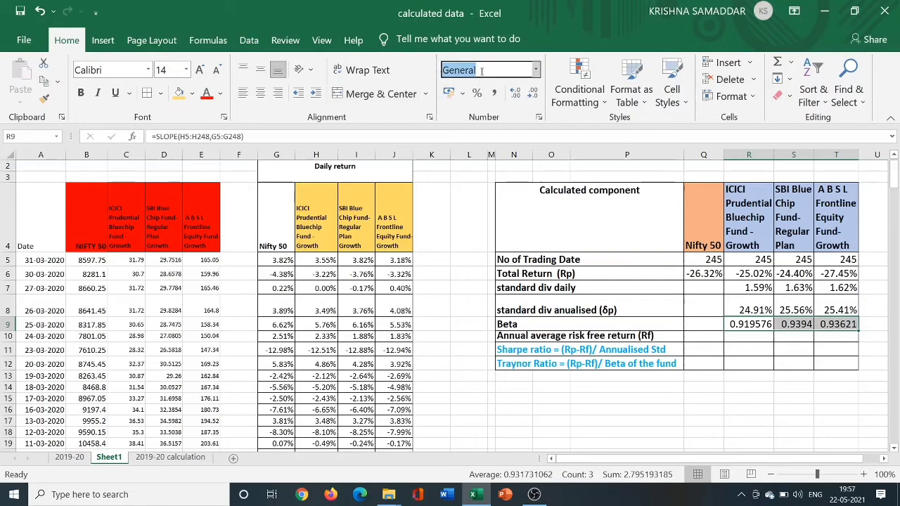
click(536, 70)
click(506, 328)
click(667, 387)
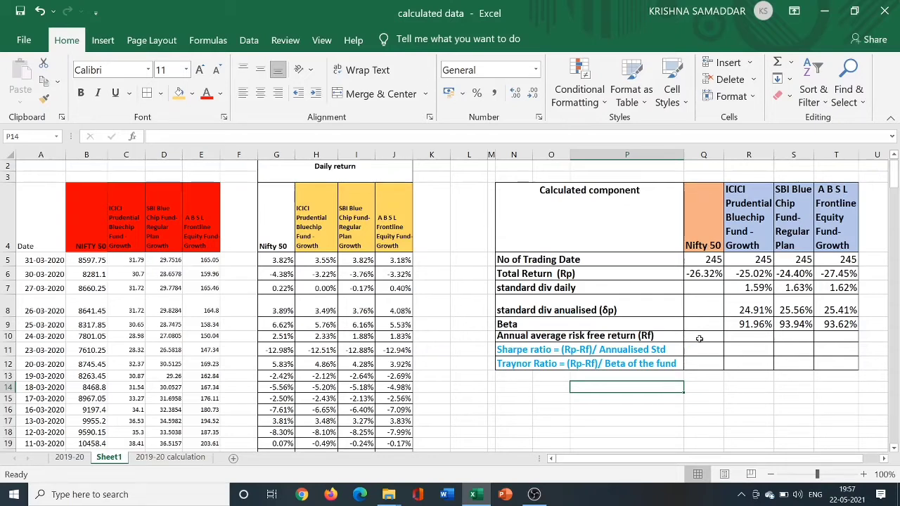
- Check the annual average risk free return on the 2019-20 sheet and enter 5% for Nifty 50 in Q10 of Sheet1
click(71, 458)
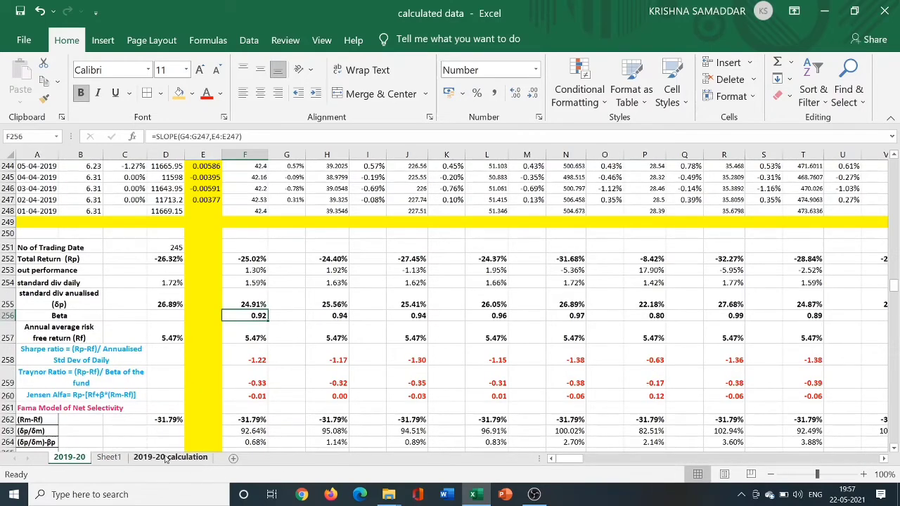
click(109, 458)
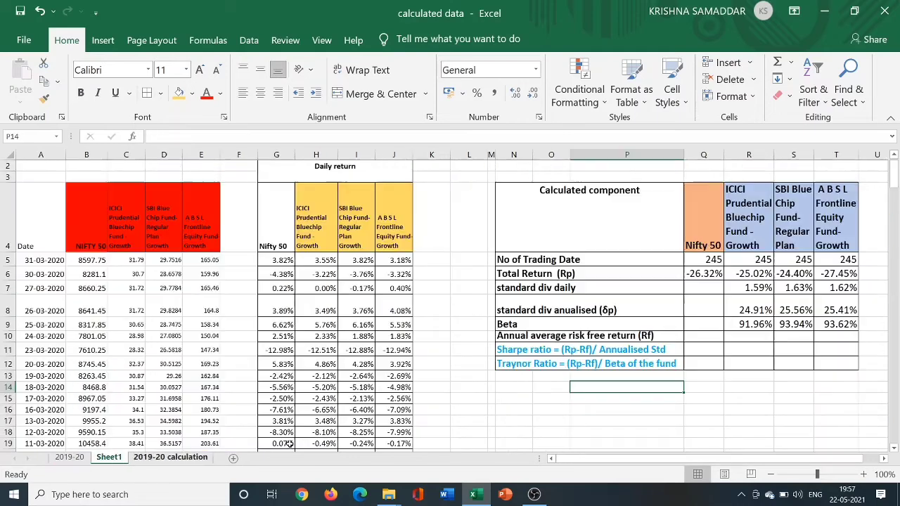
click(702, 339)
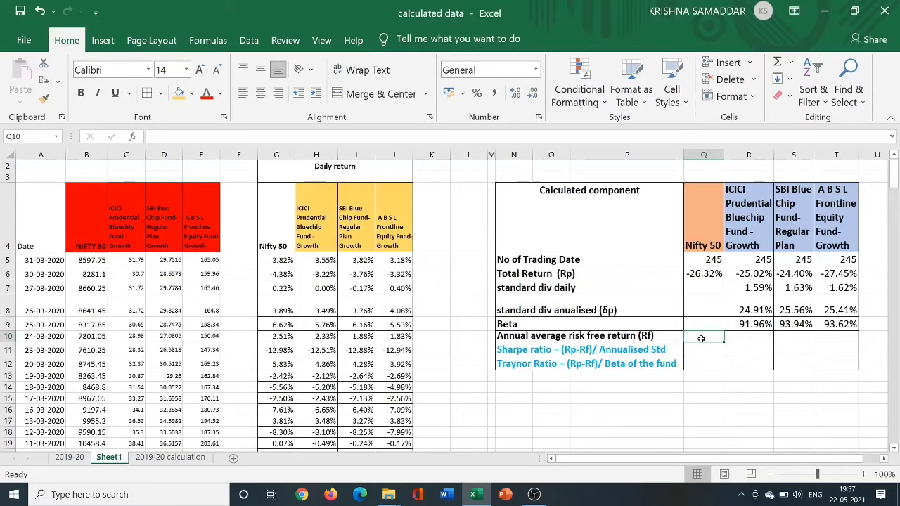
text(5.47)
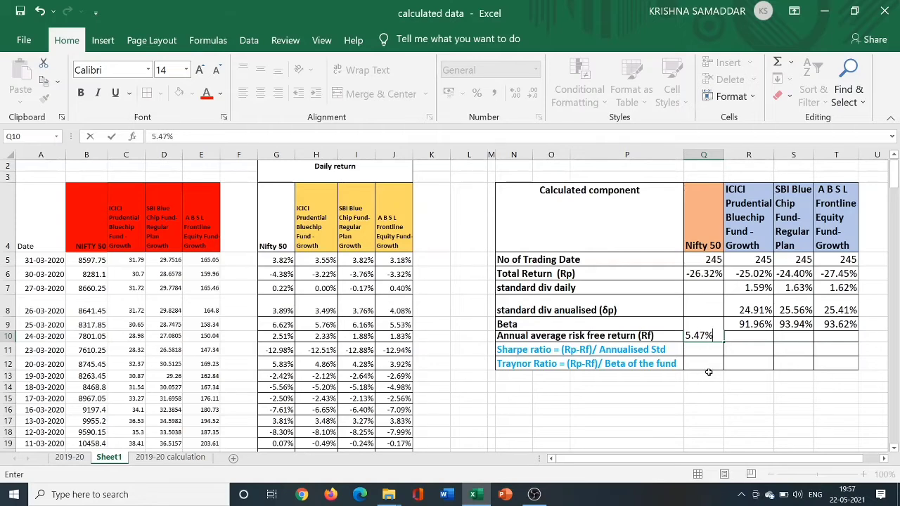
key(BackSpace)
key(BackSpace)
text(%)
click(688, 398)
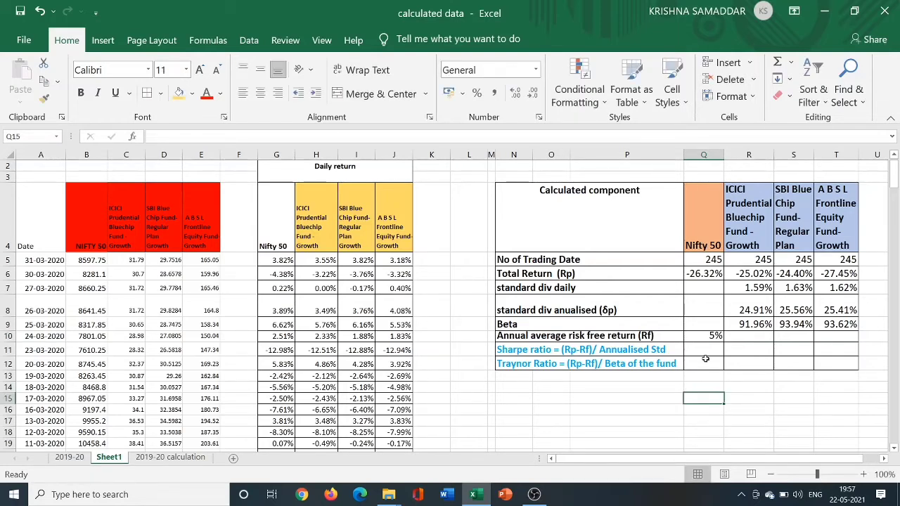
- Fill the 5% risk free return from Q10 across to the three funds in R10:T10
click(711, 335)
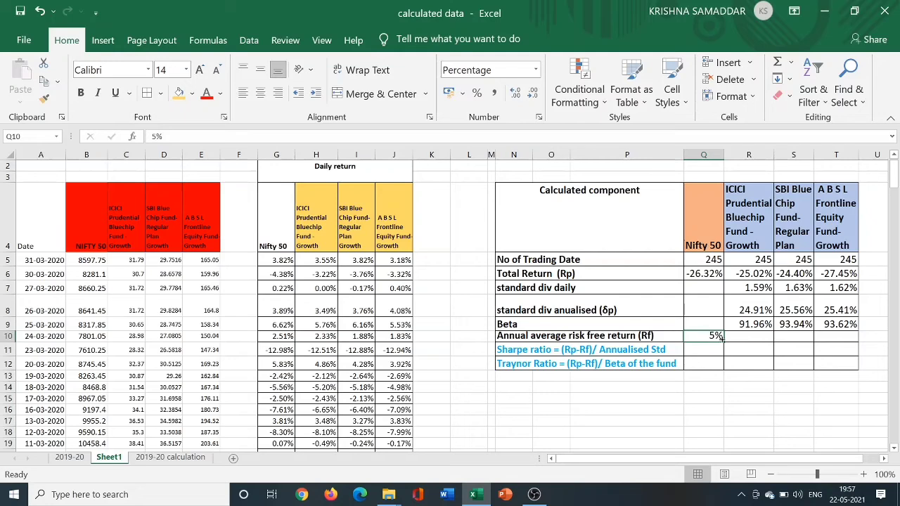
drag(724, 340, 849, 344)
click(732, 399)
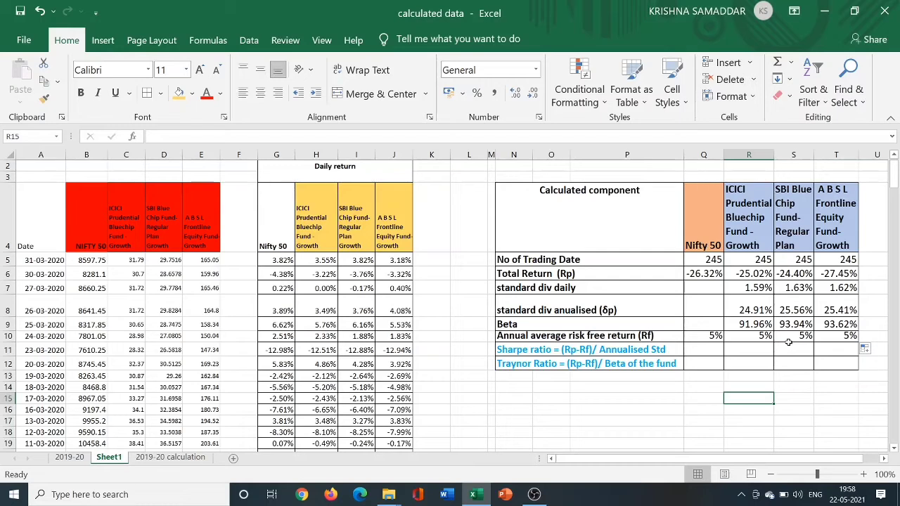
- Calculate the Sharpe ratio of ICICI Prudential Bluechip Fund in R11 with the formula =(R6-R10)/R8
click(768, 348)
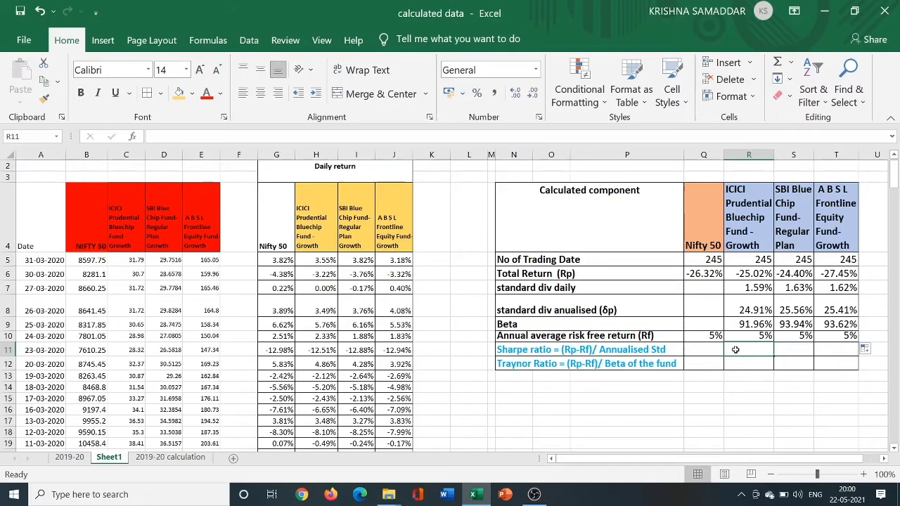
text(=)
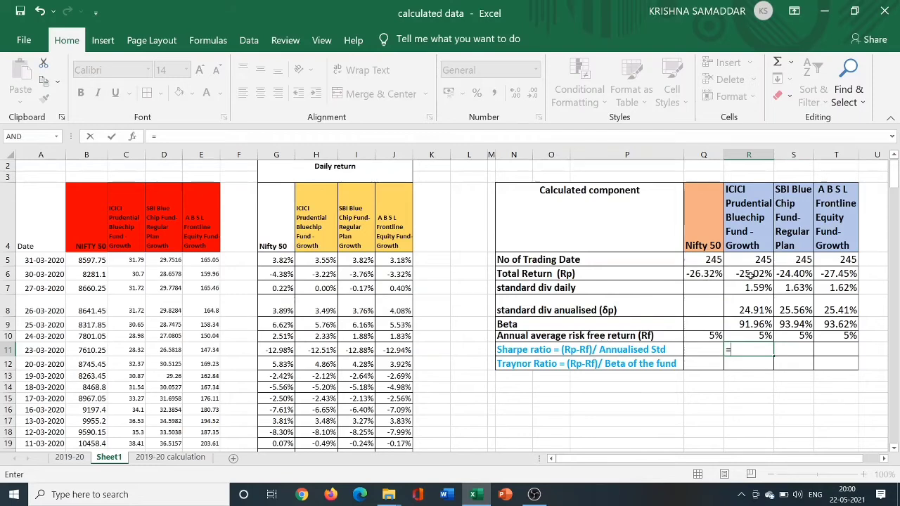
click(750, 275)
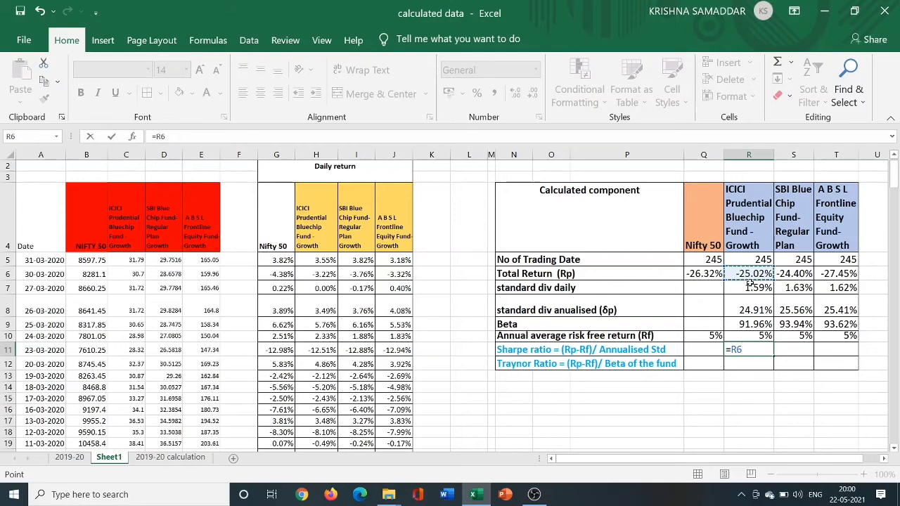
text(-)
click(752, 337)
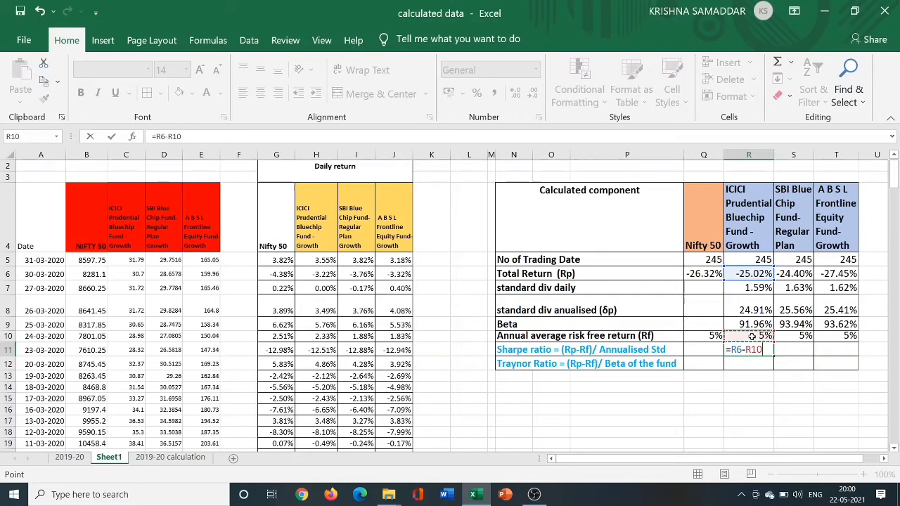
text())
click(732, 350)
text(()
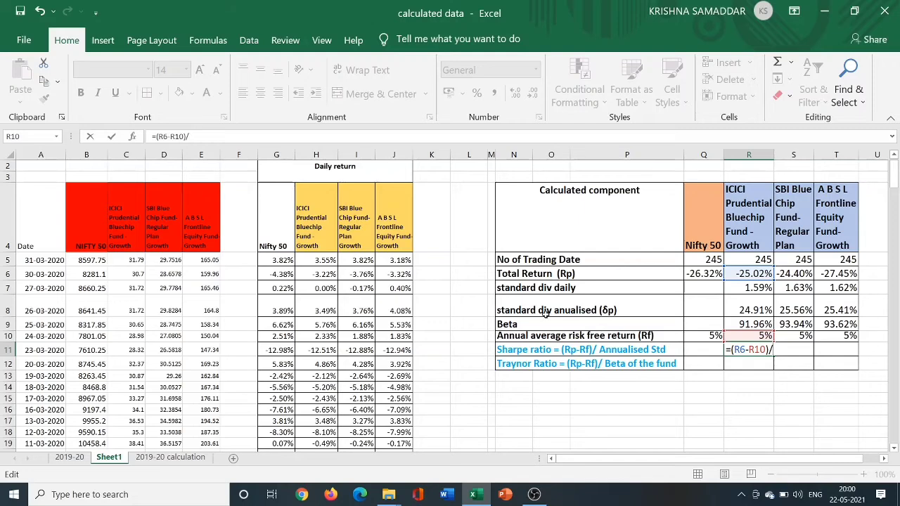
click(754, 310)
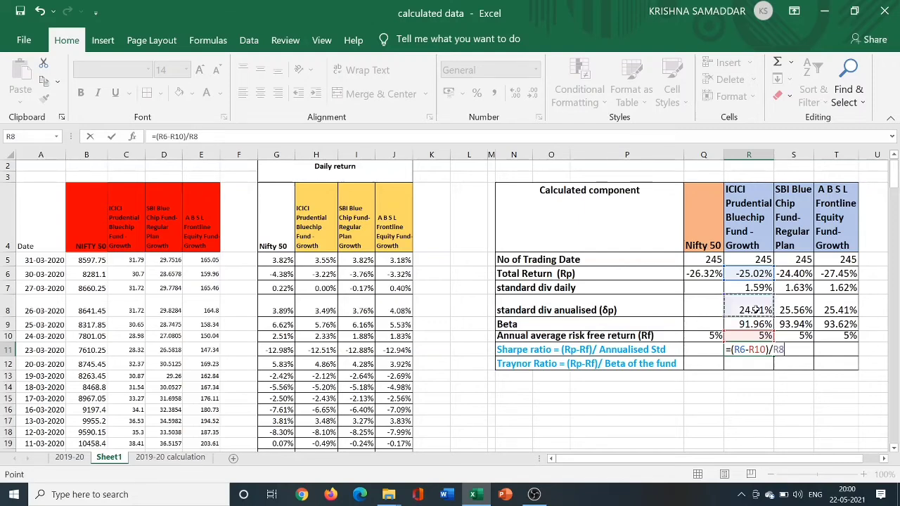
key(Return)
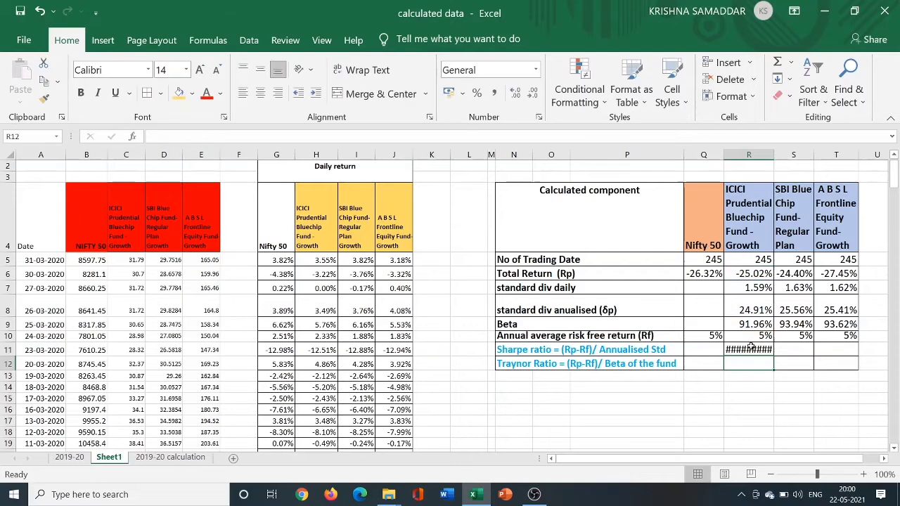
- Widen column R and format the Sharpe ratio in R11 as Percentage
click(750, 349)
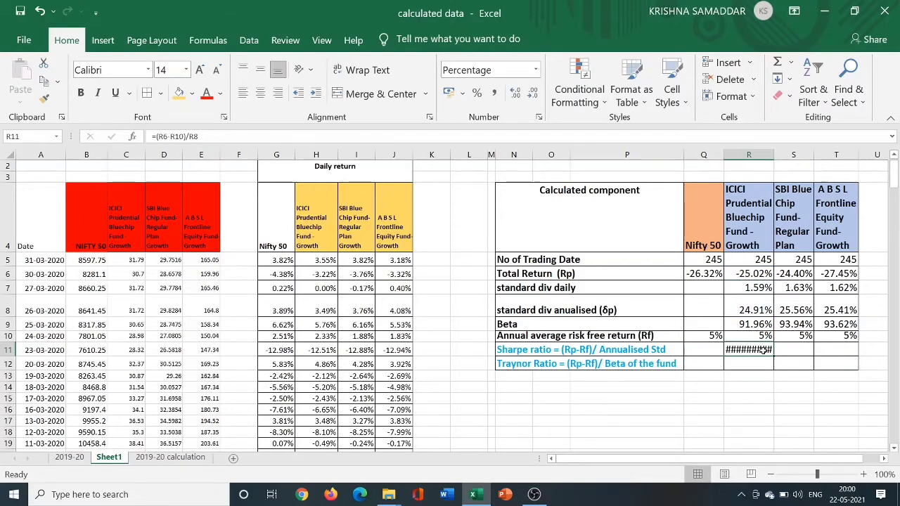
drag(773, 155, 794, 156)
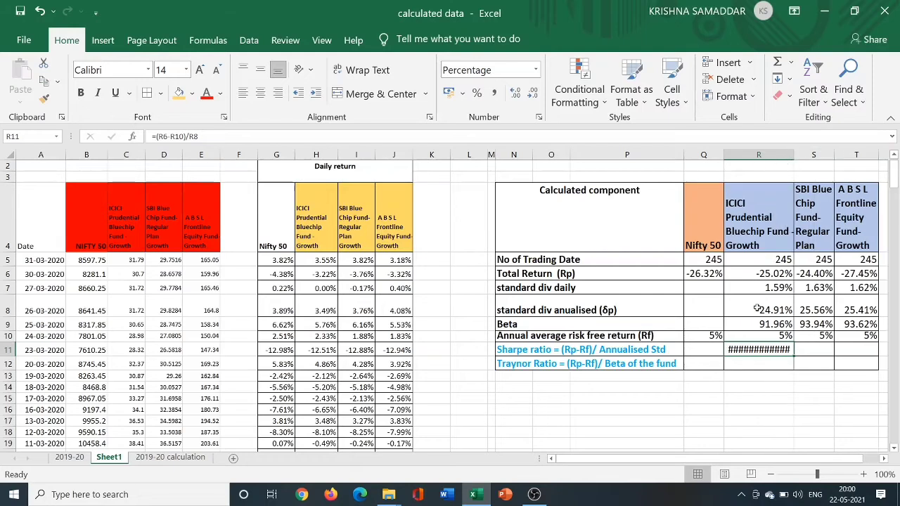
click(536, 69)
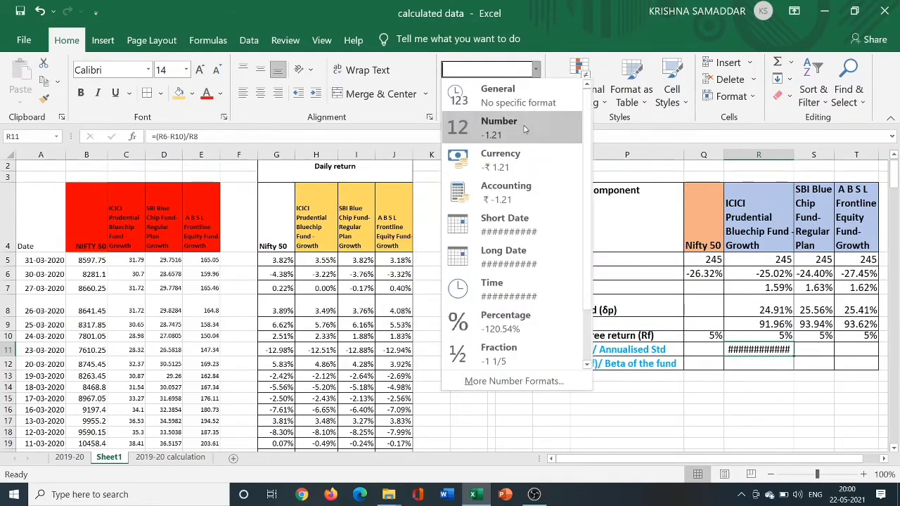
click(519, 318)
click(677, 396)
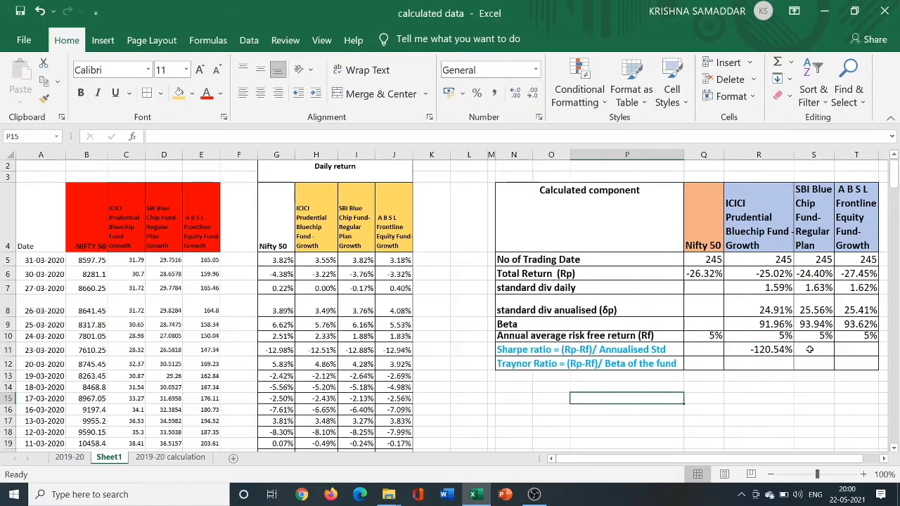
- Format the three funds' Sharpe and Traynor ratio cells in R11:T12 as Percentage
drag(809, 350, 859, 350)
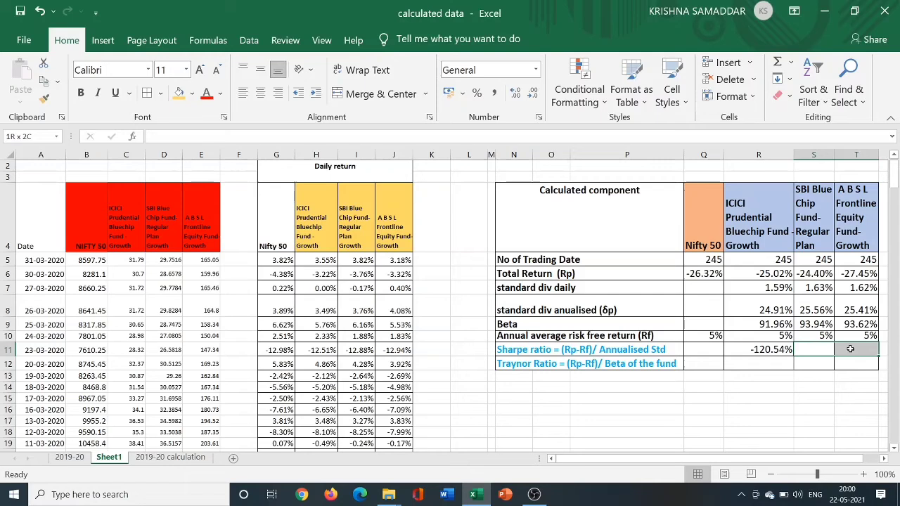
click(536, 69)
click(491, 320)
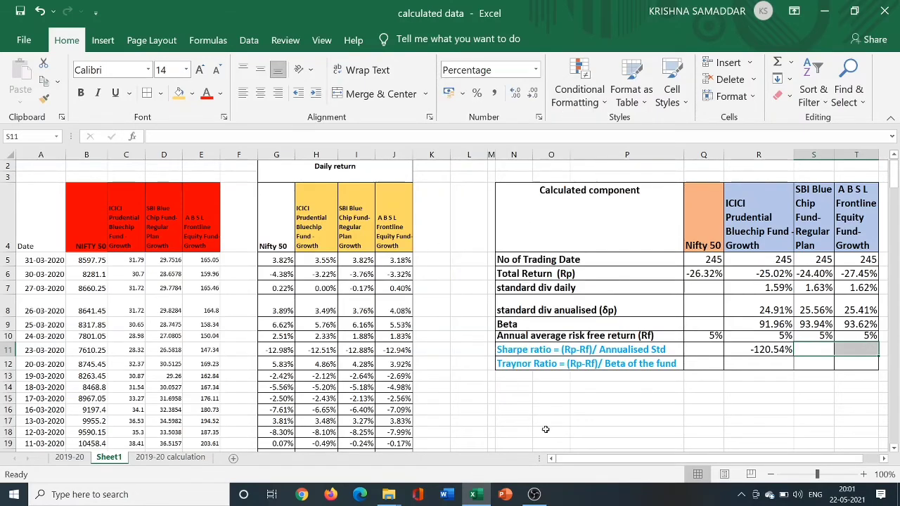
click(628, 397)
drag(733, 351, 862, 362)
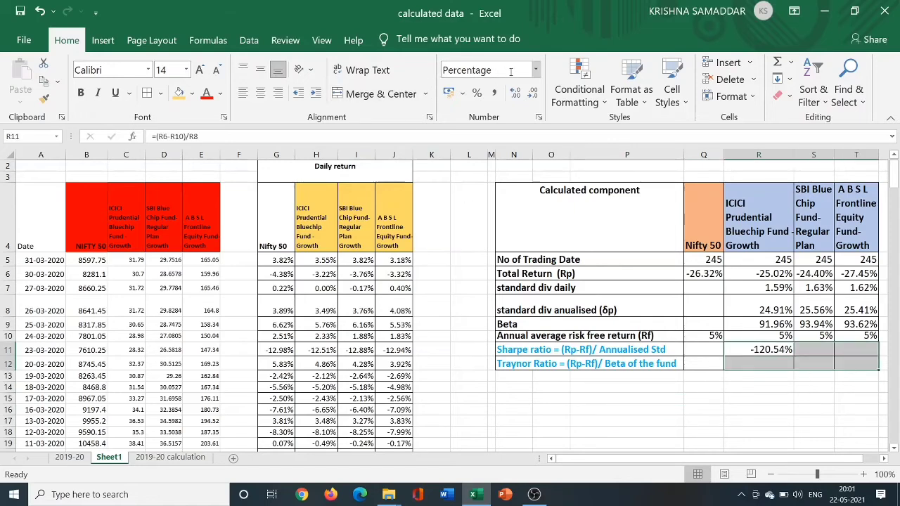
click(536, 70)
click(497, 318)
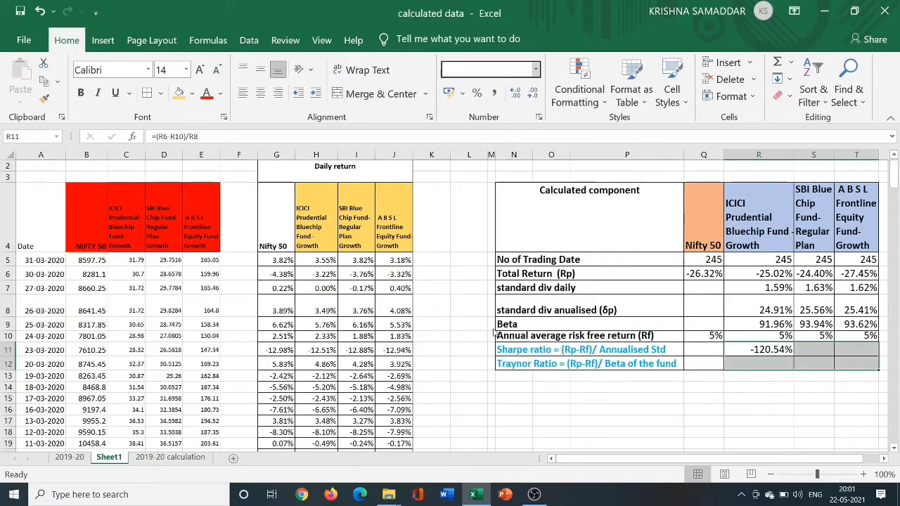
click(627, 409)
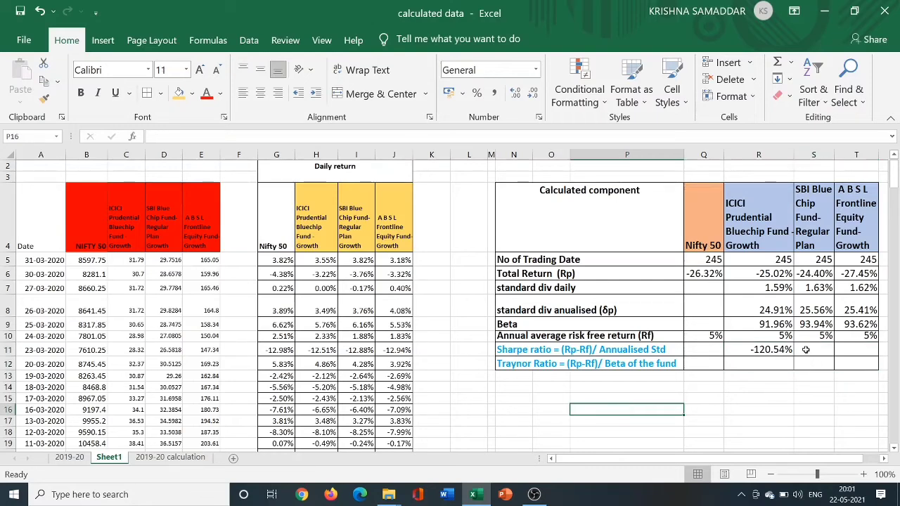
- Fill the Sharpe ratio formula from R11 across to S11:T11 and apply the Percentage format to R11:T11
click(771, 350)
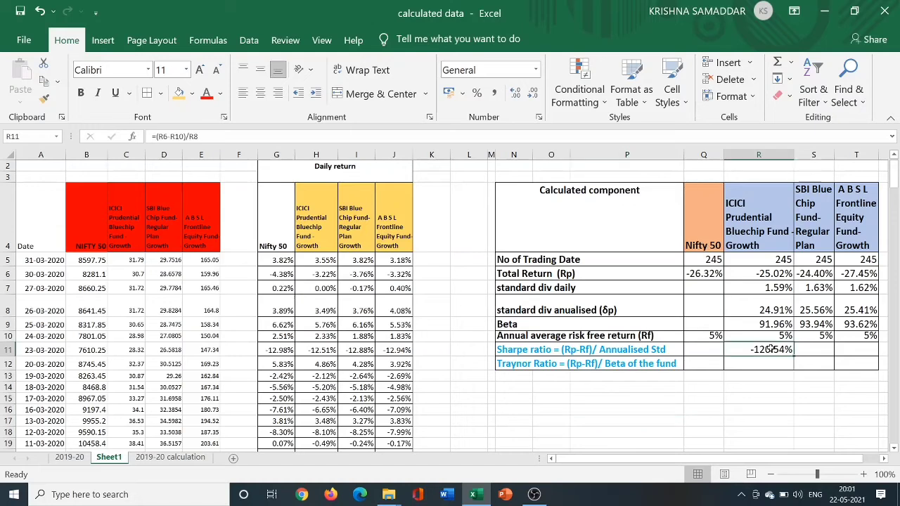
drag(794, 356, 861, 355)
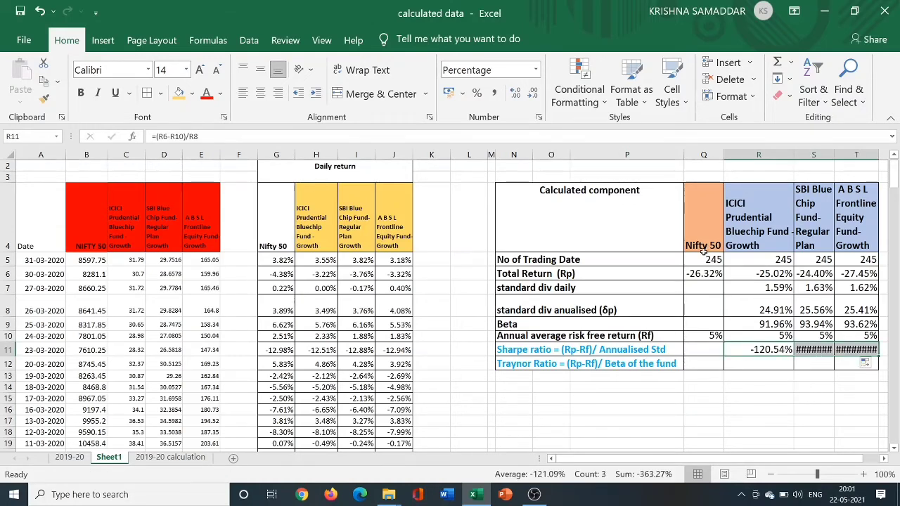
click(536, 70)
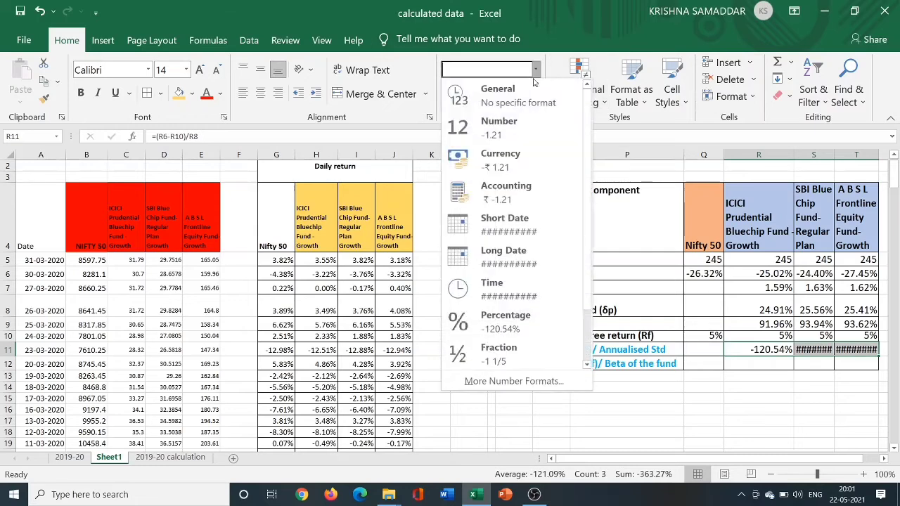
click(503, 318)
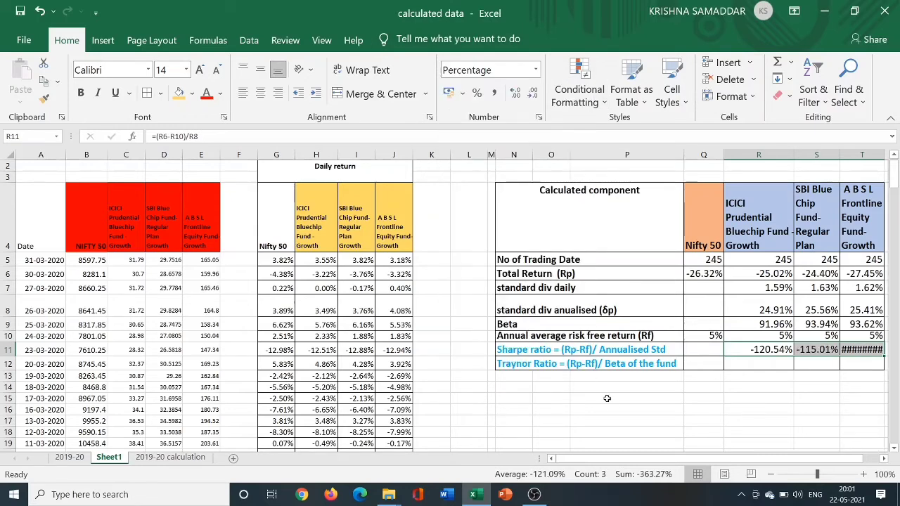
click(644, 409)
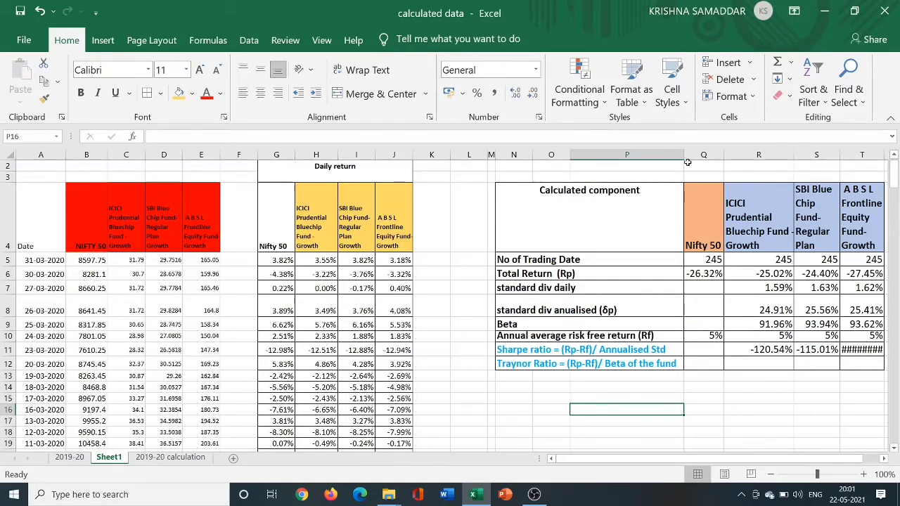
- Widen column T to fit the Sharpe ratio of the A B S L Frontline Equity Fund
click(884, 462)
click(884, 462)
click(884, 461)
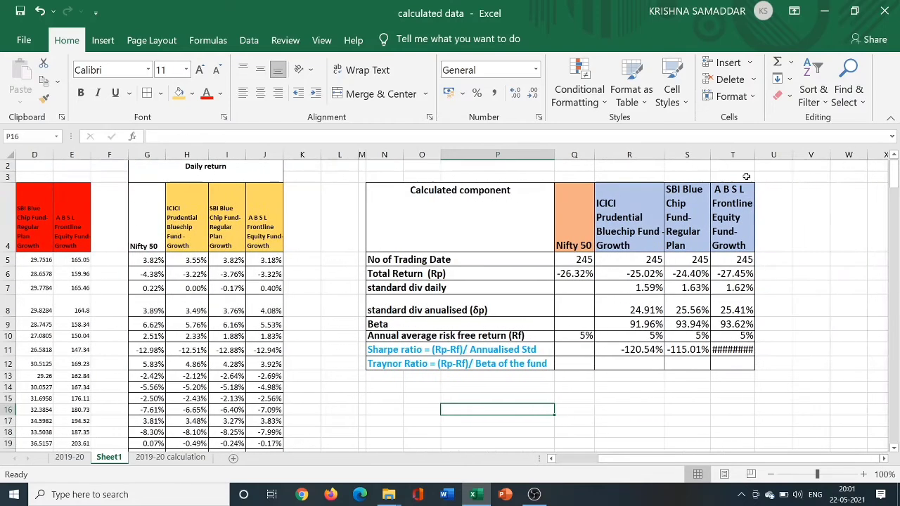
drag(756, 158, 769, 157)
click(707, 387)
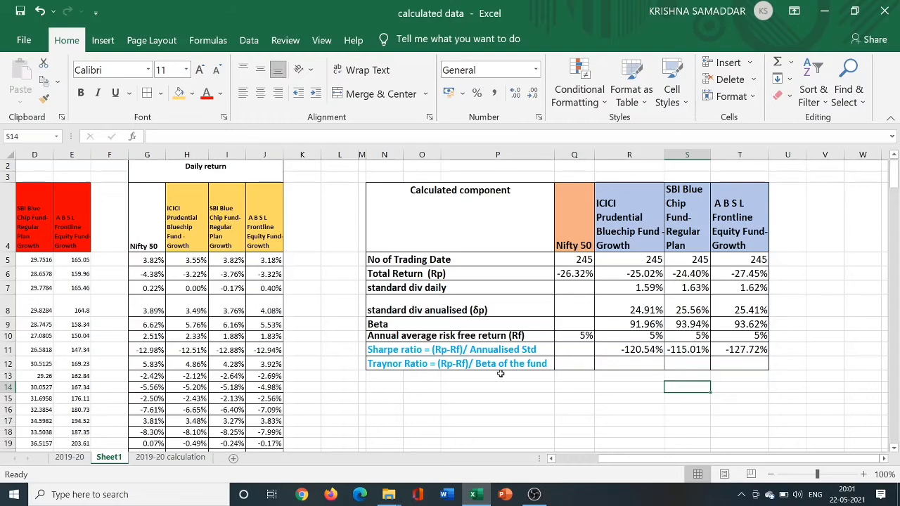
- Calculate the Traynor ratio of ICICI Prudential Bluechip Fund in R12 with the formula =(R6-R10)/R9
click(616, 365)
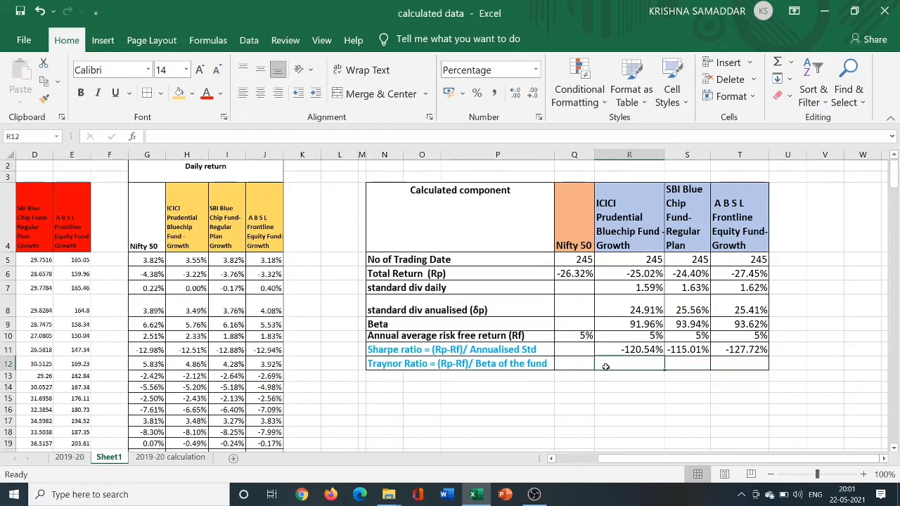
text(=)
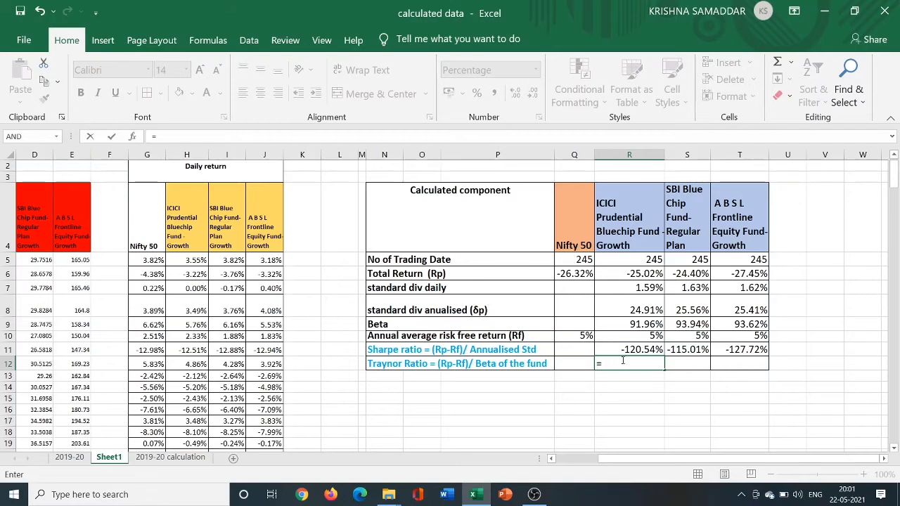
text(()
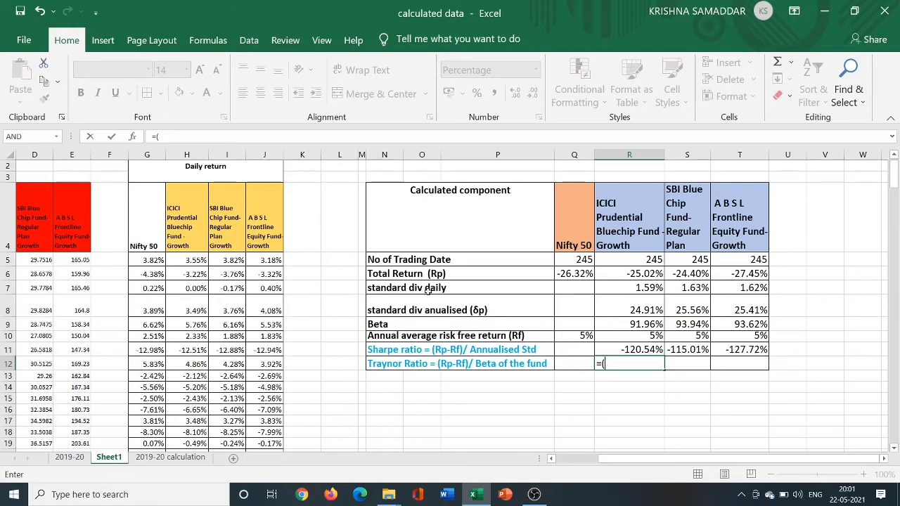
click(628, 275)
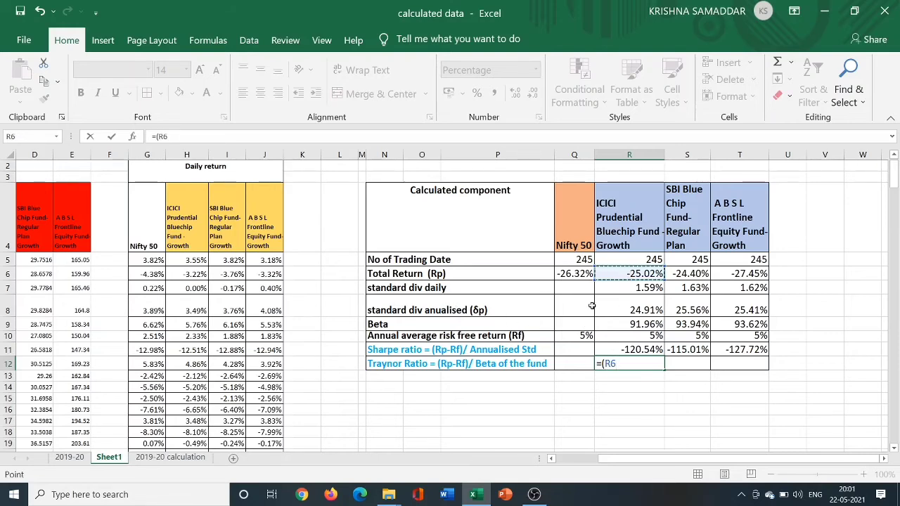
text(-)
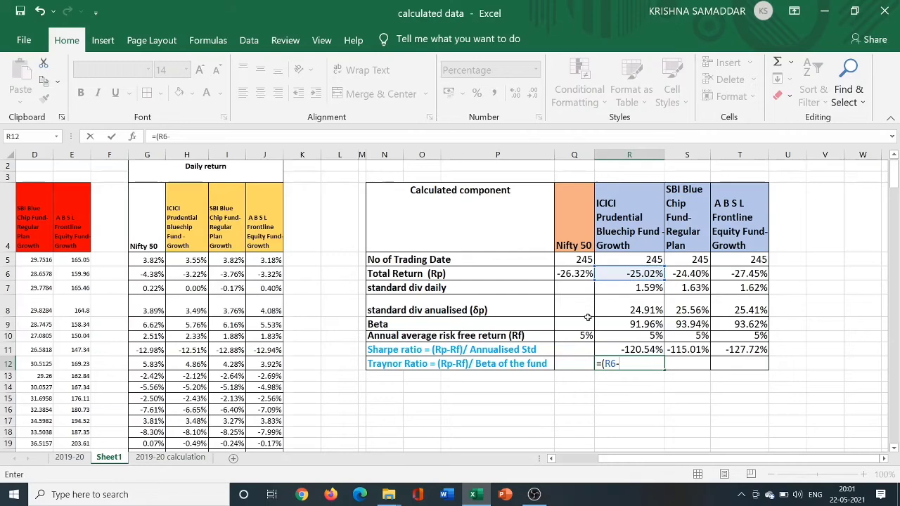
click(631, 339)
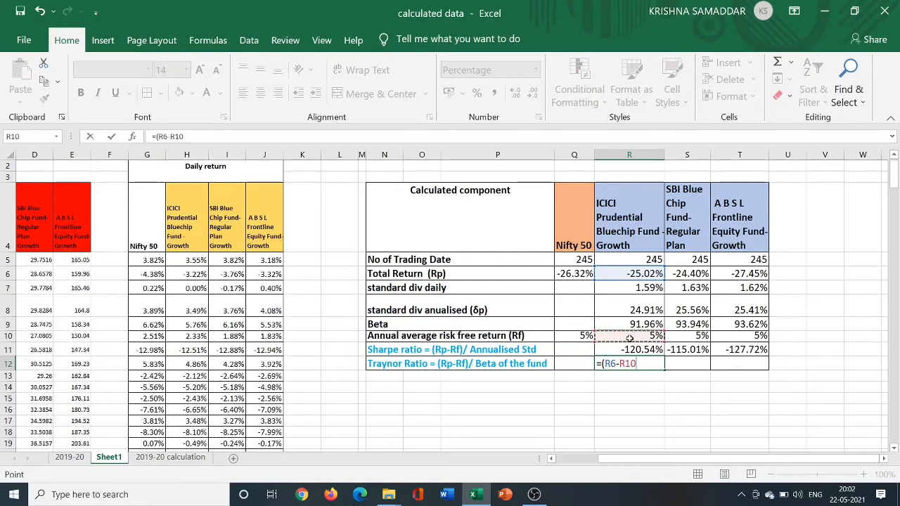
text()/)
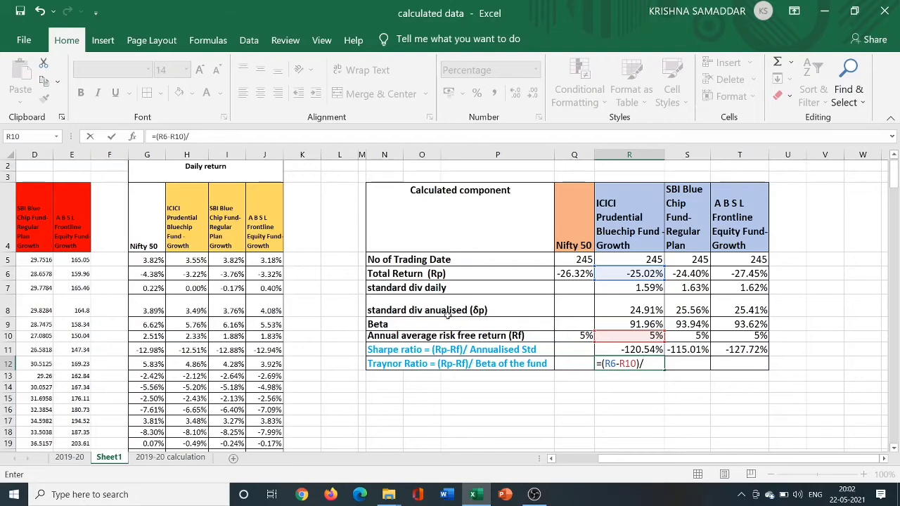
click(641, 326)
key(Return)
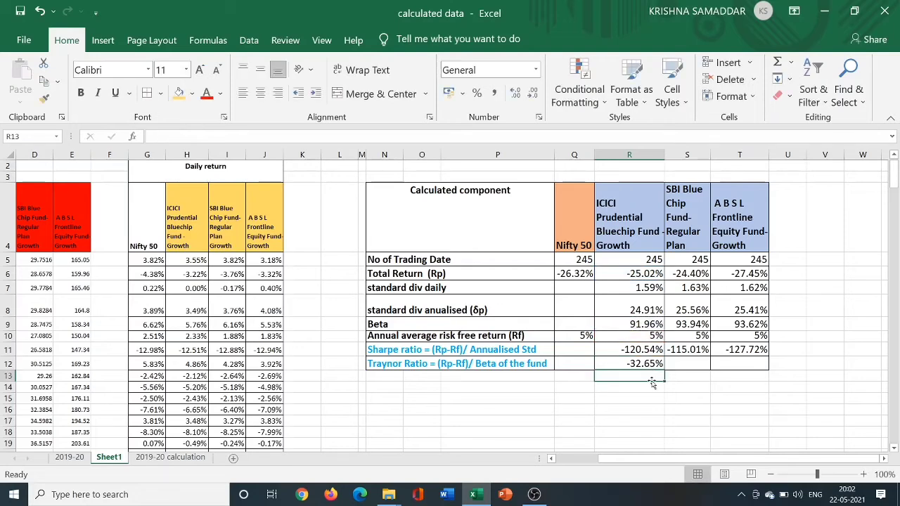
click(654, 398)
- Fill the Traynor ratio formula from R12 across to the other two funds in S12:T12
click(659, 364)
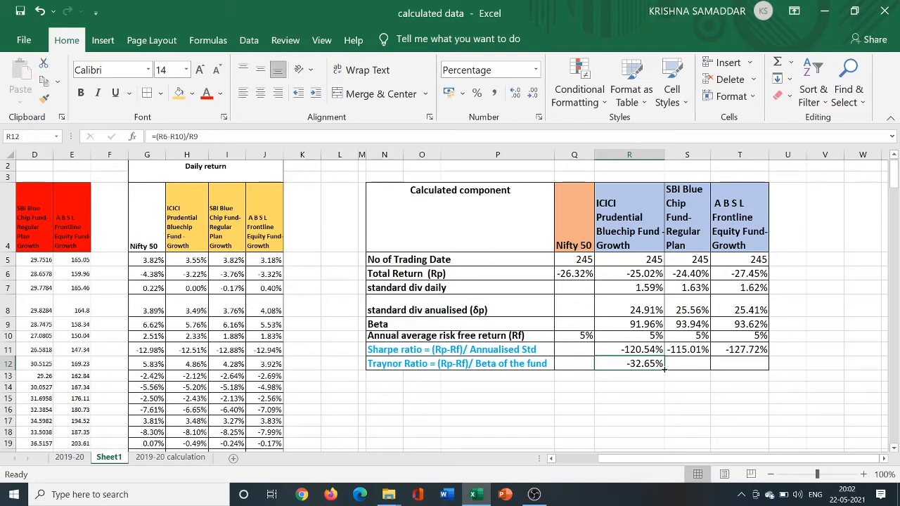
drag(664, 367, 763, 365)
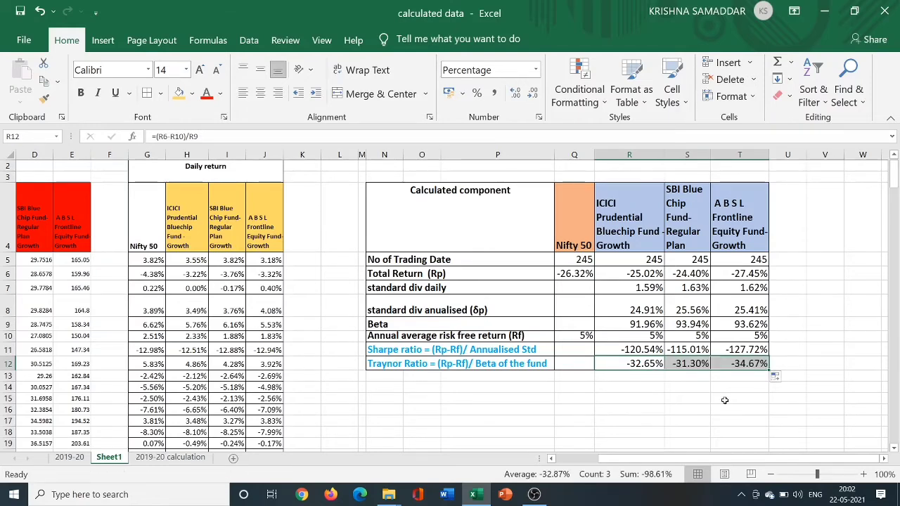
click(697, 399)
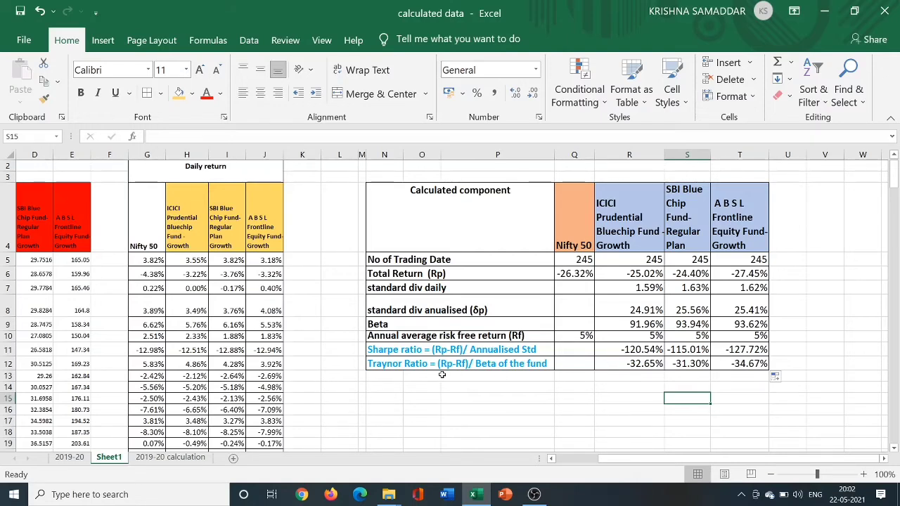
click(372, 363)
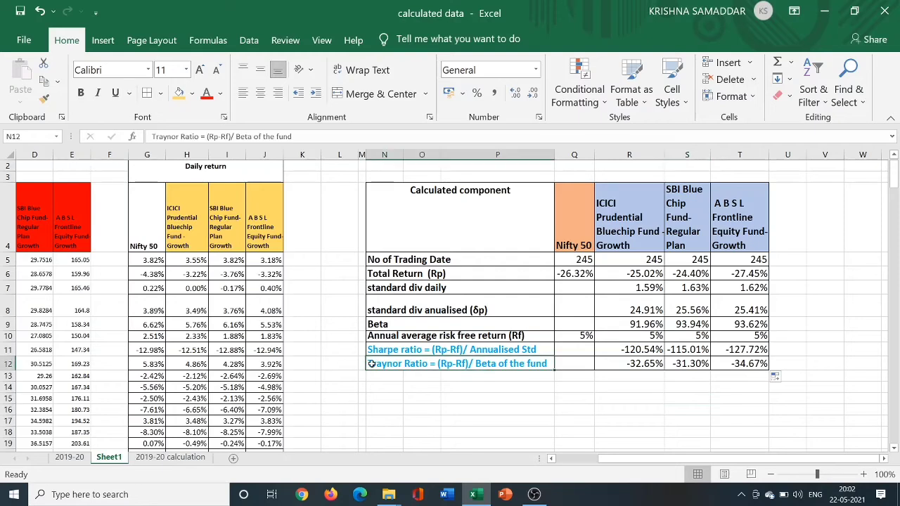
- Insert an entire new row above the Traynor Ratio row, between it and the Sharpe ratio row
drag(372, 363, 740, 362)
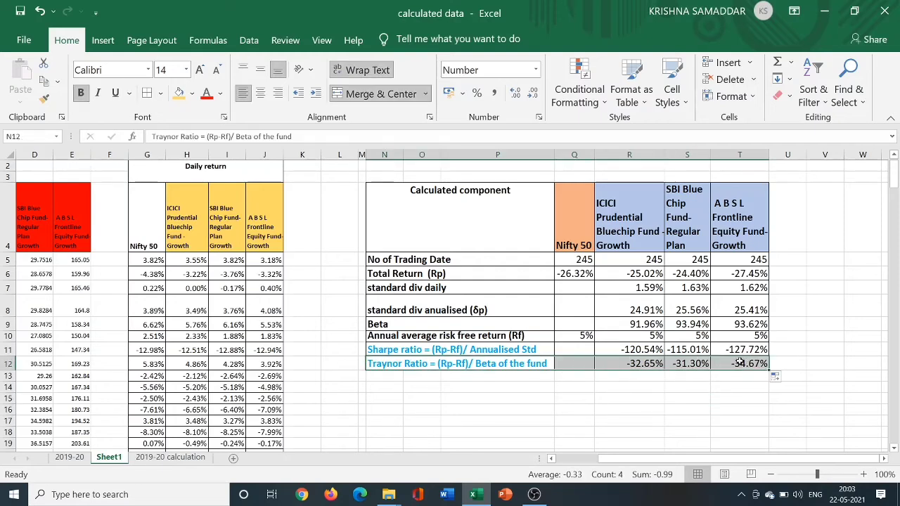
right_click(740, 362)
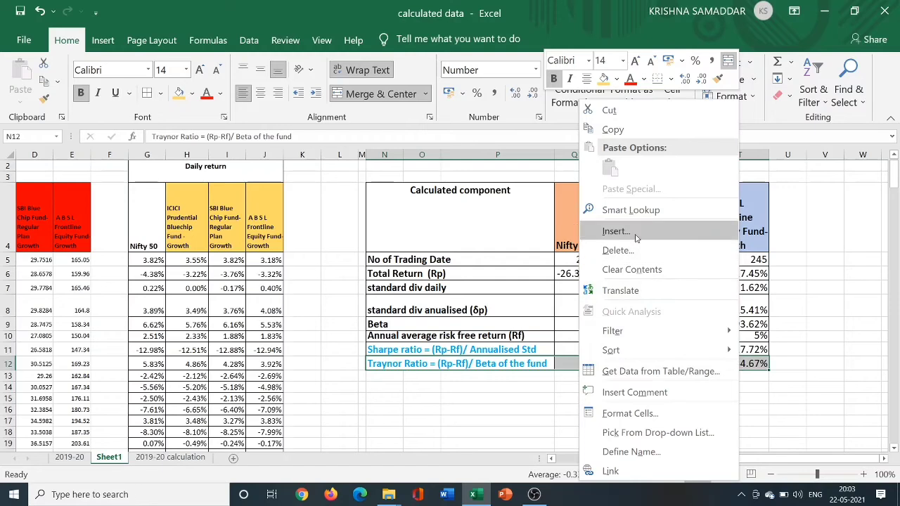
key(Escape)
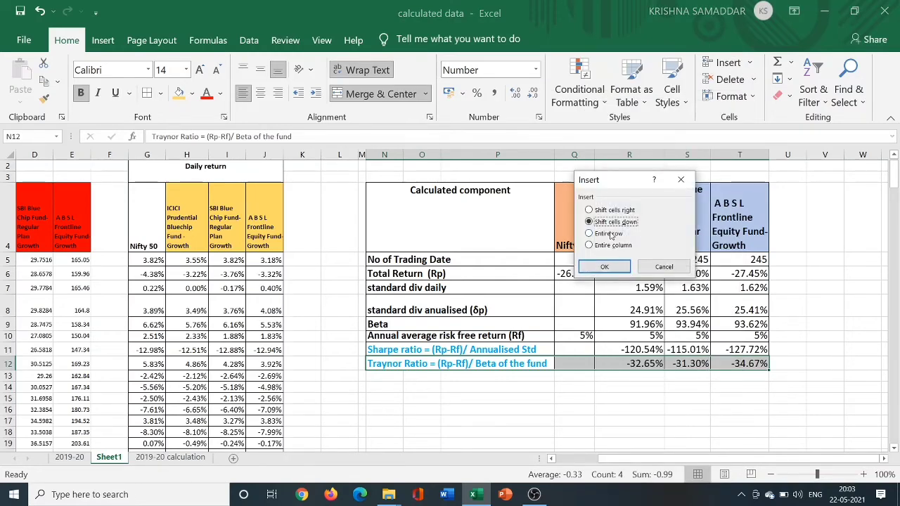
click(609, 234)
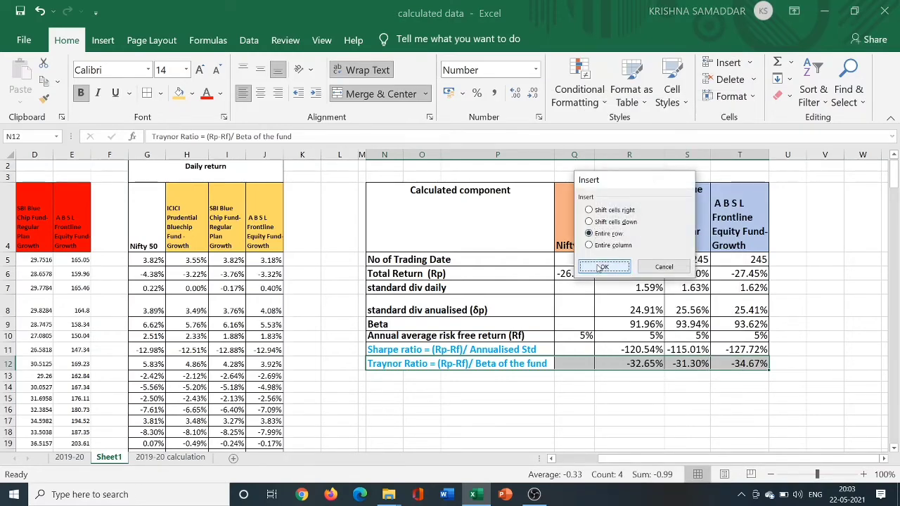
click(602, 268)
click(583, 426)
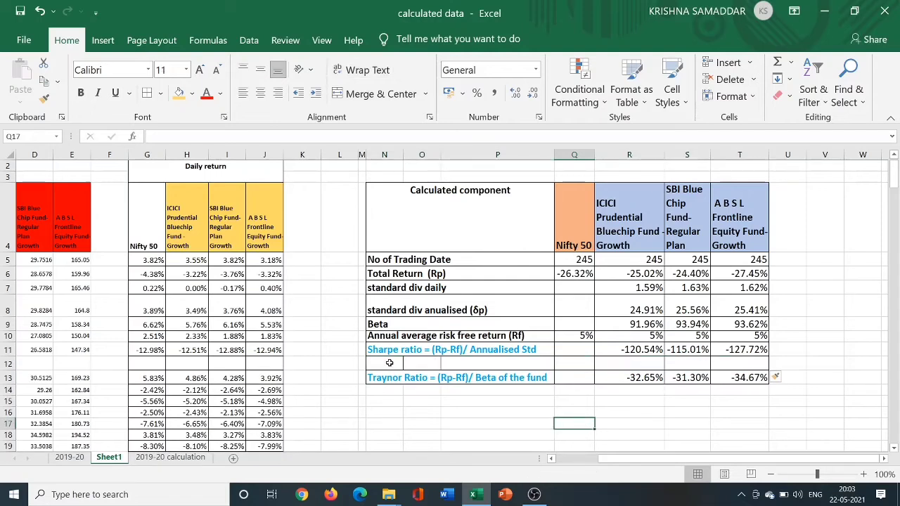
- Merge and center cells N12:P12 in the blank row and enter the label RANK, aligned left
drag(389, 363, 513, 367)
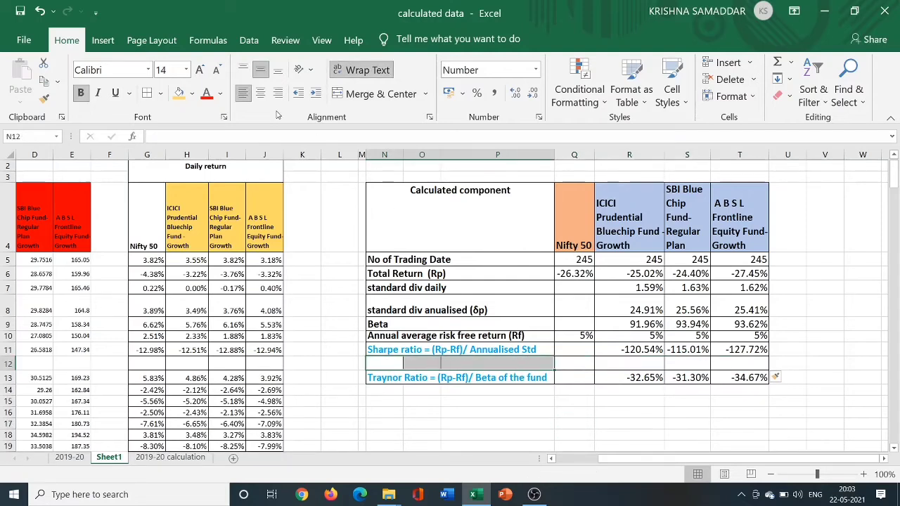
click(361, 93)
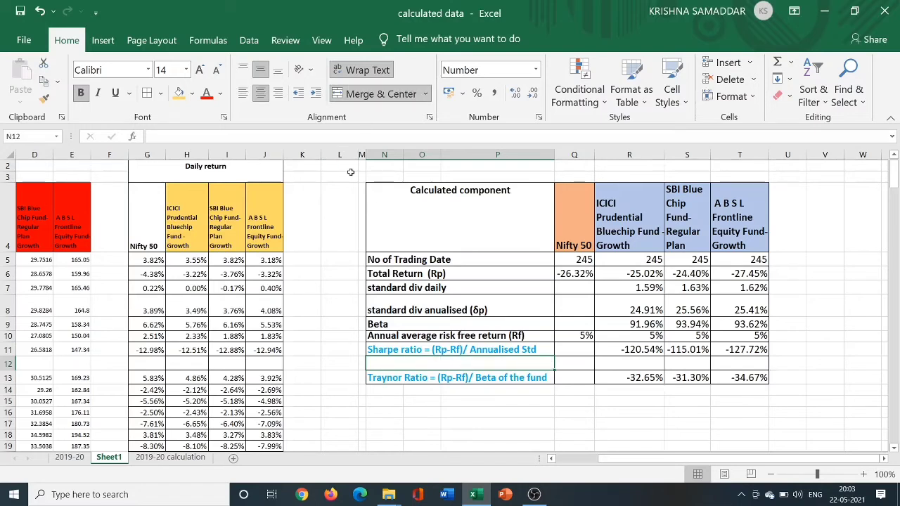
text(RA)
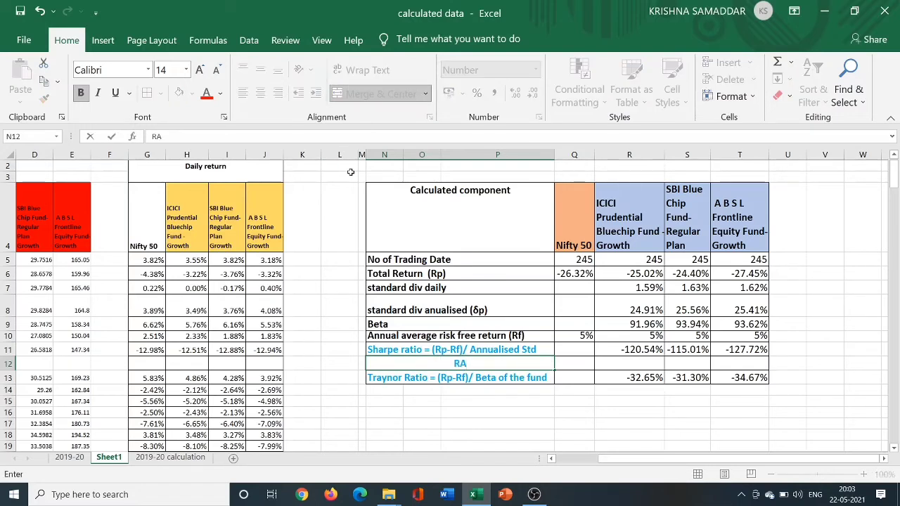
text(NK)
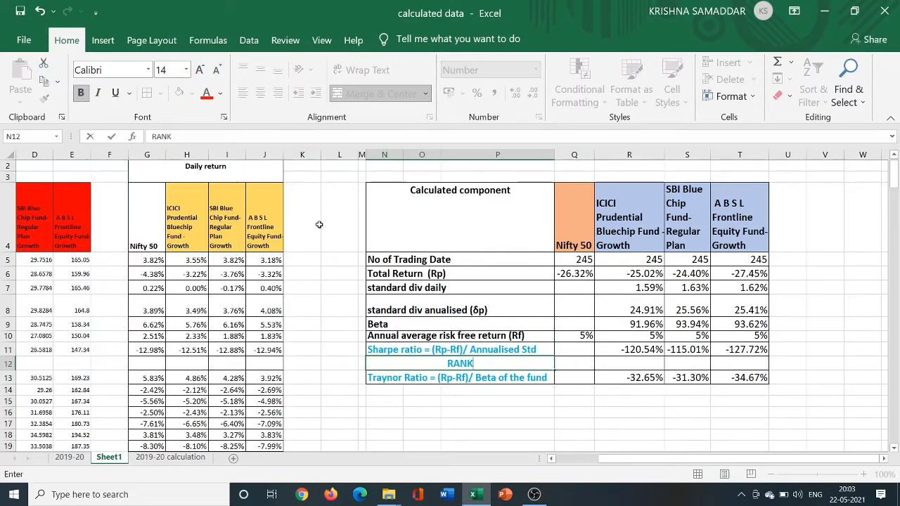
click(437, 422)
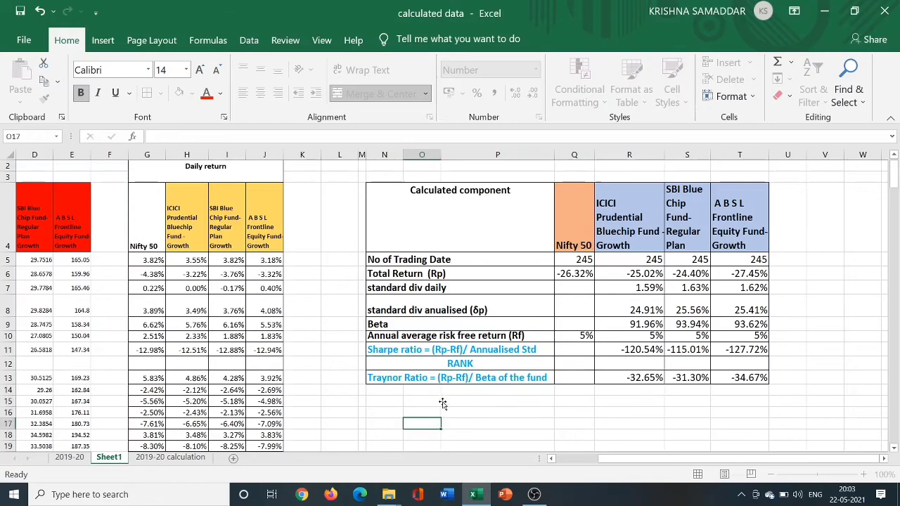
click(443, 362)
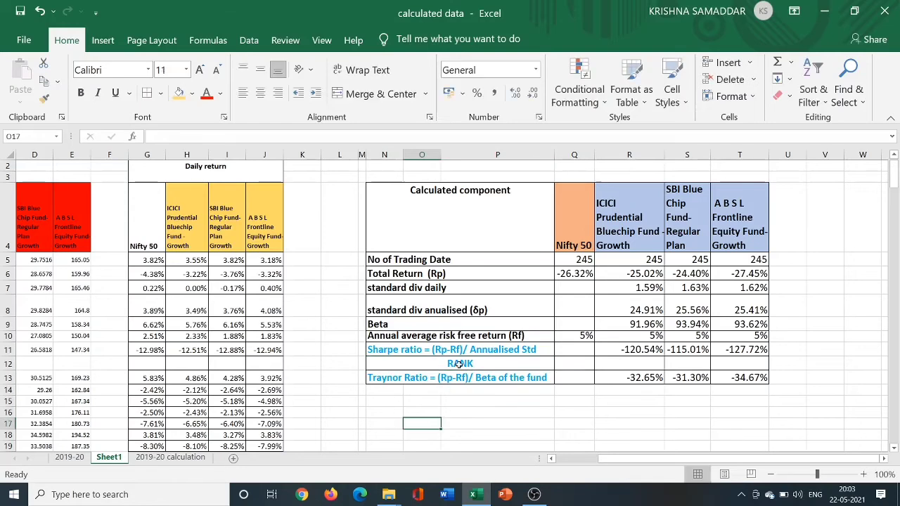
click(245, 92)
click(443, 436)
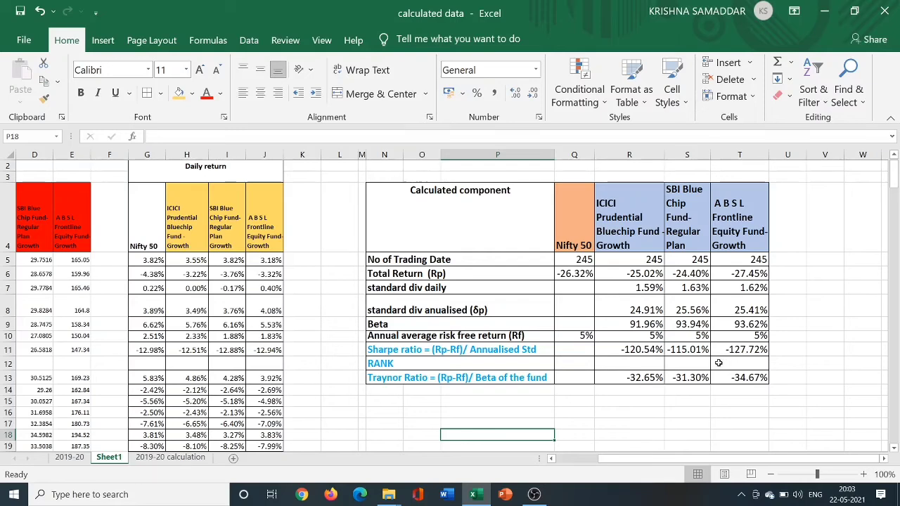
- Enter 1 as the rank of the SBI Blue Chip Fund in S12 and apply the Number format to R12:T12
click(683, 362)
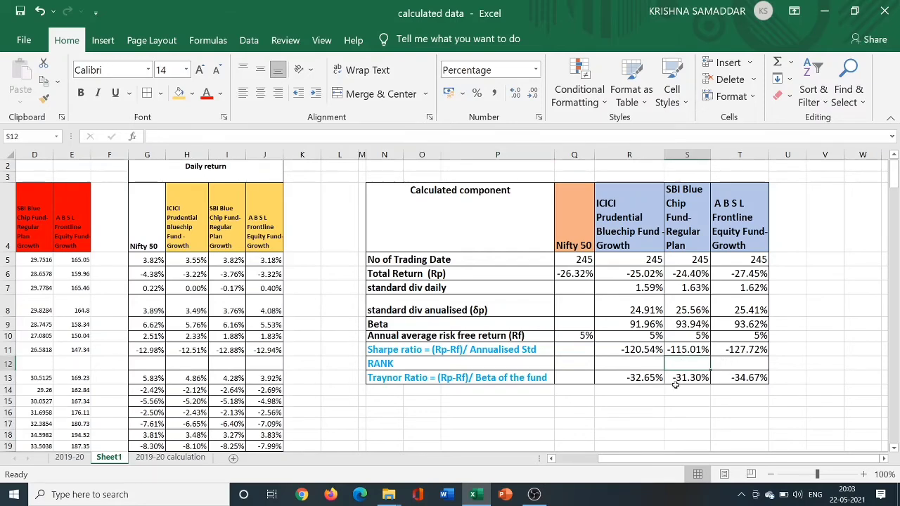
text(1)
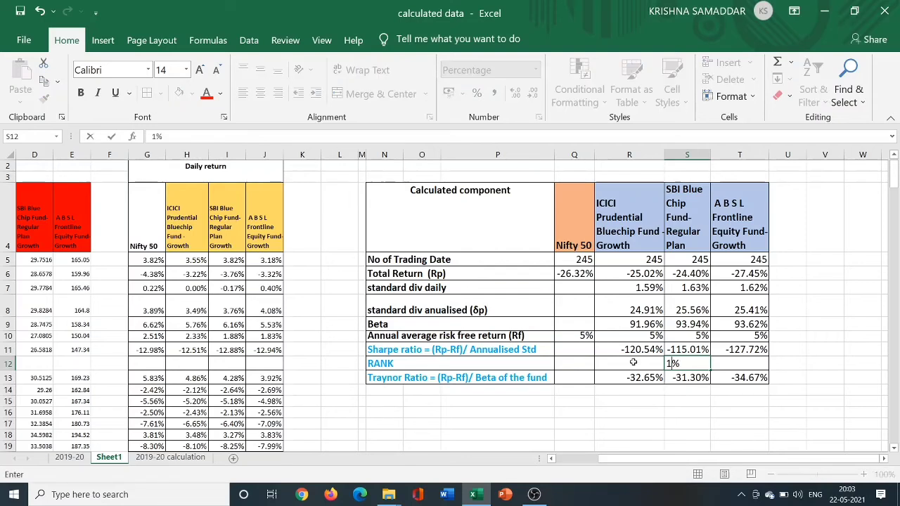
drag(633, 362, 738, 363)
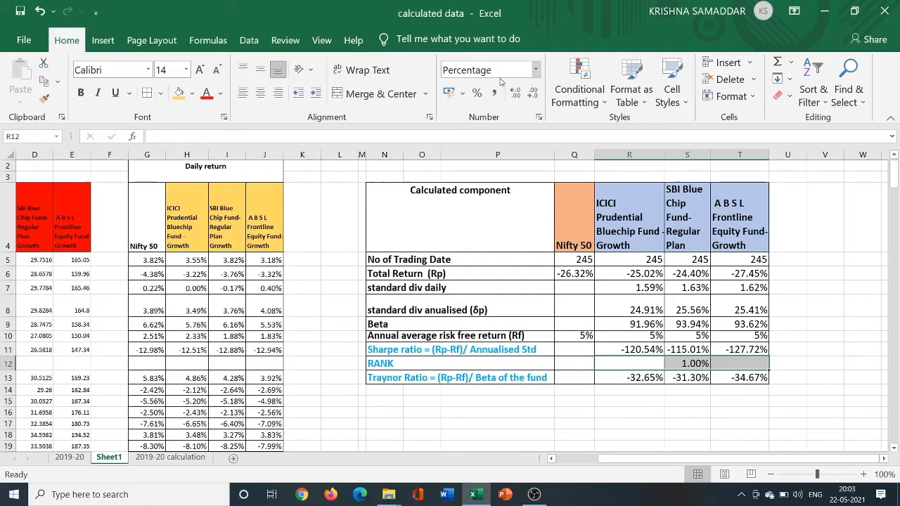
click(536, 70)
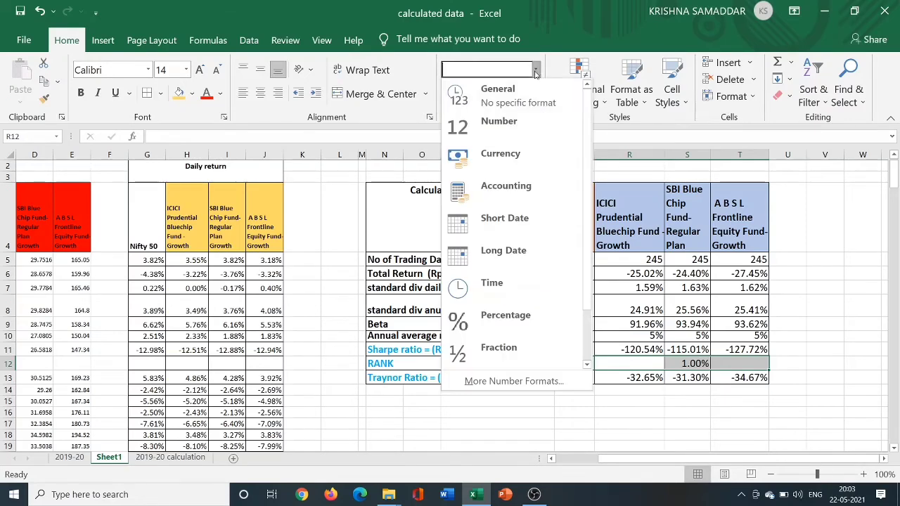
click(493, 126)
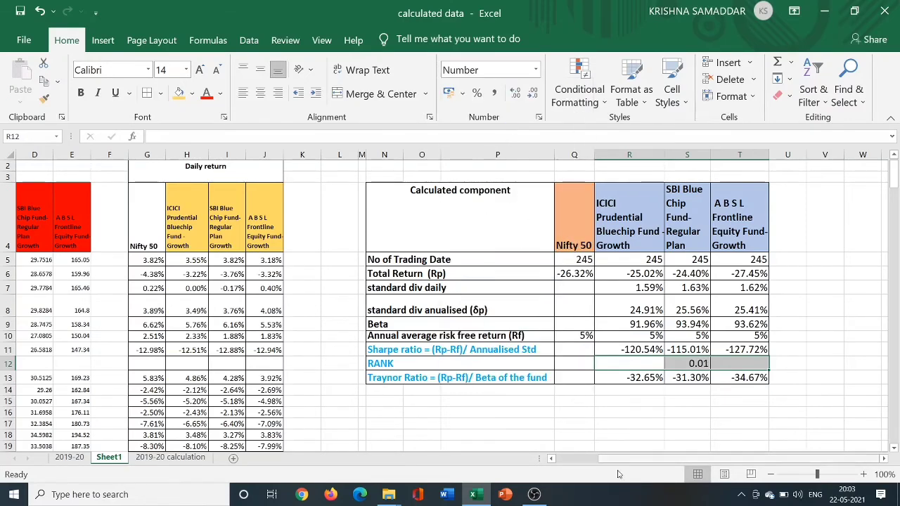
- Try the Currency format on the rank cells R12:T12, followed by the General format
click(536, 71)
click(513, 153)
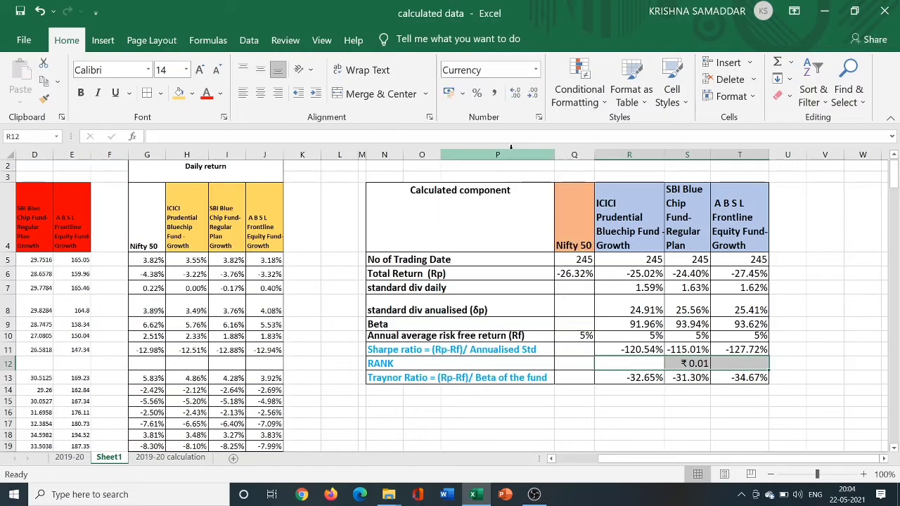
click(535, 74)
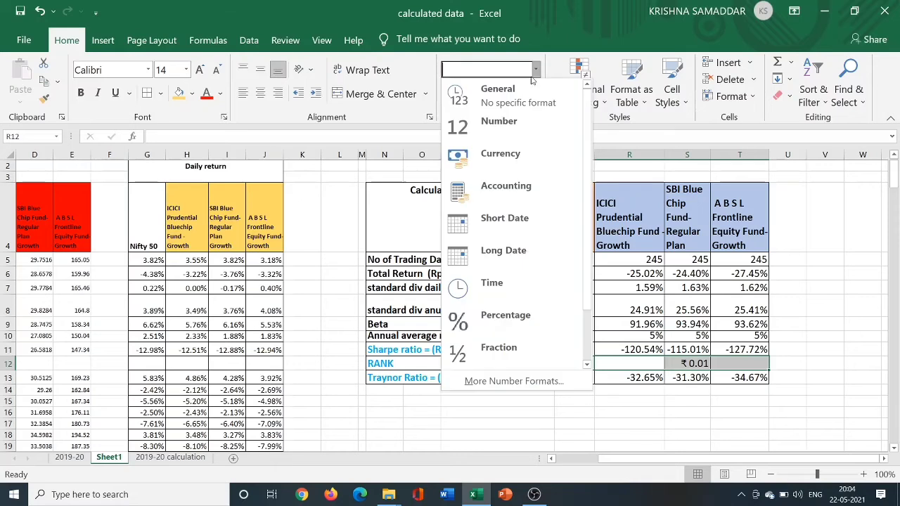
click(505, 102)
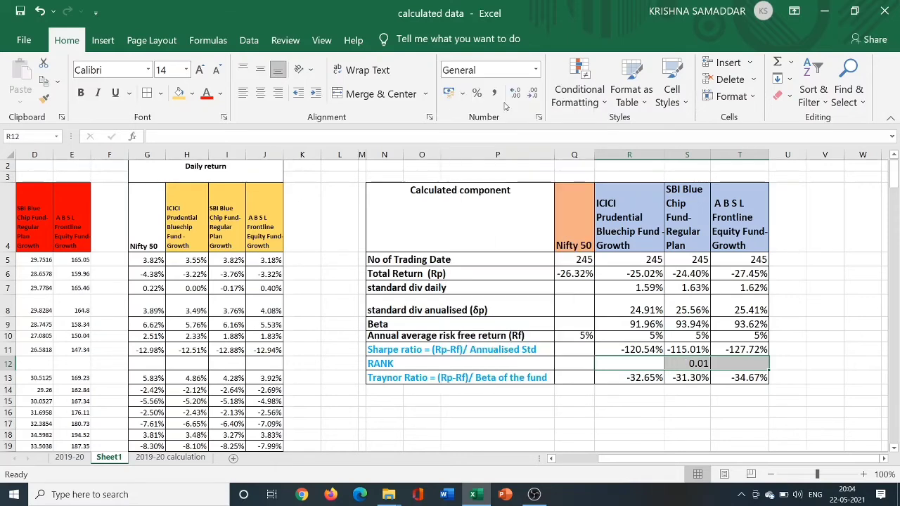
- Try reducing the displayed decimals of the SBI Blue Chip Fund's rank in S12
click(630, 410)
click(693, 365)
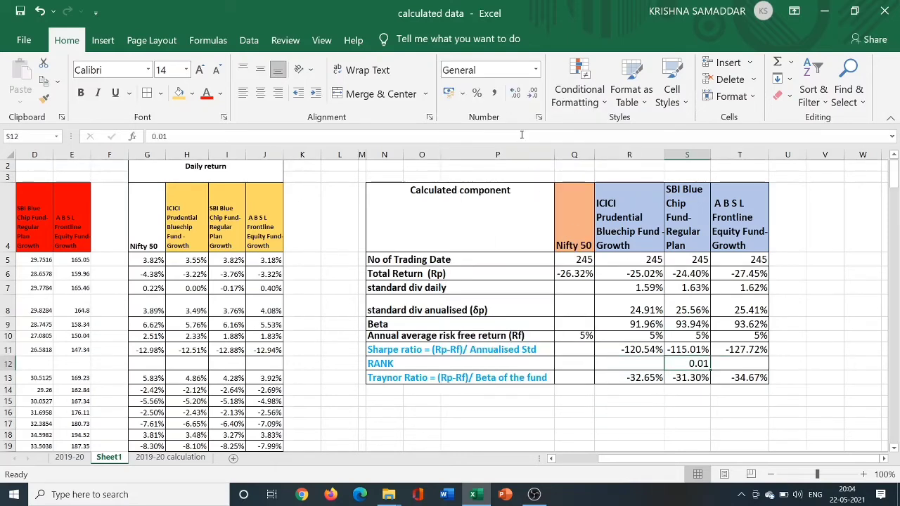
click(531, 95)
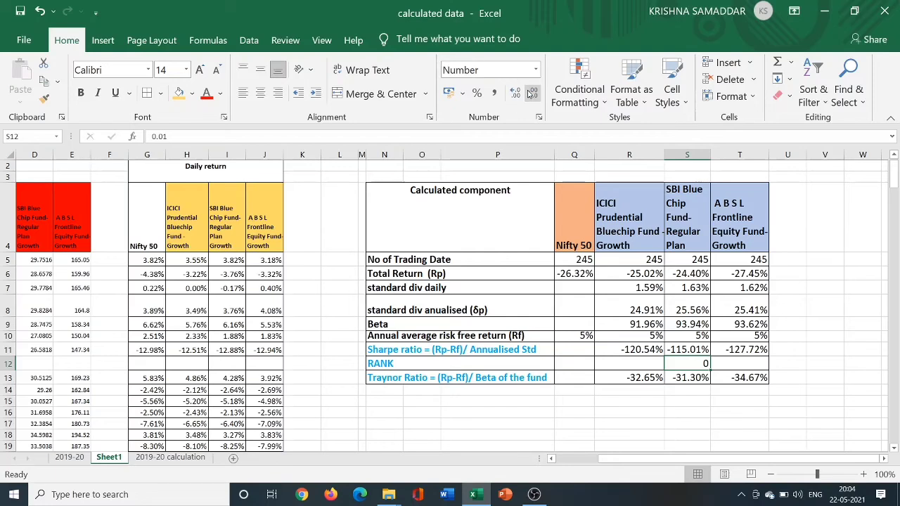
drag(615, 364, 641, 363)
click(747, 377)
drag(643, 422, 638, 413)
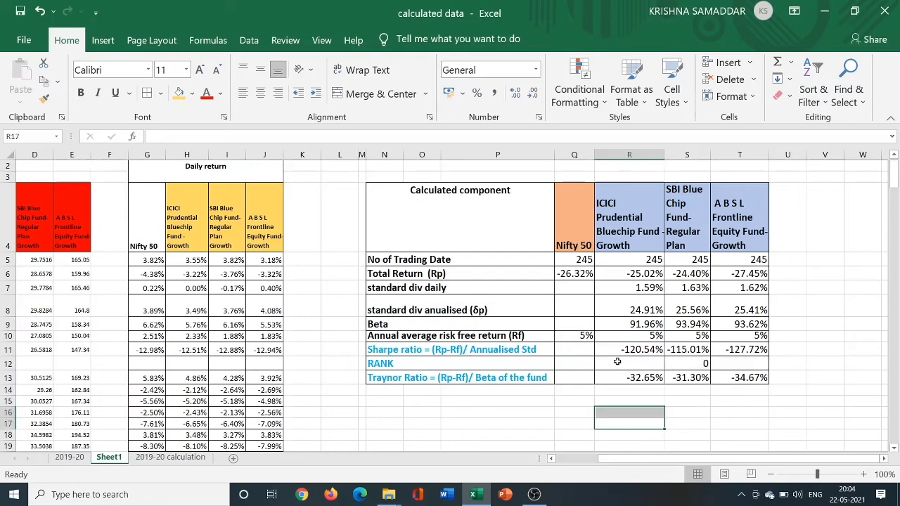
- Apply the Number format to the rank cells R12:T12 of the three funds
drag(617, 363, 748, 366)
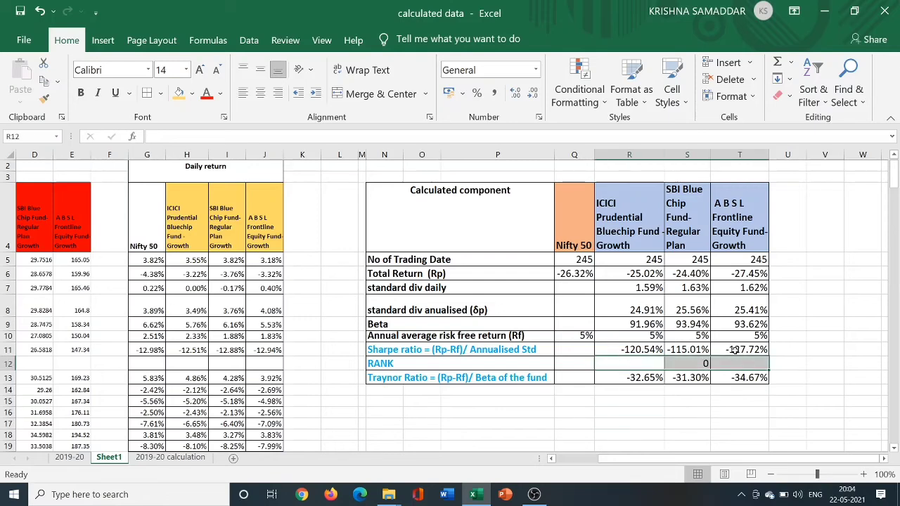
click(535, 71)
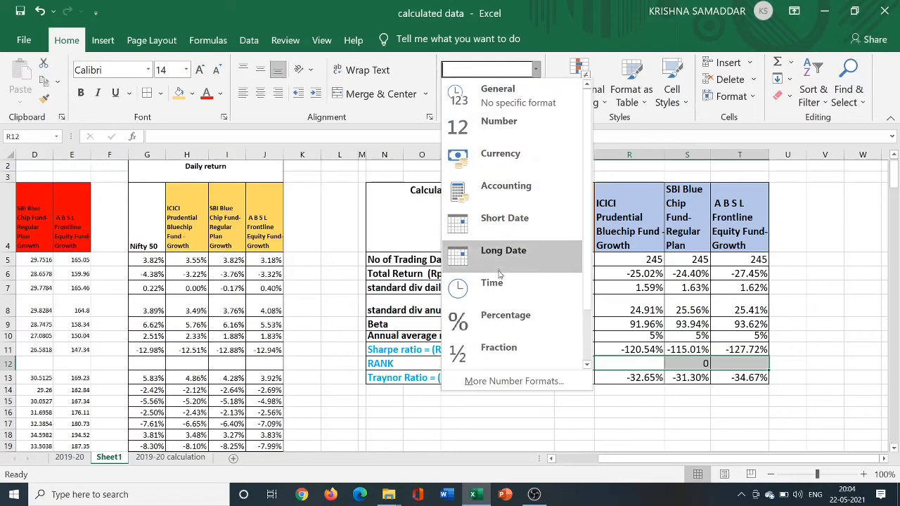
click(504, 128)
click(677, 409)
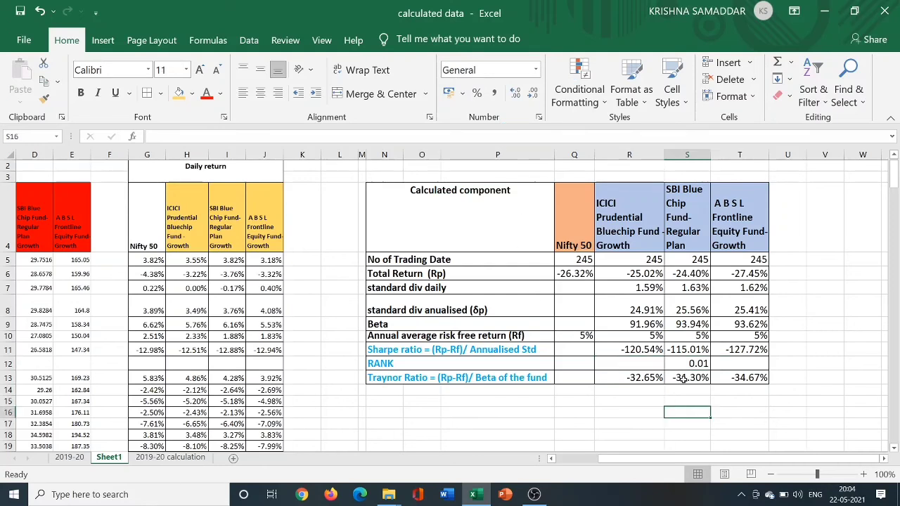
- Enter the Sharpe ratio ranks: 1 for the SBI fund in S12, 2 for ICICI in R12 and 3 for A B S L in T12
click(691, 363)
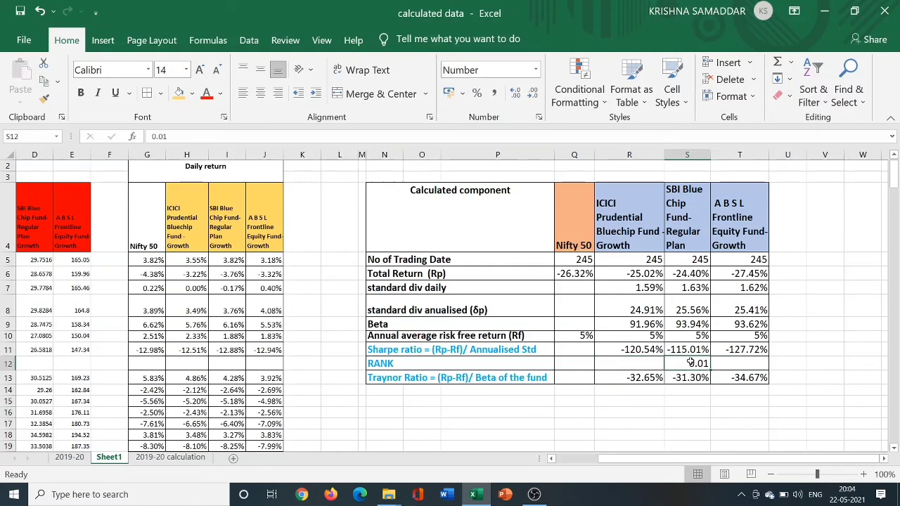
text(1)
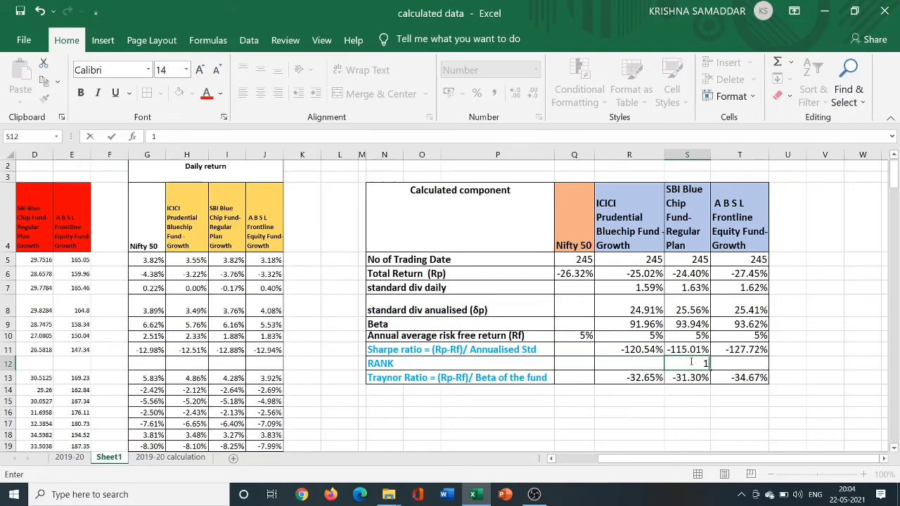
click(647, 365)
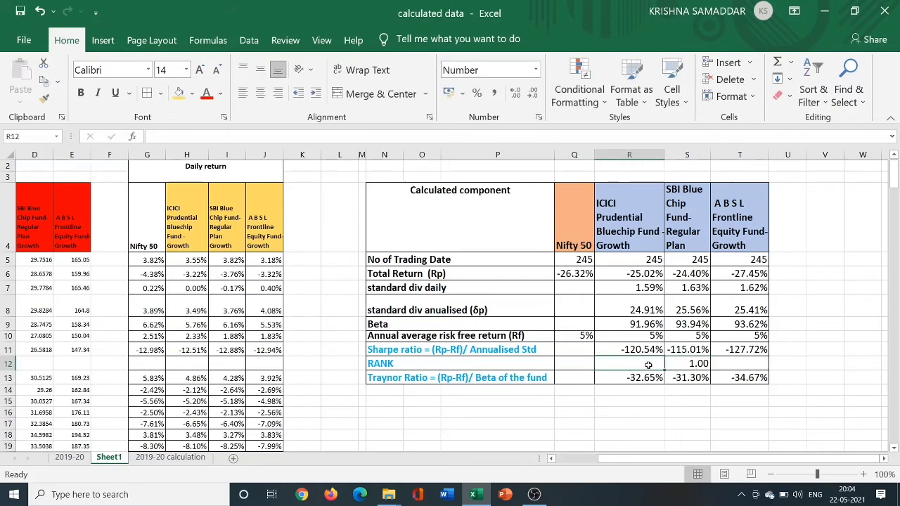
text(2)
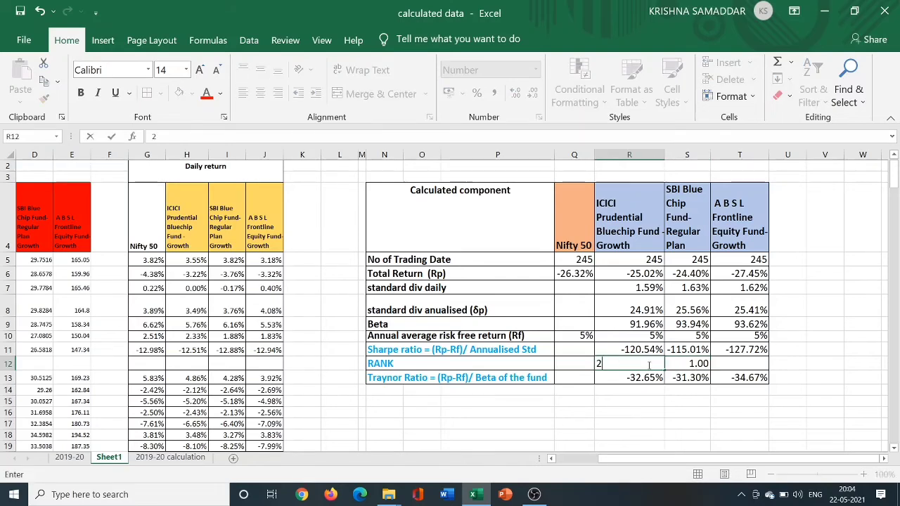
click(729, 363)
text(3)
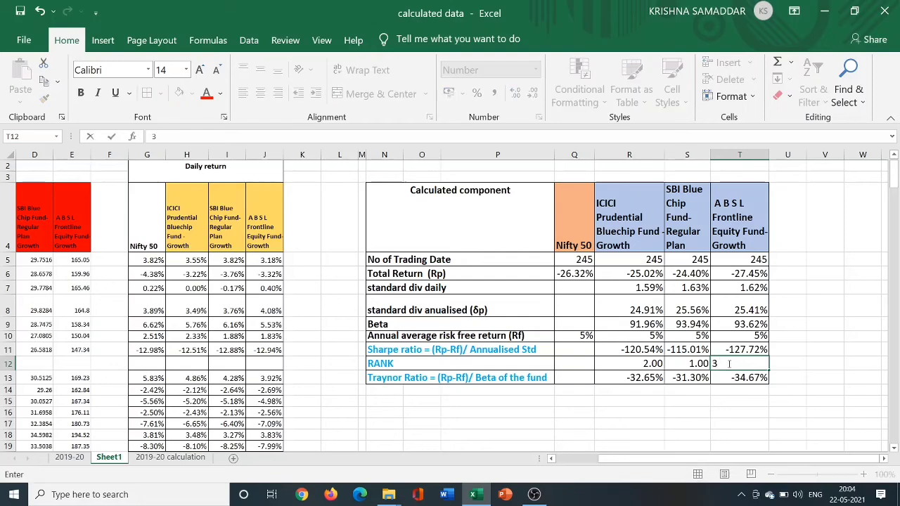
click(707, 421)
- Remove the decimal places from the ranks in R12, S12 and T12 so they display as whole numbers
click(636, 361)
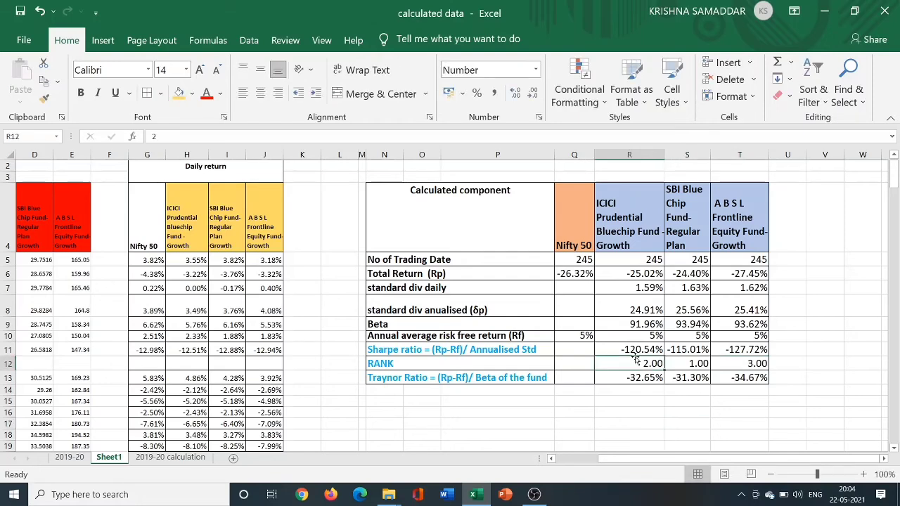
click(531, 96)
click(532, 96)
drag(672, 364, 738, 364)
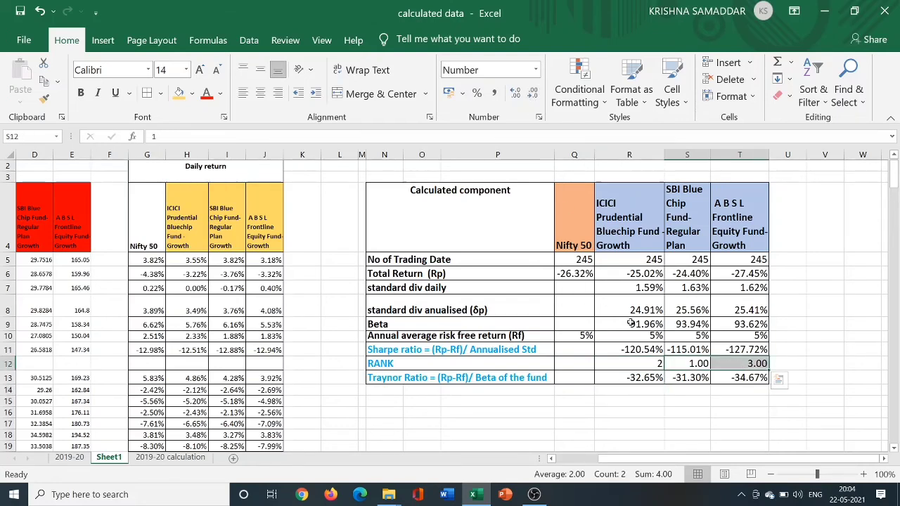
click(532, 96)
click(532, 96)
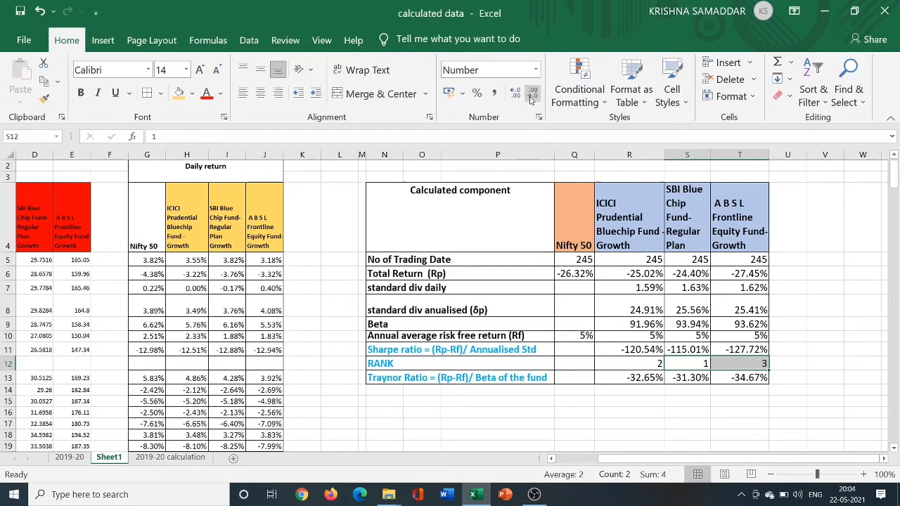
click(706, 424)
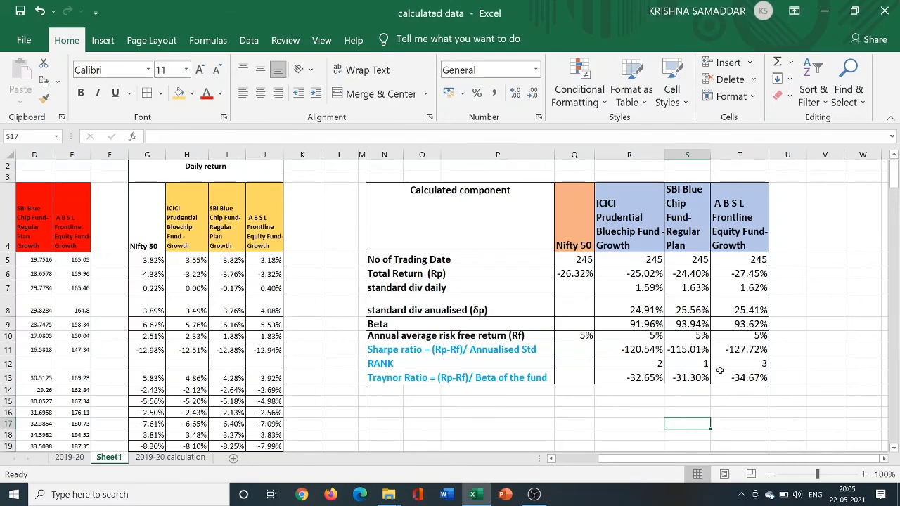
- Merge and center N14:P14 below the Traynor Ratio label and enter the label RANK
drag(383, 391, 518, 389)
click(413, 98)
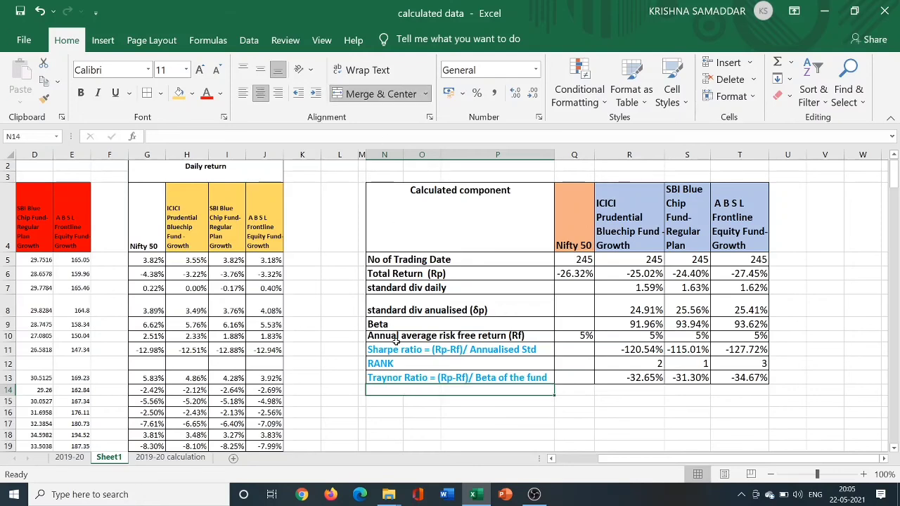
text(RANK)
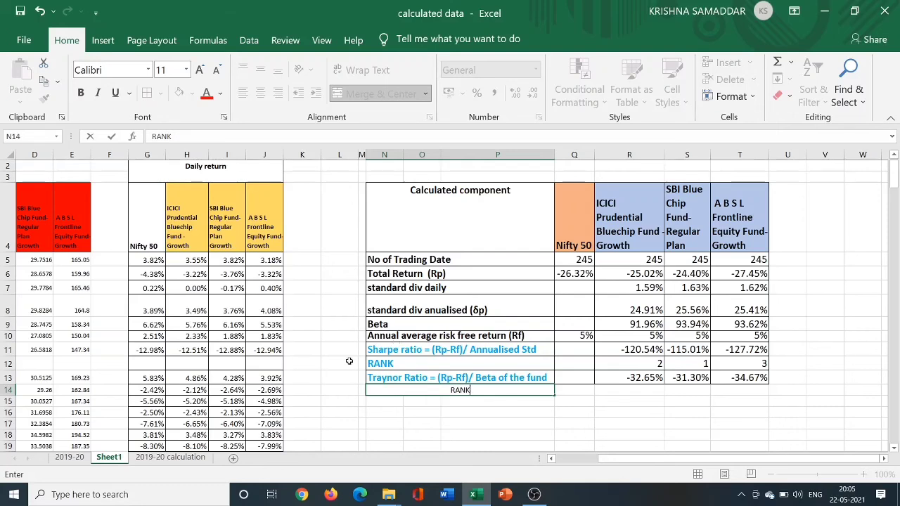
- Make the RANK label in the merged cell N14 bold and left-aligned
double_click(461, 390)
click(81, 93)
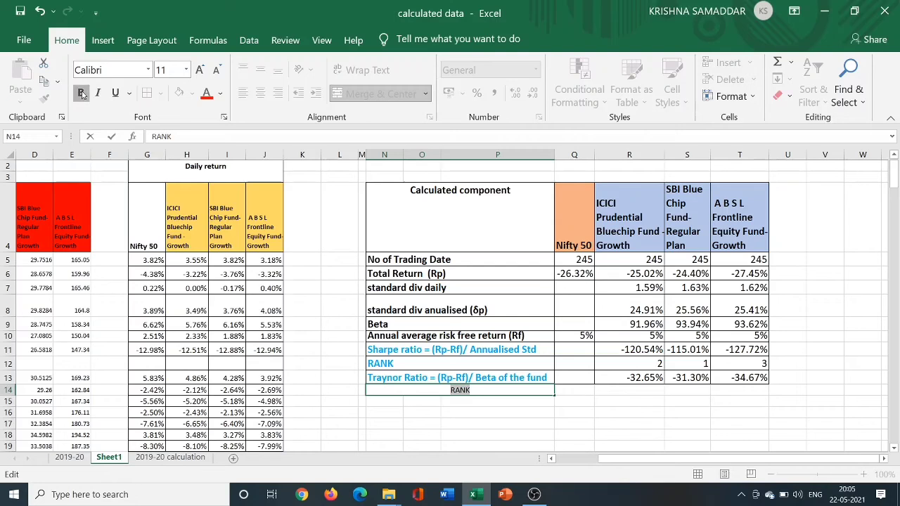
click(458, 438)
click(459, 392)
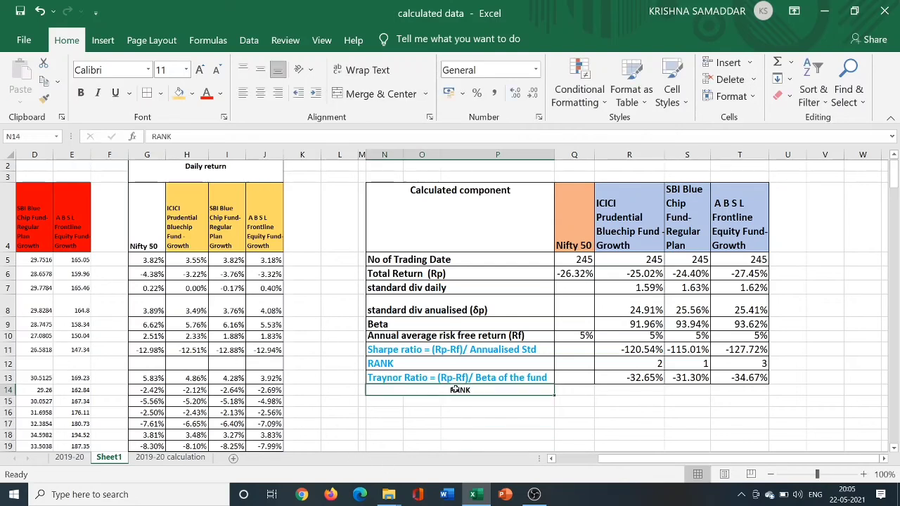
click(245, 93)
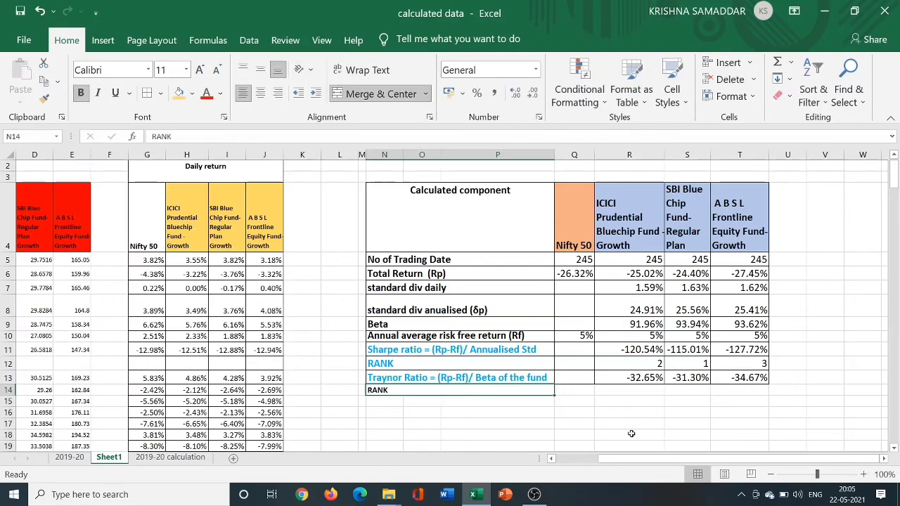
click(611, 413)
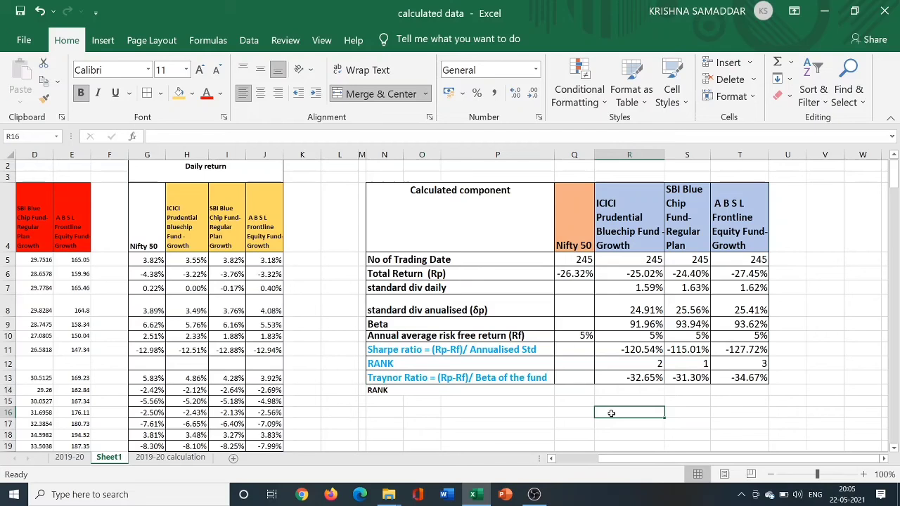
- Enter the Traynor ratio ranks: 1 for the SBI fund in S14, 2 for ICICI in R14 and 3 for A B S L in T14
click(689, 391)
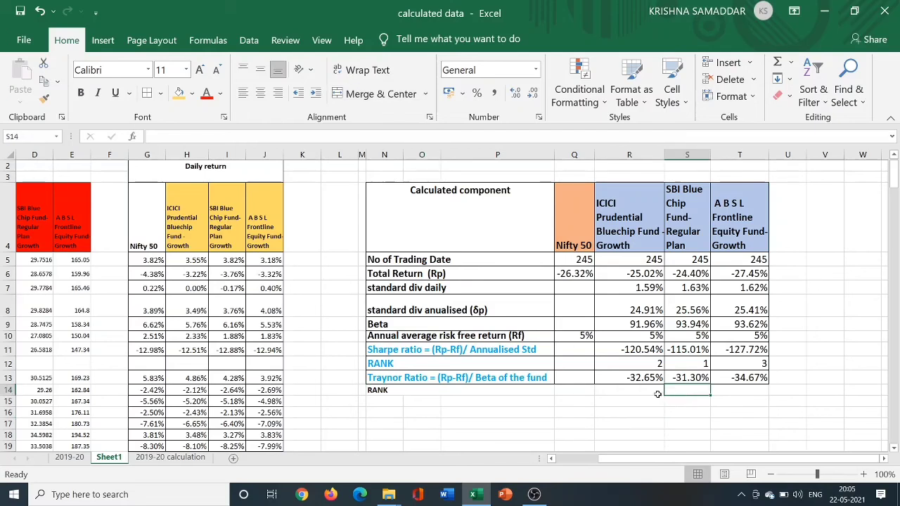
drag(618, 391, 732, 392)
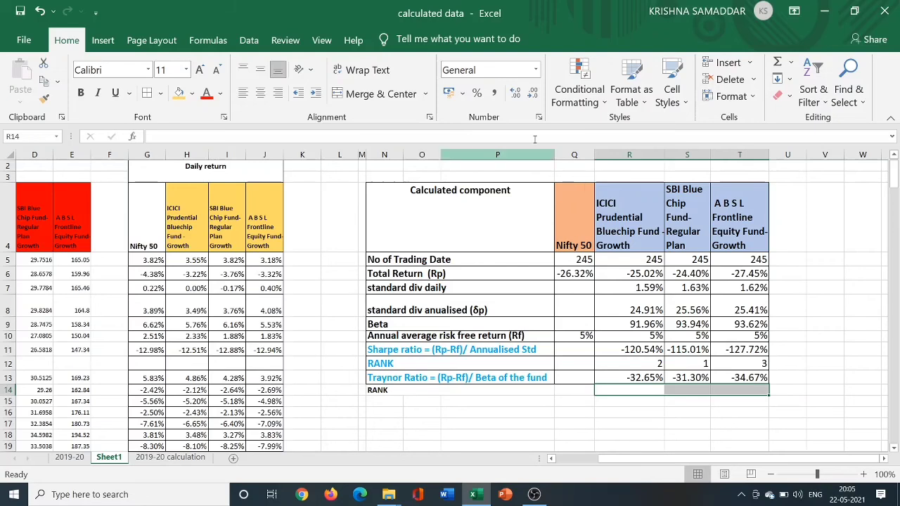
click(672, 413)
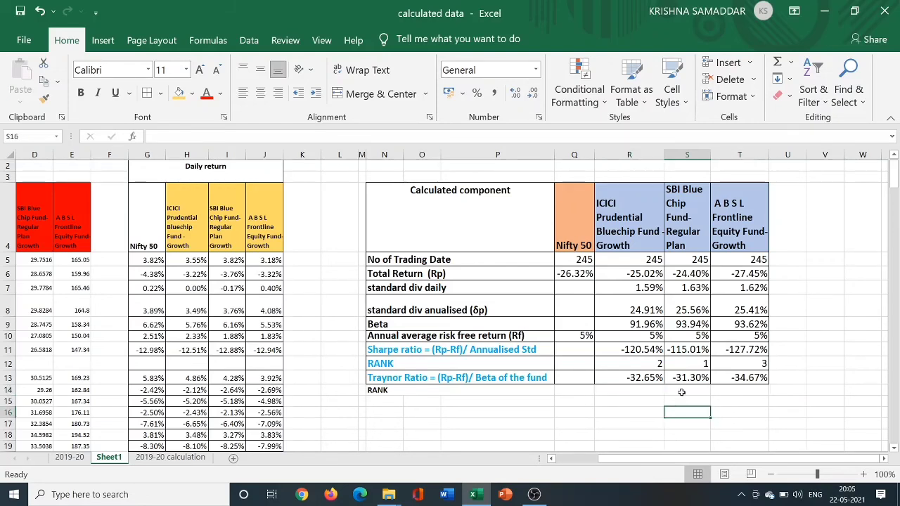
click(682, 392)
text(1)
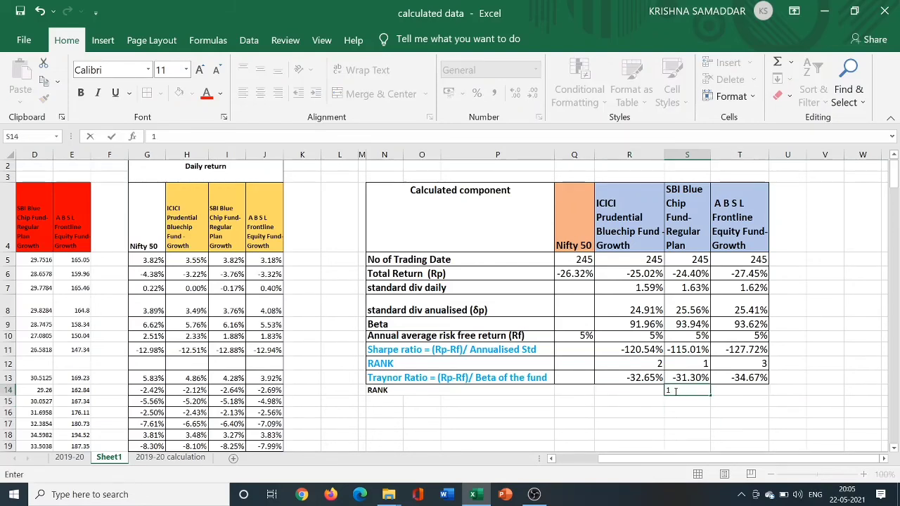
click(649, 391)
text(2)
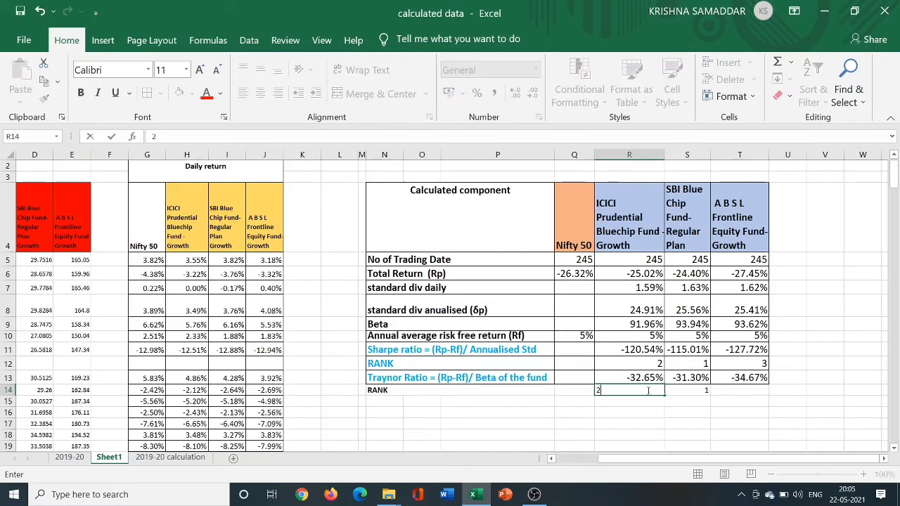
click(733, 392)
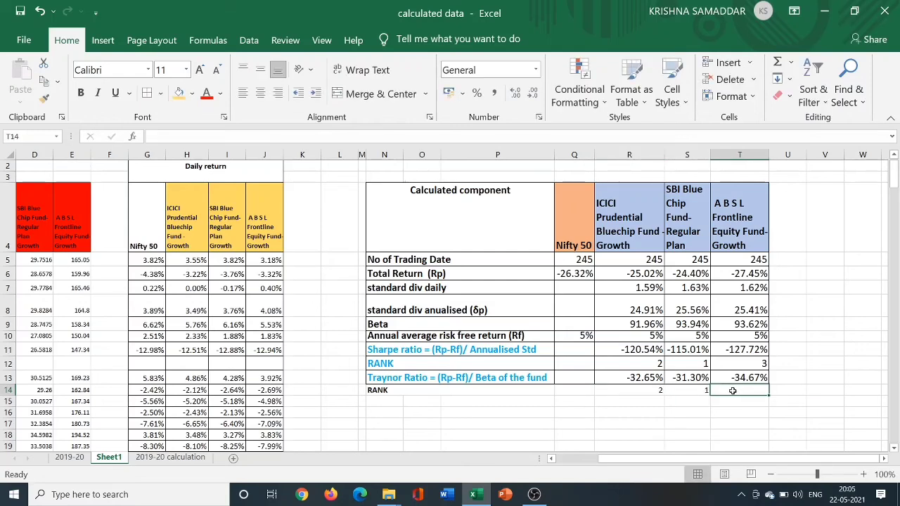
text(3)
click(731, 419)
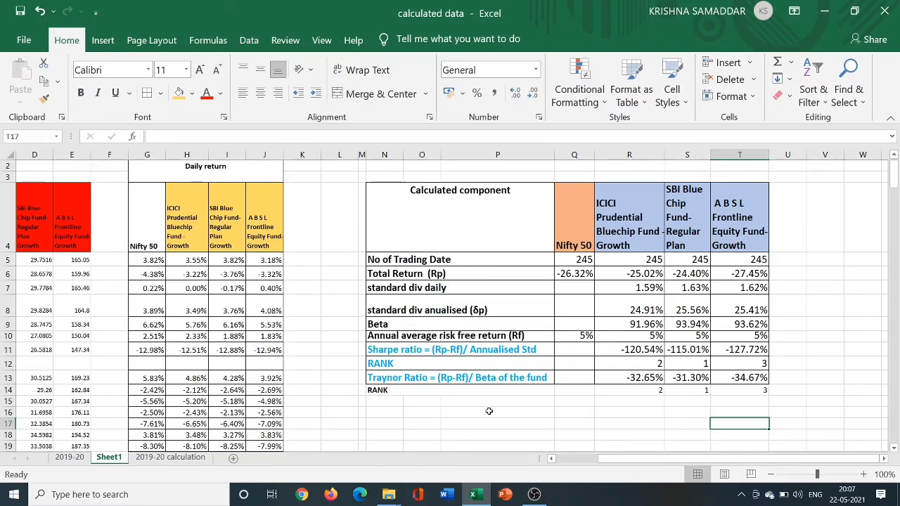
click(534, 494)
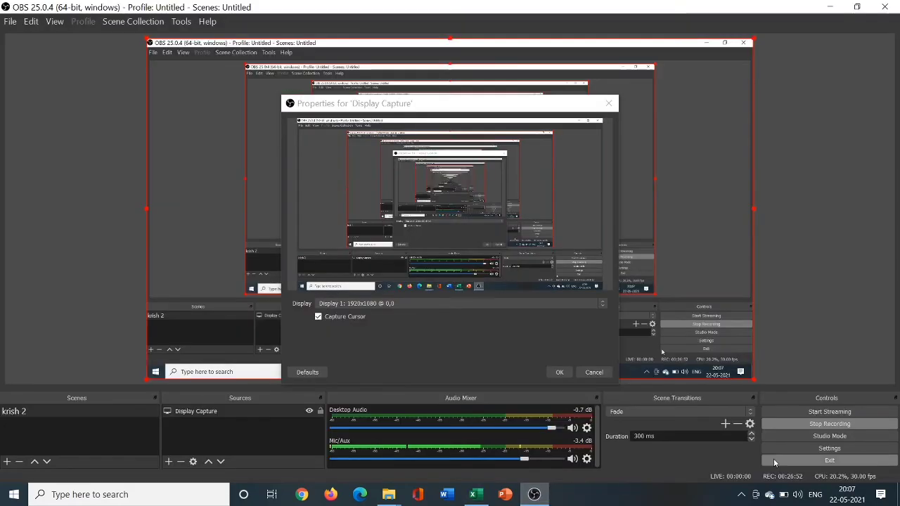